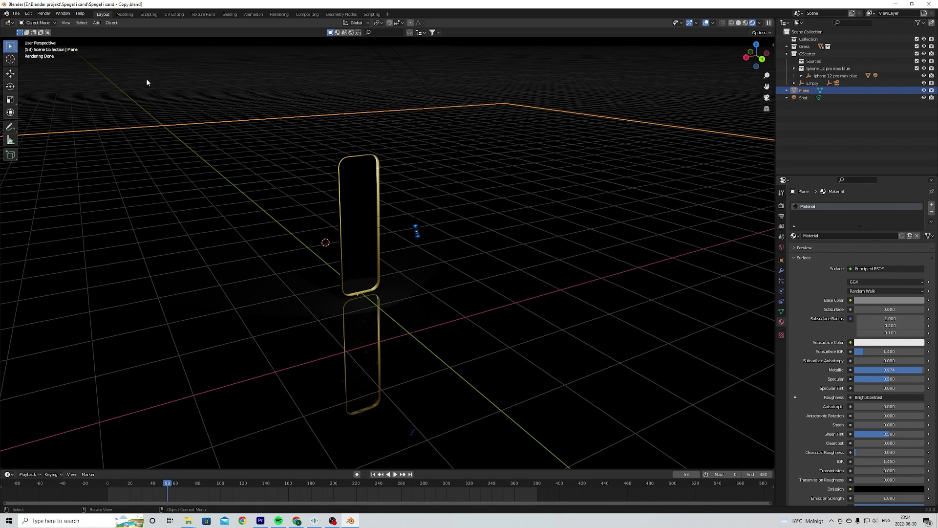
Start a new General file and delete all of its default objects
click(16, 13)
mouse_move(30, 22)
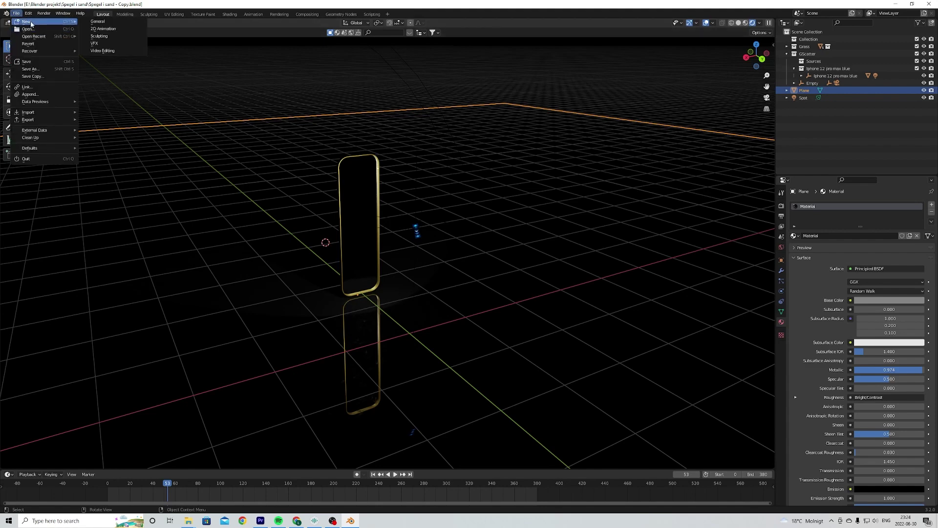
click(97, 21)
scroll(374, 248, down, 5)
scroll(376, 250, up, 3)
key(a)
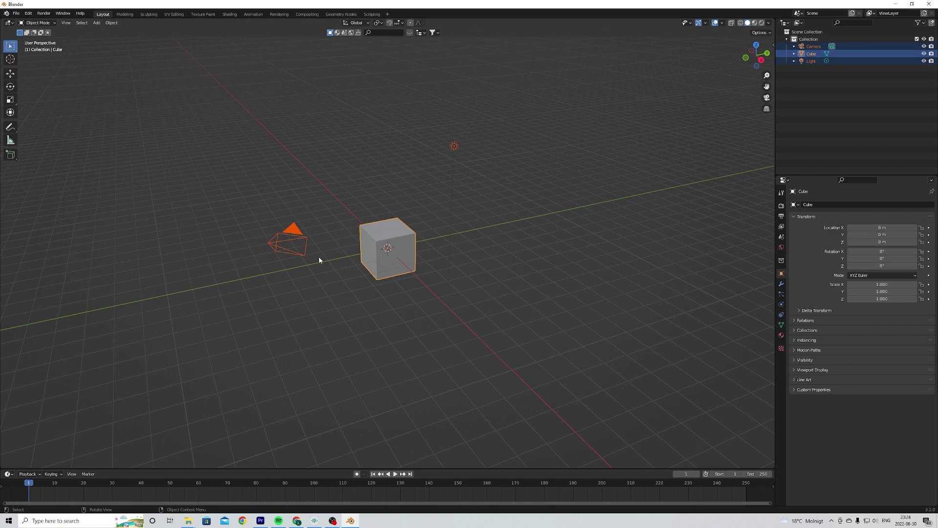
key(x)
click(407, 268)
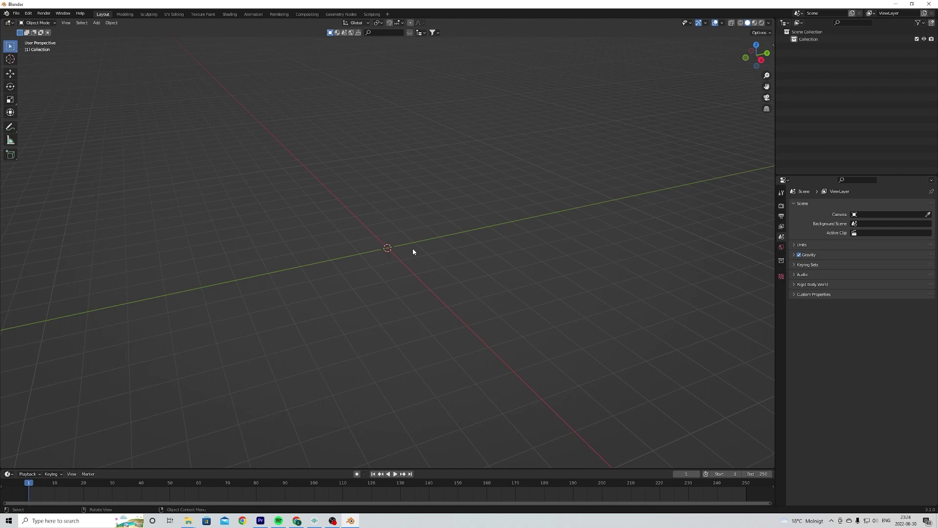
Search the BlenderKit models for "human" and add Low Poly Human 2 at the world origin
key(n)
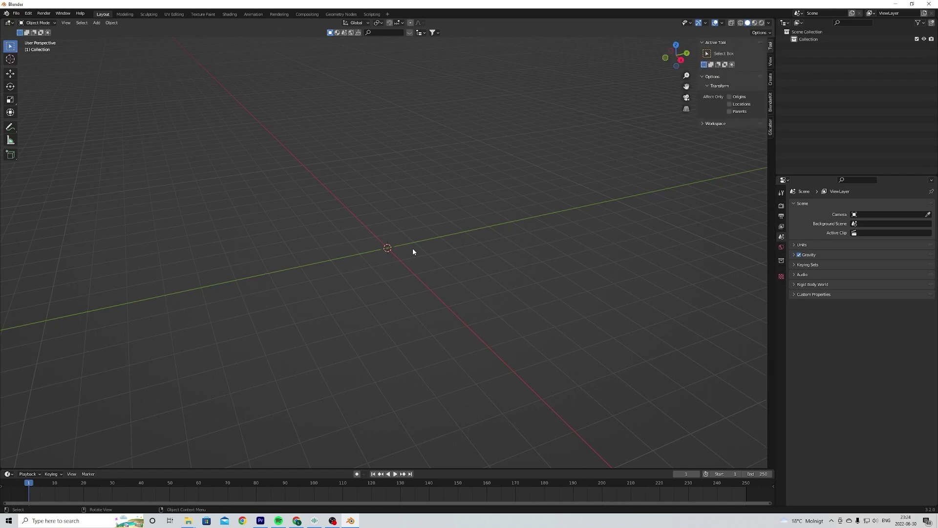
click(771, 103)
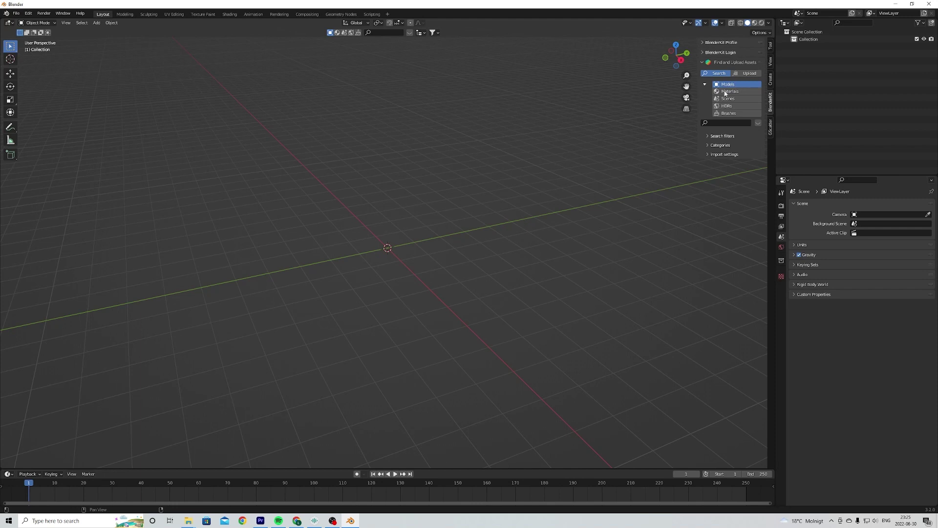
click(730, 122)
text(human)
key(Return)
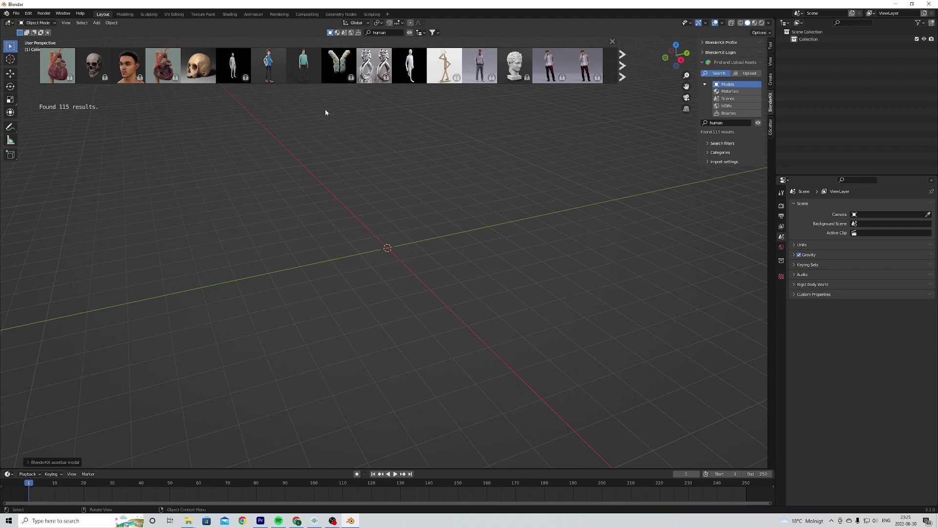
mouse_move(353, 68)
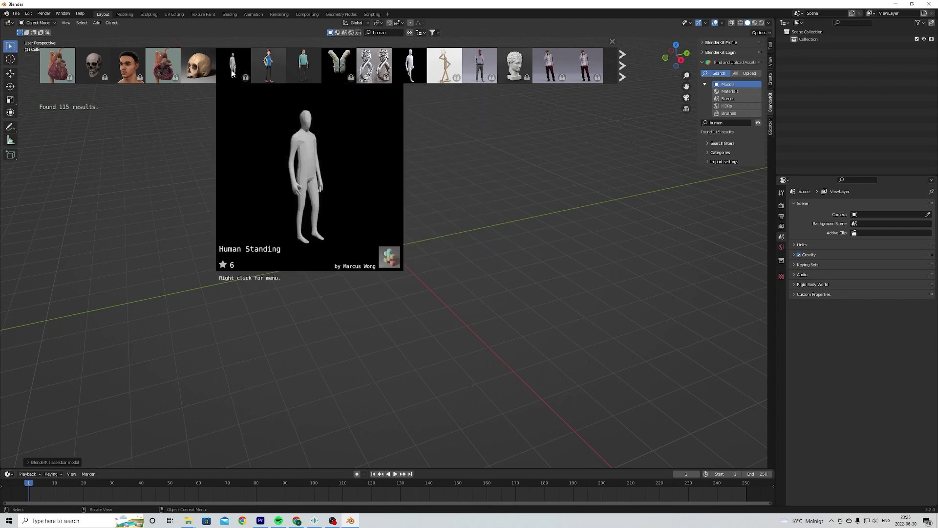
mouse_move(205, 78)
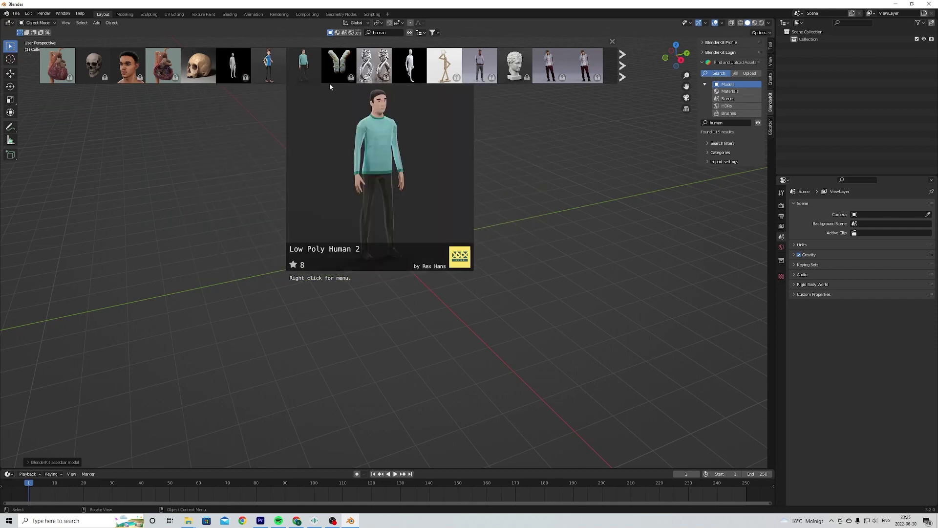
mouse_move(251, 81)
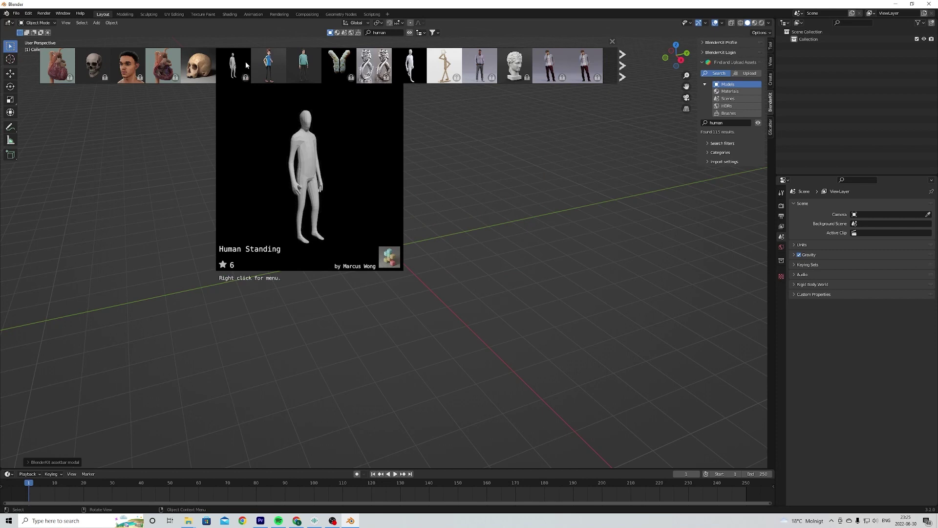
click(139, 71)
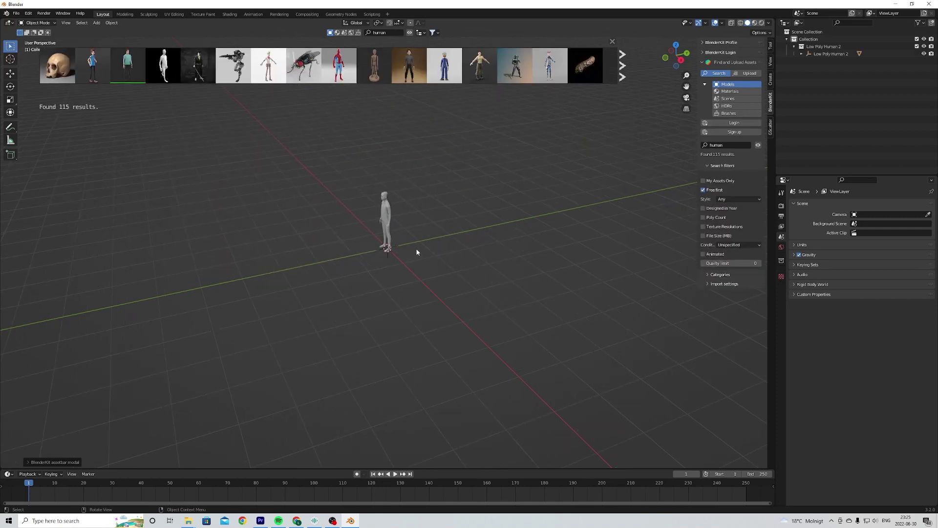
Measure the human model's height from head to feet in the front view, and return to the selection tool
middle_drag(441, 254, 452, 276)
key(KP_1)
click(10, 140)
drag(391, 211, 391, 294)
scroll(420, 285, up, 1)
mouse_move(420, 285)
middle_down()
mouse_move(406, 299)
mouse_move(381, 300)
mouse_move(469, 298)
mouse_move(471, 287)
mouse_move(391, 309)
mouse_move(430, 293)
middle_up()
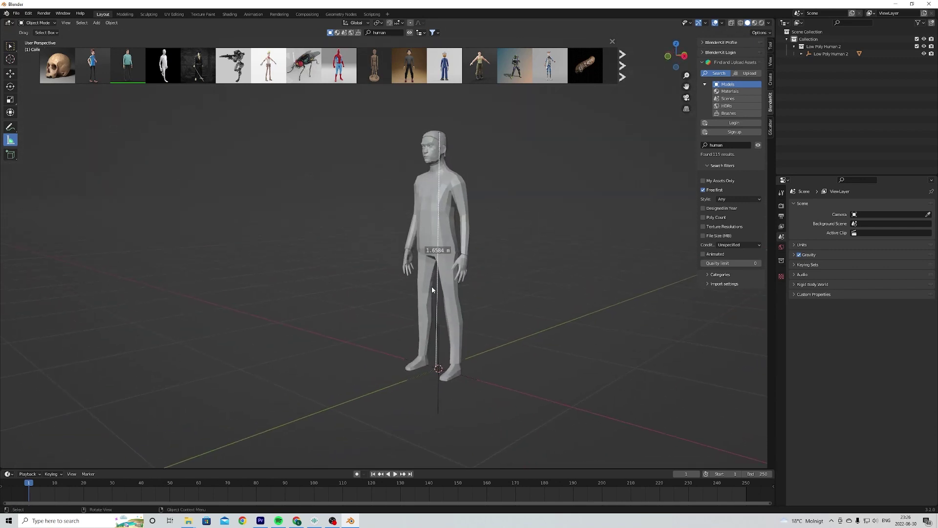
scroll(432, 289, down, 3)
middle_drag(446, 289, 391, 277)
key(w)
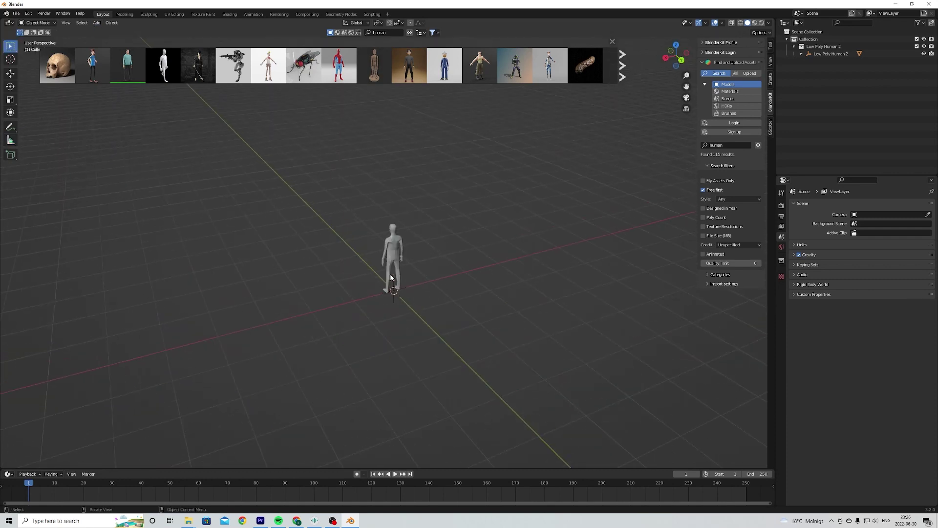
Add a plane under the human and scale it up to about 7.95 as the ground
key(shift+a)
click(412, 275)
scroll(435, 285, down, 2)
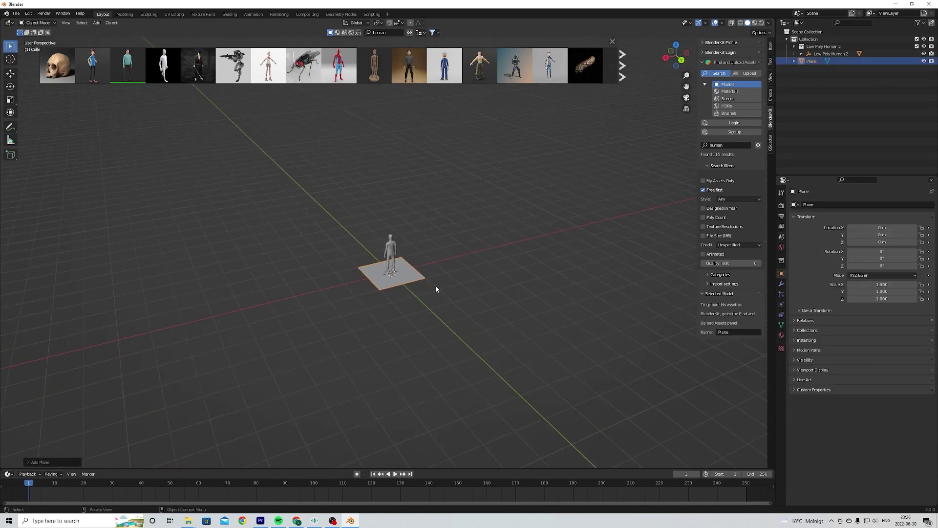
key(s)
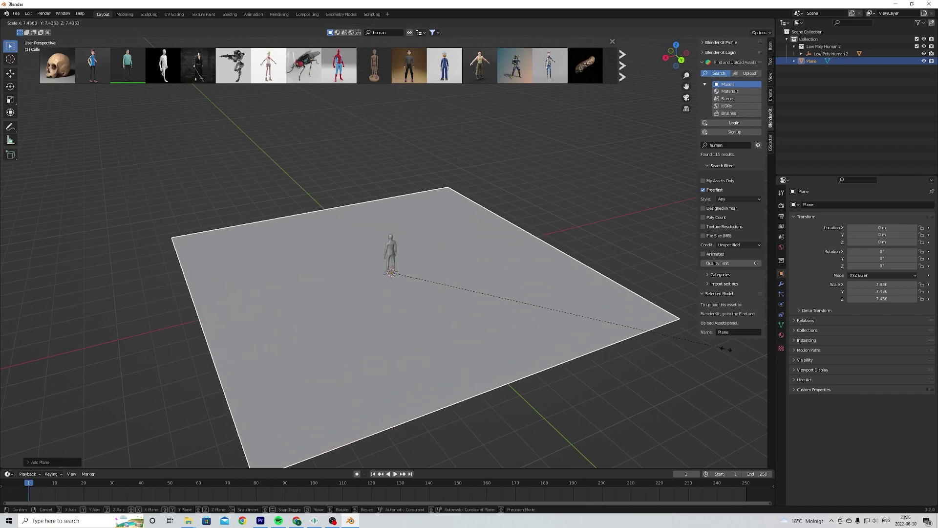
click(744, 374)
scroll(498, 328, up, 4)
middle_drag(488, 327, 537, 325)
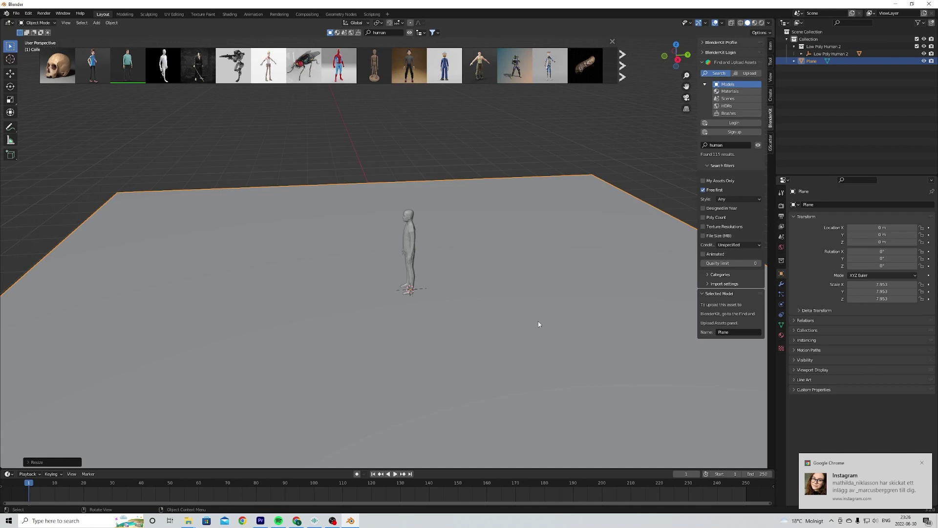
middle_drag(446, 282, 465, 302)
middle_drag(538, 222, 402, 214)
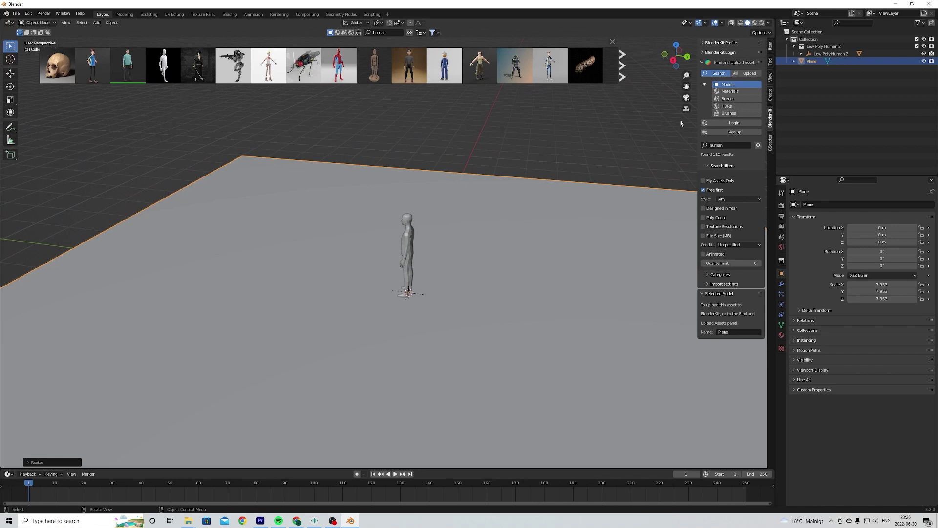
Search the BlenderKit models for "mirror" and add Mirror Ibiracu II at the human's feet
click(722, 145)
key(BackSpace)
text(mirror)
key(Return)
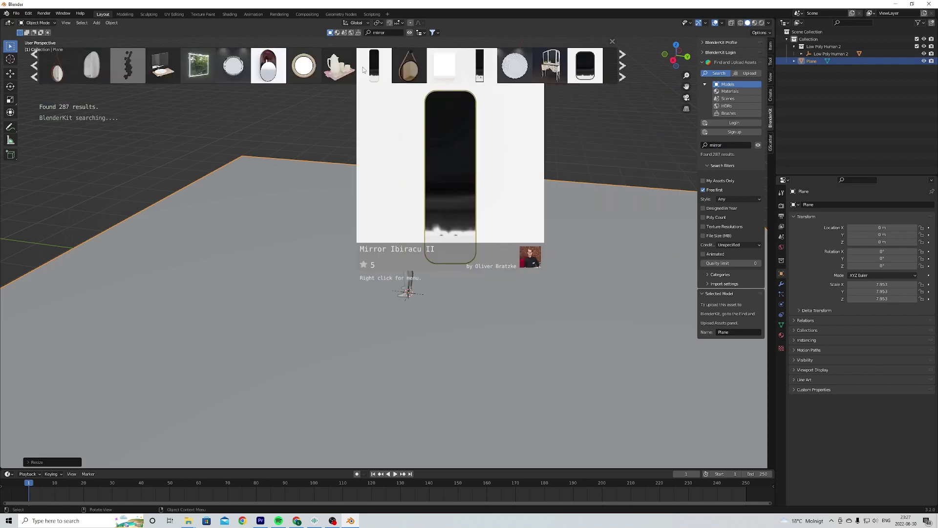
click(367, 74)
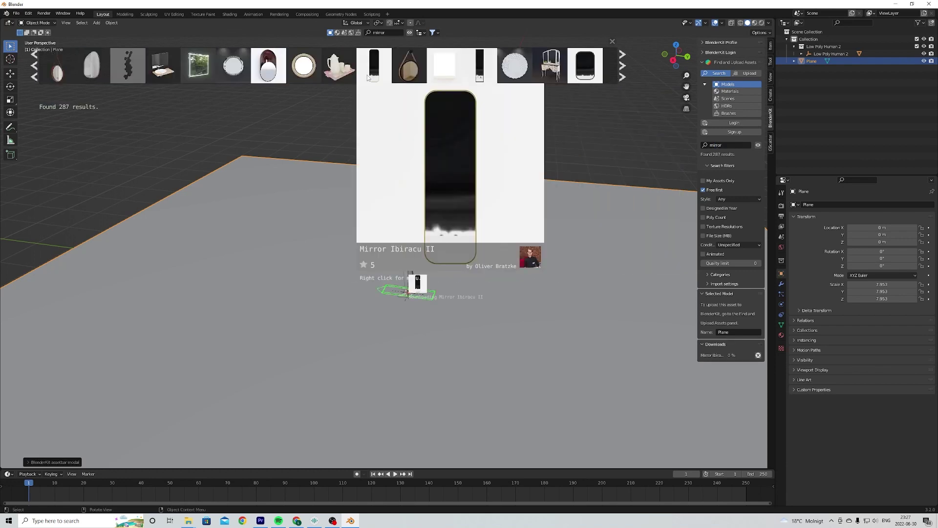
scroll(443, 318, up, 3)
middle_drag(455, 332, 472, 355)
click(454, 333)
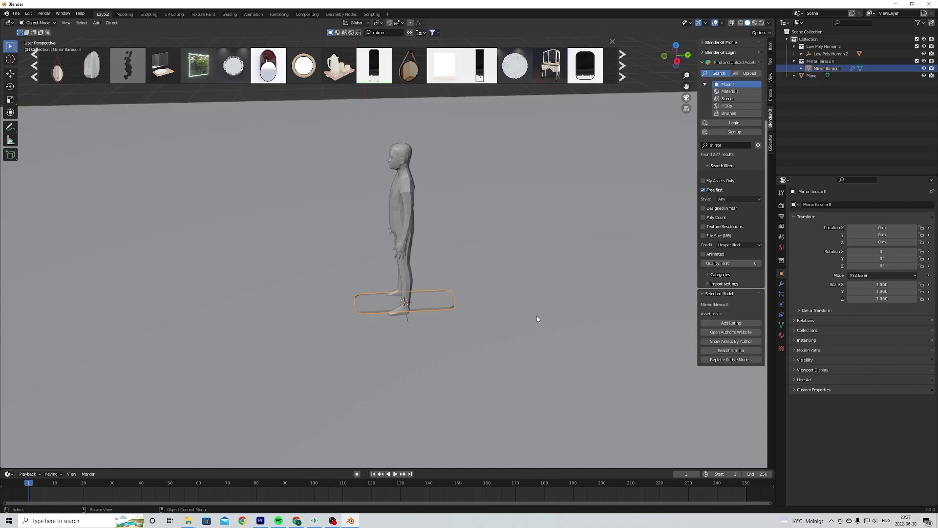
Rotate the mirror -90° about the global X axis so it stands upright
key(r)
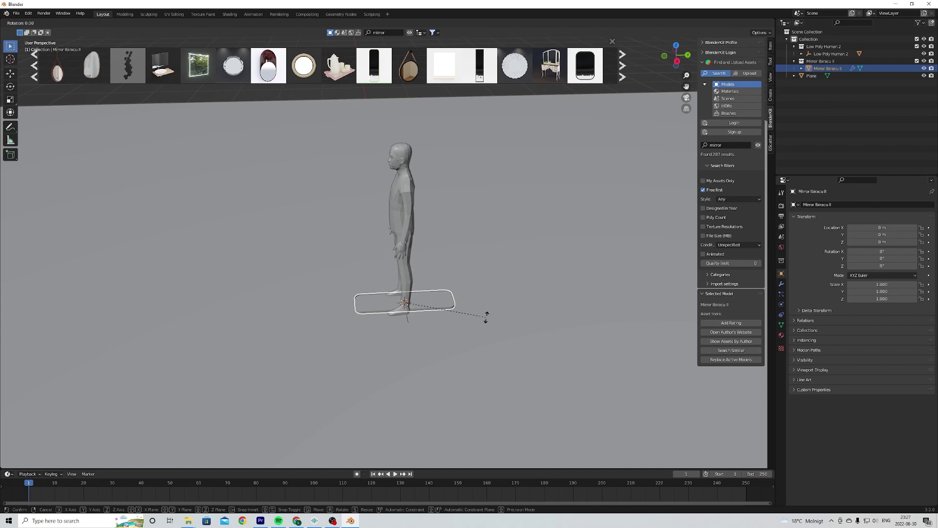
key(x)
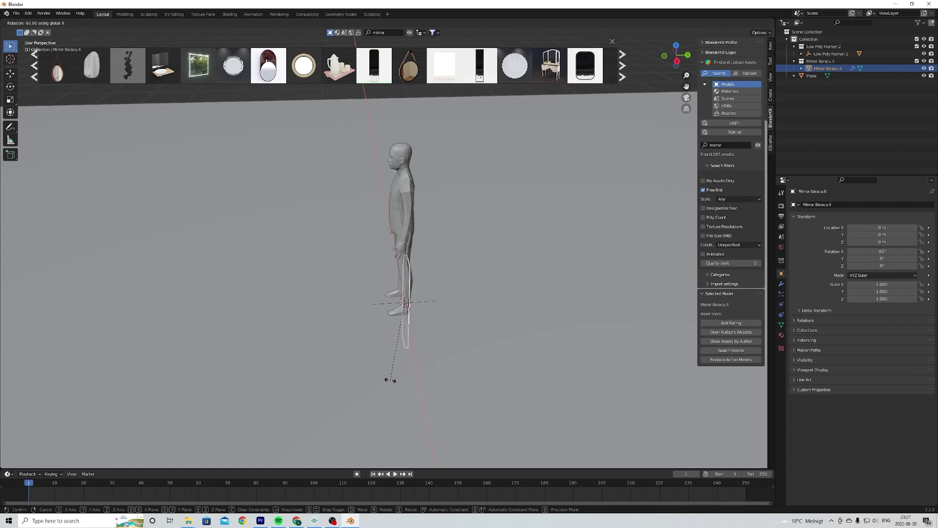
click(390, 379)
middle_drag(390, 383, 425, 362)
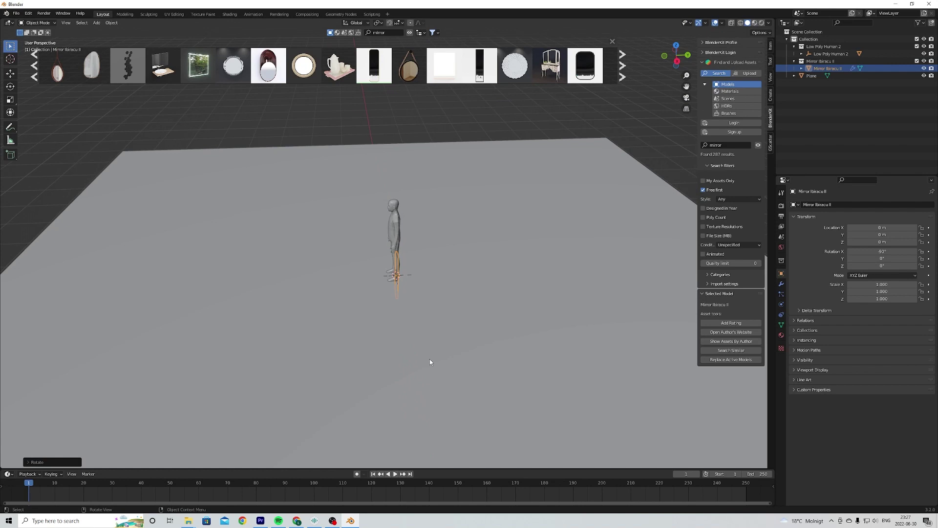
Raise the mirror about 0.96 m along Z and move it about -0.95 m along Y, in front of the human
key(g)
key(z)
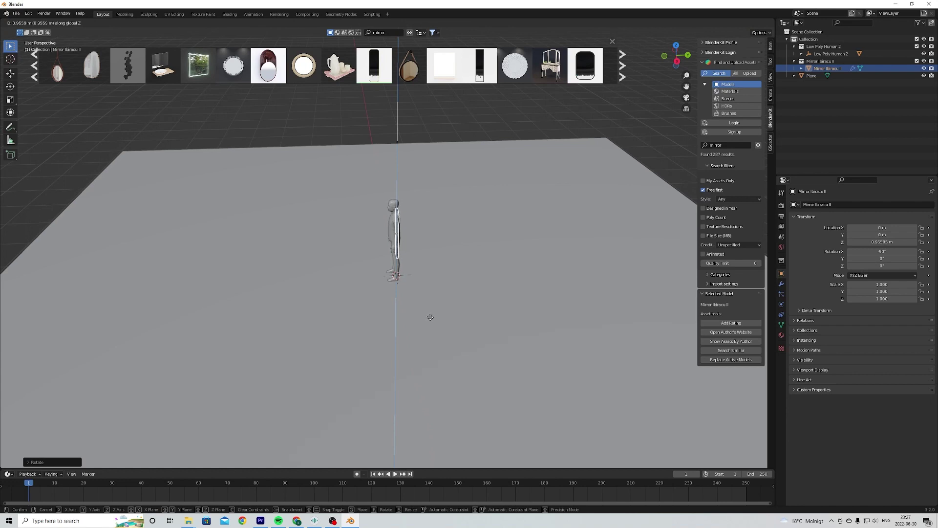
click(430, 320)
key(g)
key(x)
key(y)
click(422, 318)
middle_drag(422, 318, 369, 290)
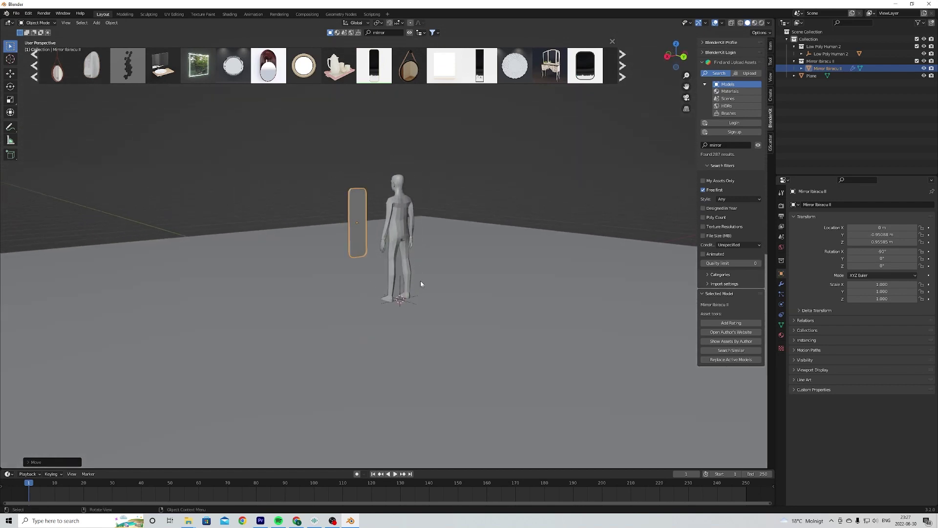
Scale the mirror uniformly to about 1.85 so it suits the human's height
key(s)
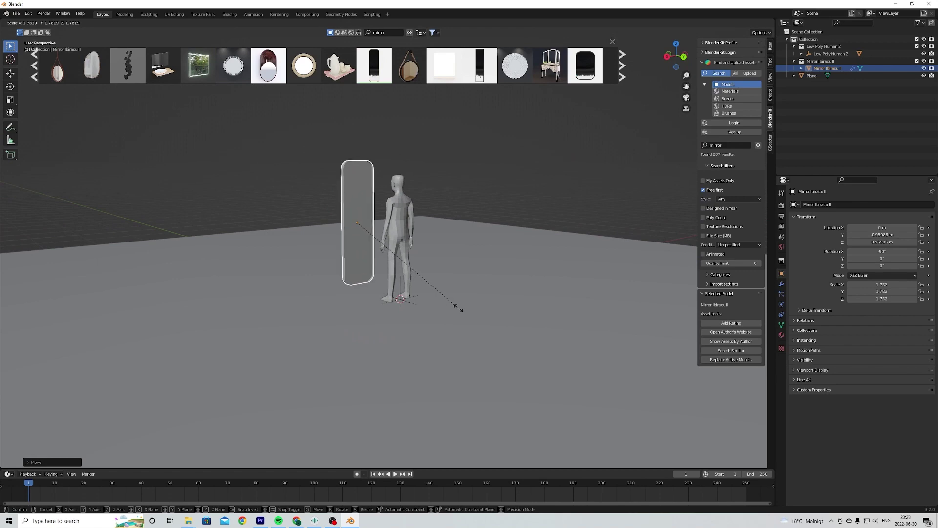
click(462, 311)
middle_drag(462, 311, 427, 309)
scroll(428, 299, up, 4)
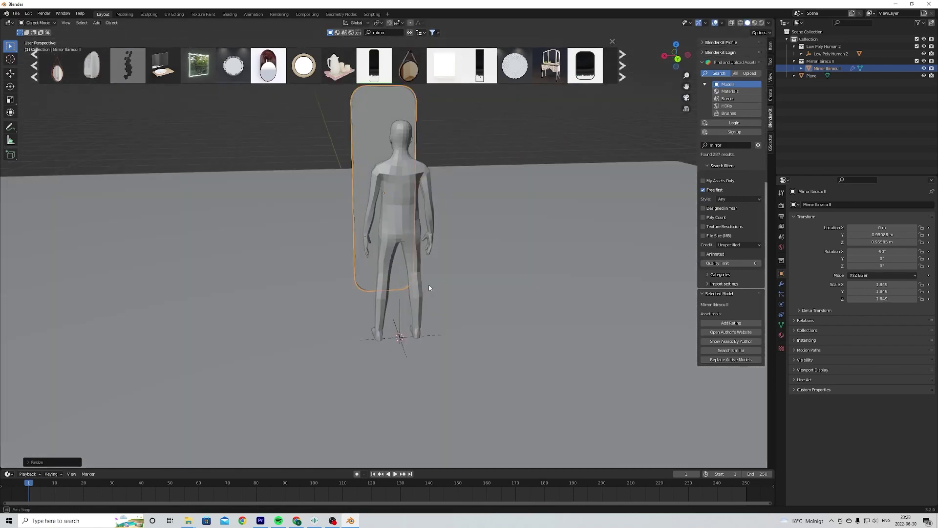
middle_drag(459, 278, 465, 287)
middle_drag(348, 286, 474, 303)
middle_drag(489, 217, 567, 194)
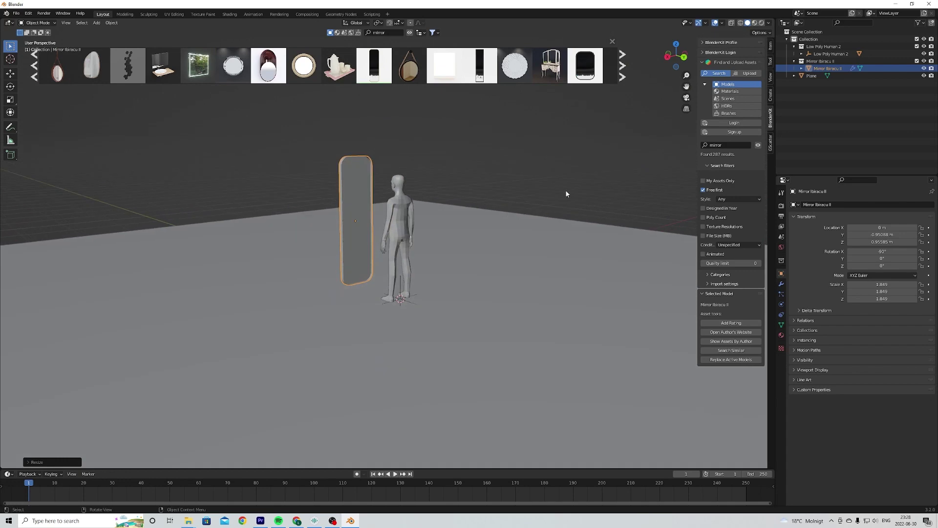
Display the viewport in Material Preview and examine the mirror and human from several angles
click(755, 24)
scroll(419, 279, up, 8)
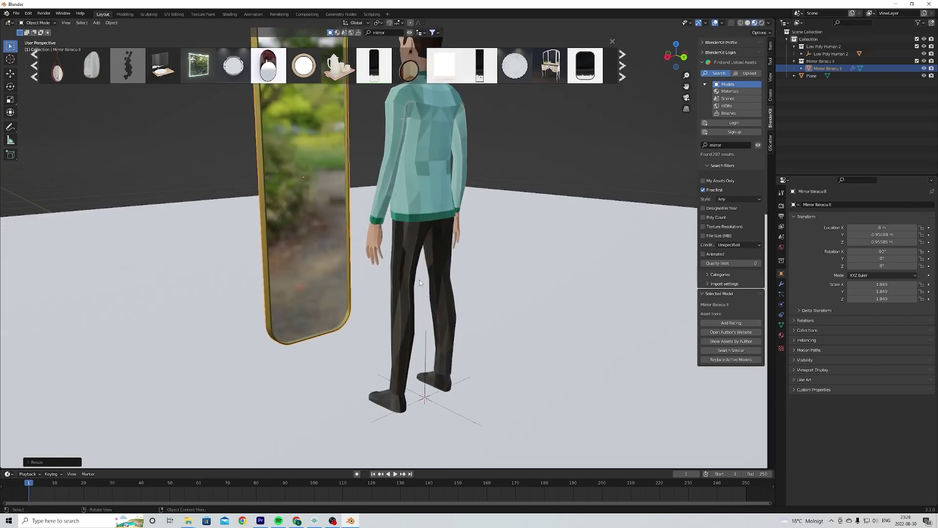
middle_drag(433, 286, 462, 271)
mouse_move(460, 281)
middle_down()
mouse_move(455, 218)
mouse_move(488, 241)
mouse_move(468, 282)
middle_up()
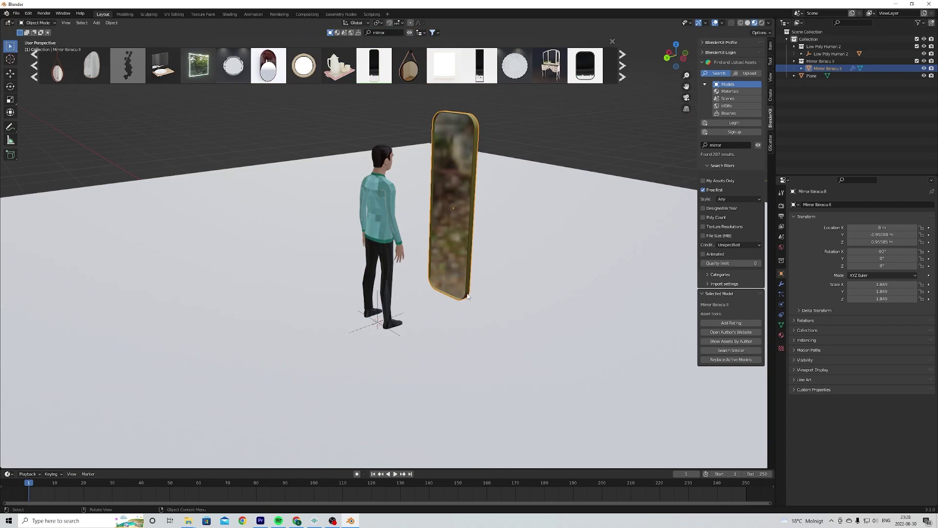
middle_drag(448, 300, 536, 294)
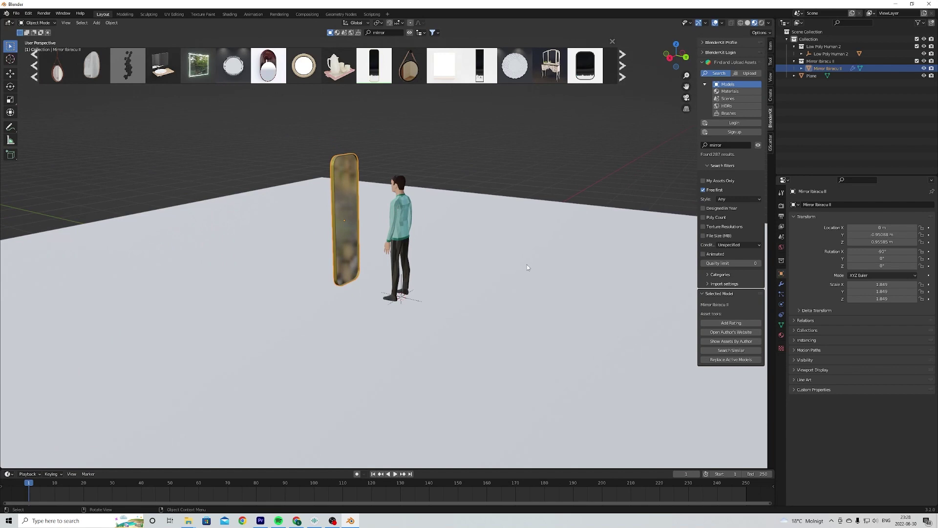
Set the render engine to Cycles with GPU Compute as the device
click(782, 205)
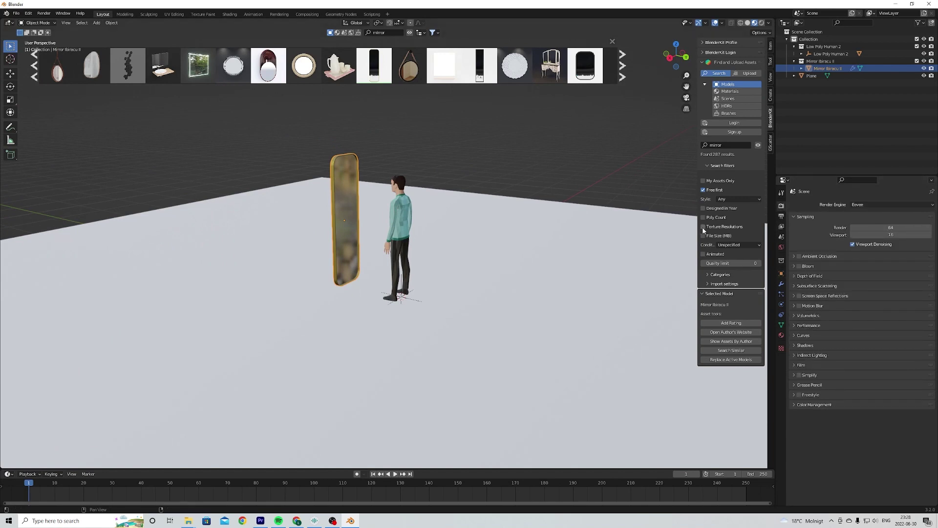
click(889, 205)
click(875, 220)
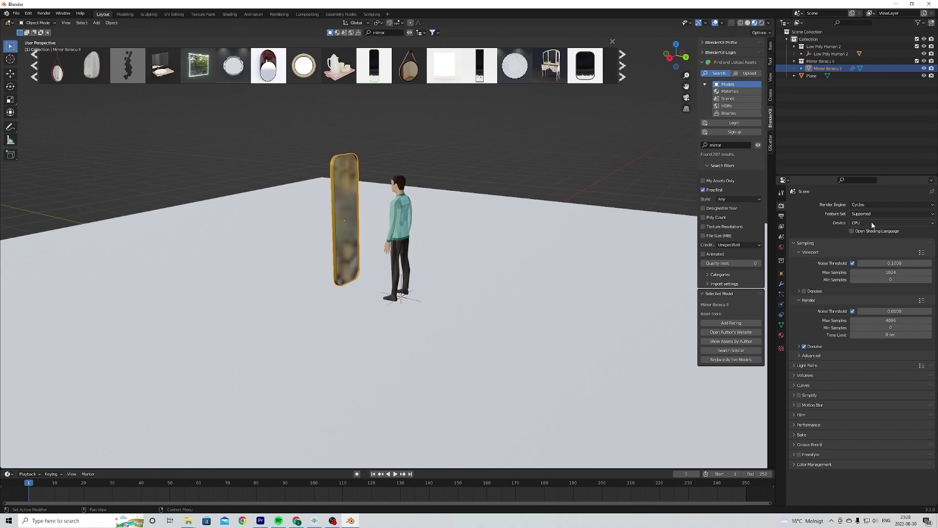
click(872, 222)
click(882, 238)
scroll(725, 28, up, 1)
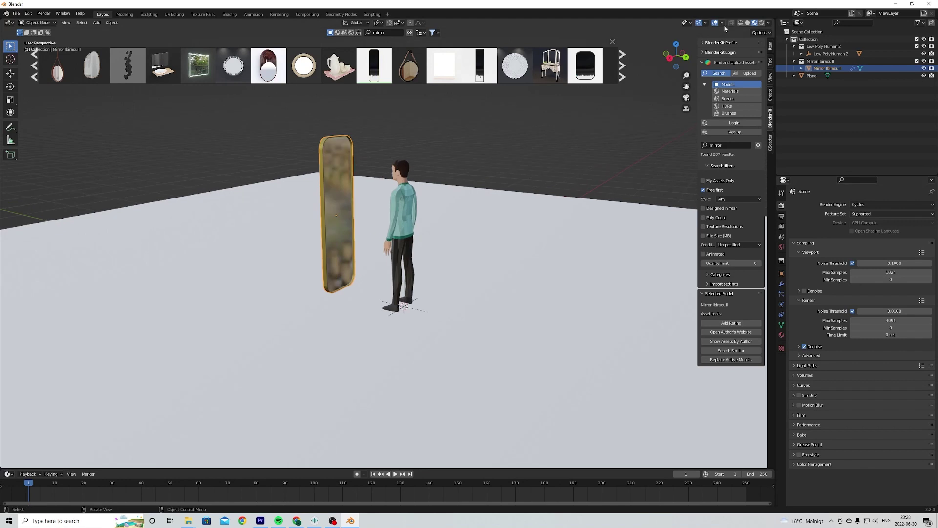
Display the viewport in Rendered shading to preview the mirror scene with Cycles
click(760, 24)
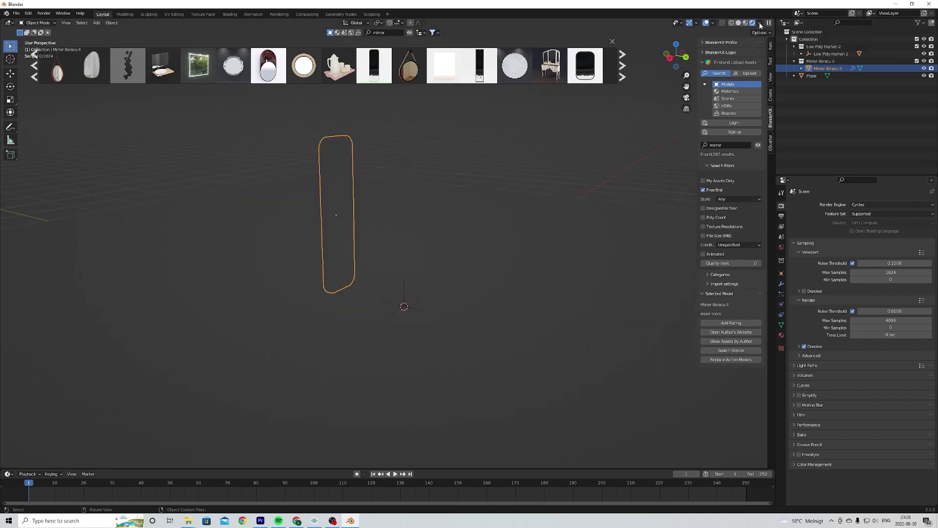
scroll(405, 251, up, 3)
scroll(405, 255, down, 3)
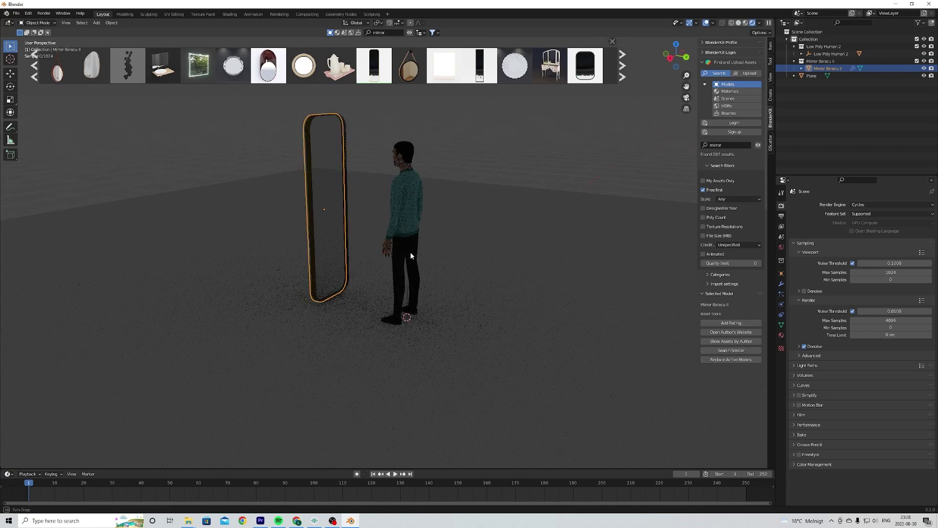
middle_drag(409, 255, 430, 257)
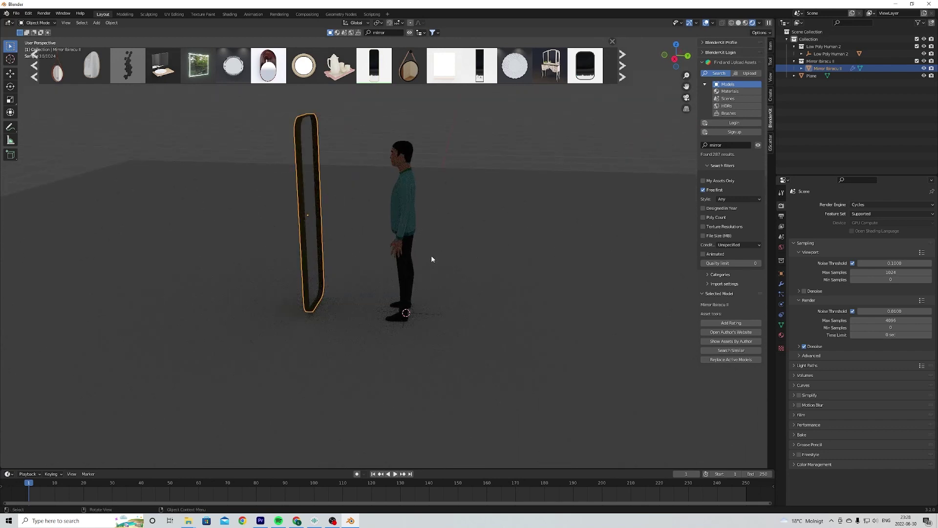
mouse_move(435, 255)
middle_down()
mouse_move(413, 274)
mouse_move(439, 268)
middle_up()
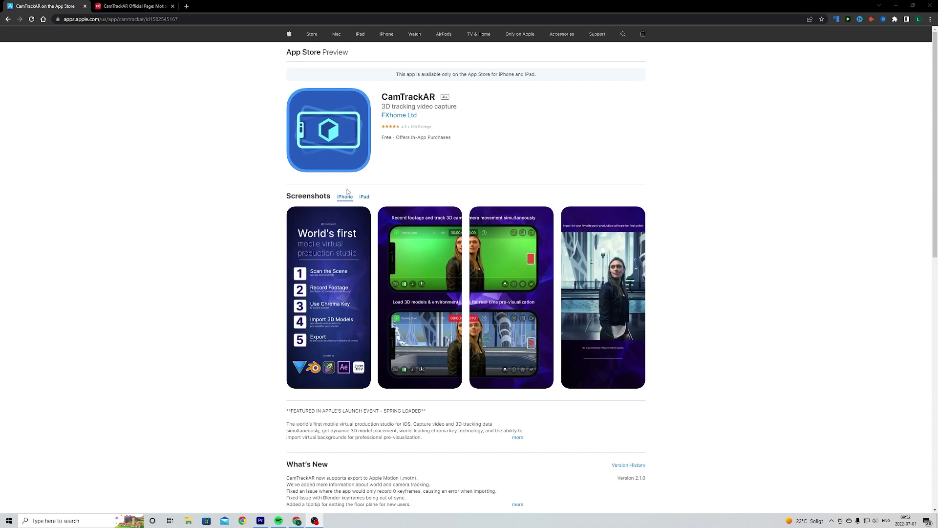
Switch to the browser and look over the CamTrackAR page on the App Store
drag(380, 96, 438, 93)
click(569, 150)
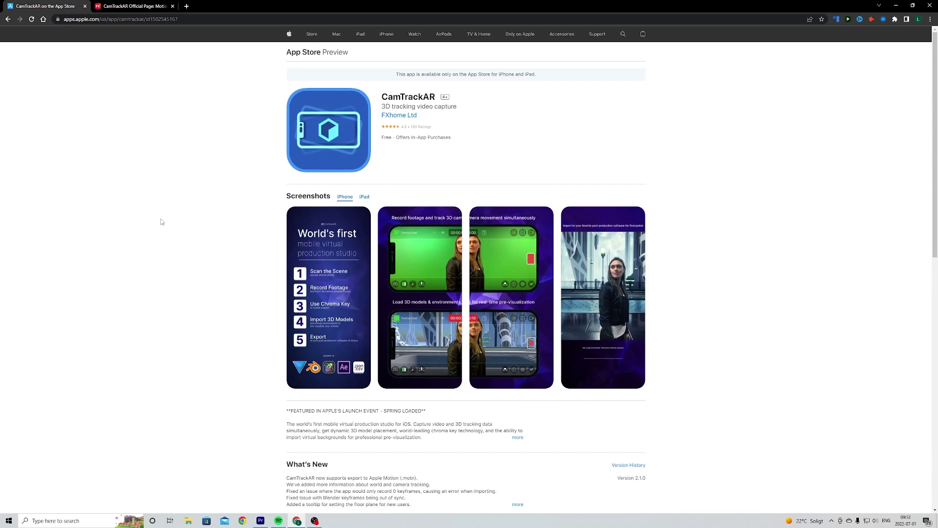
scroll(166, 244, down, 5)
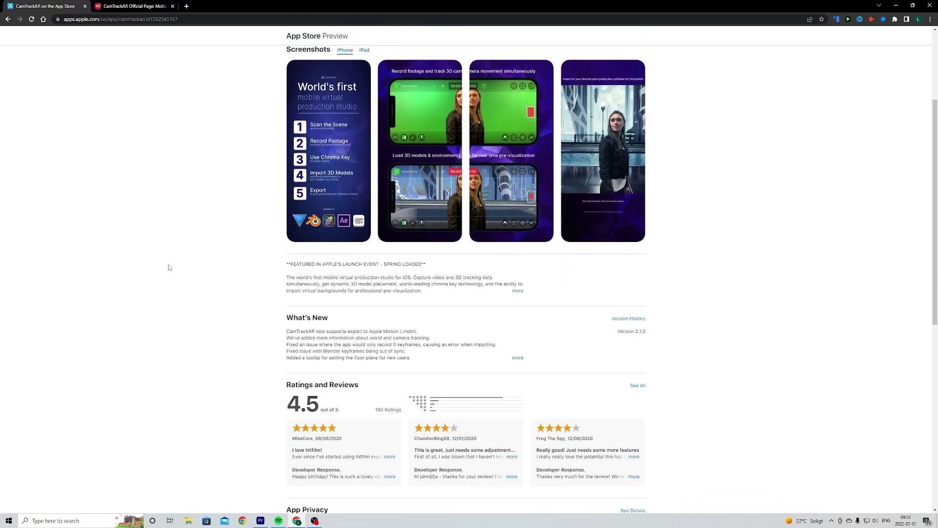
scroll(166, 279, up, 5)
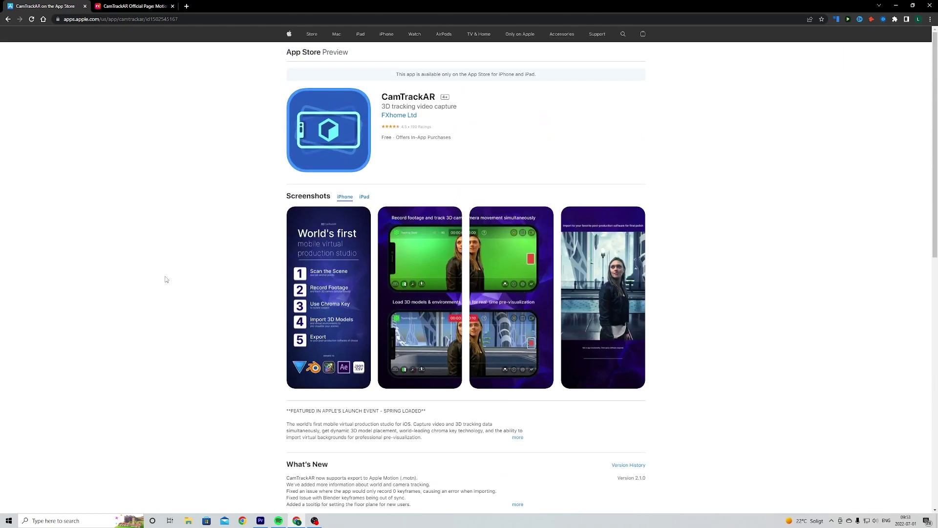
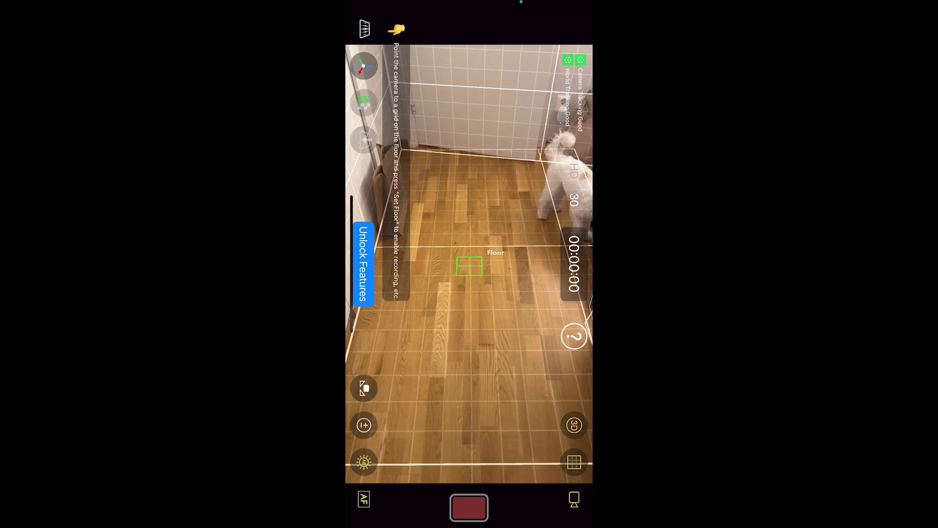
Switch to CamTrackAR on the phone, set the floor plane and record about 12 seconds of tracked camera footage
click(364, 103)
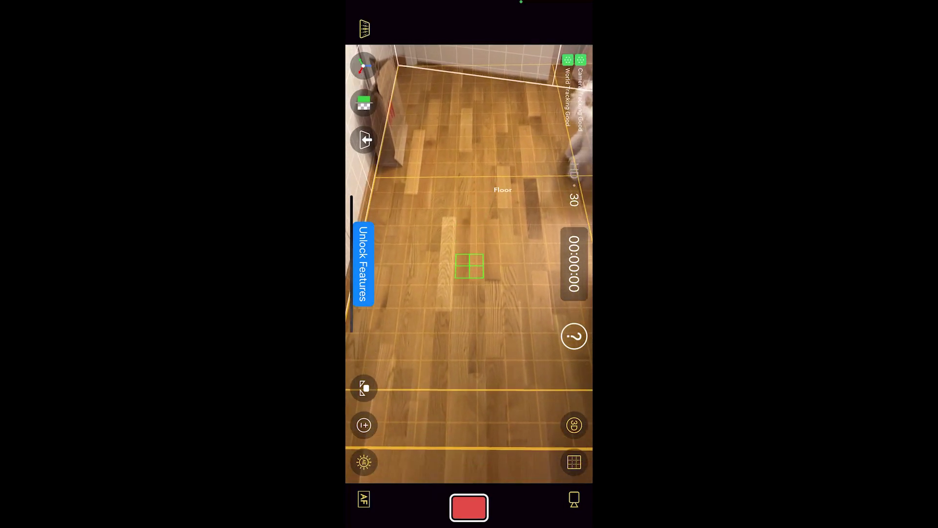
click(468, 507)
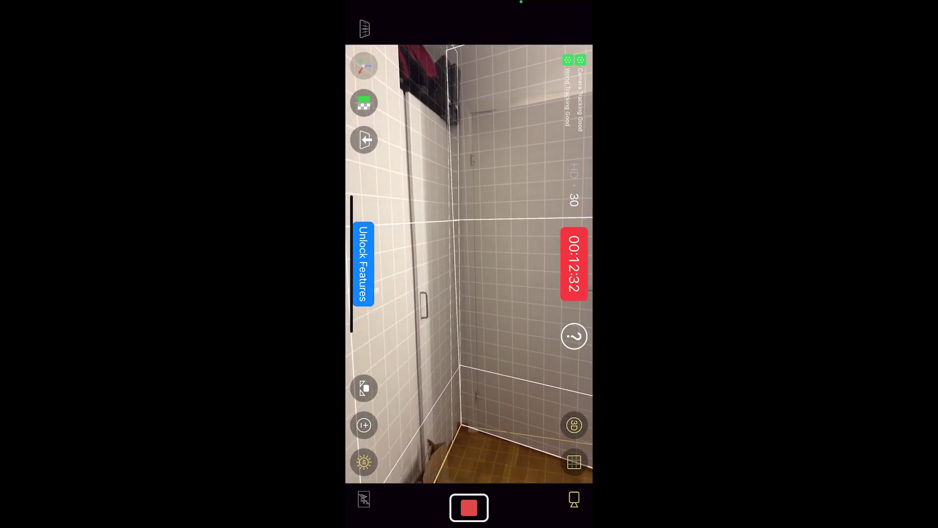
click(468, 507)
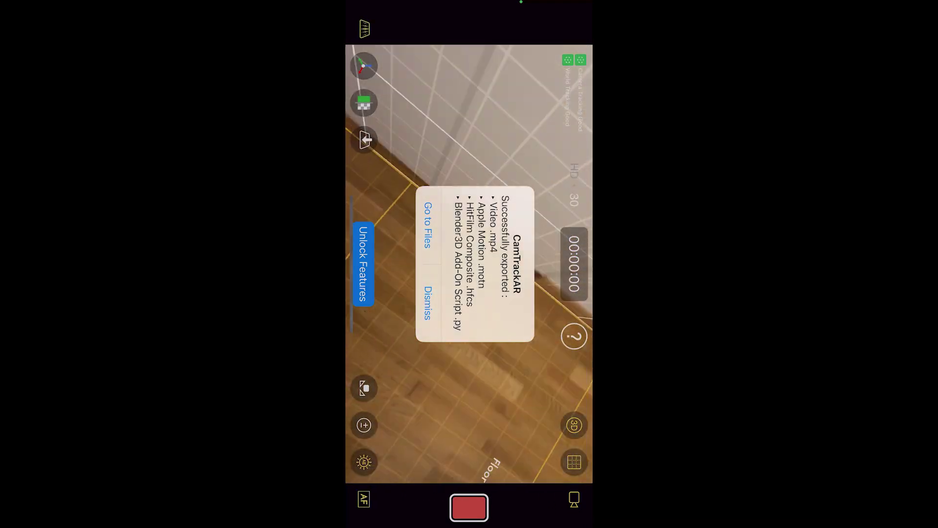
click(428, 225)
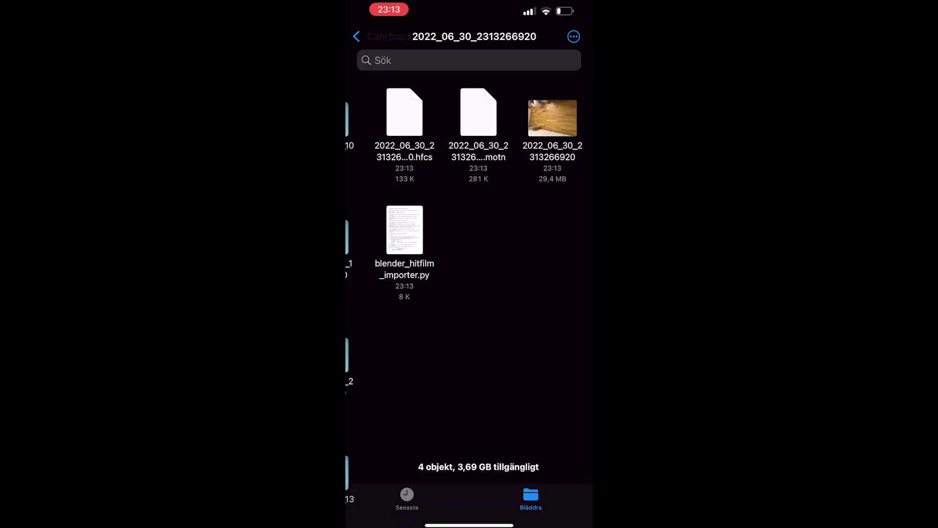
click(356, 36)
right_click(395, 117)
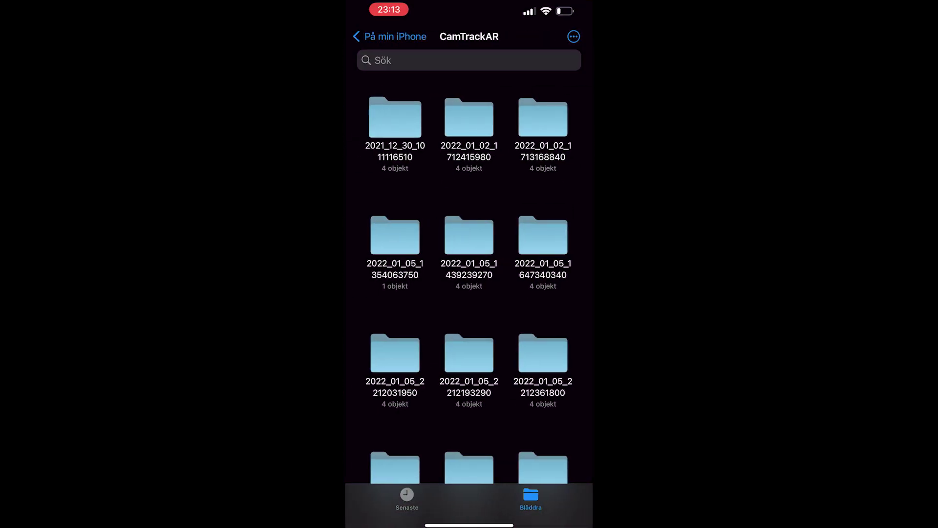
click(386, 370)
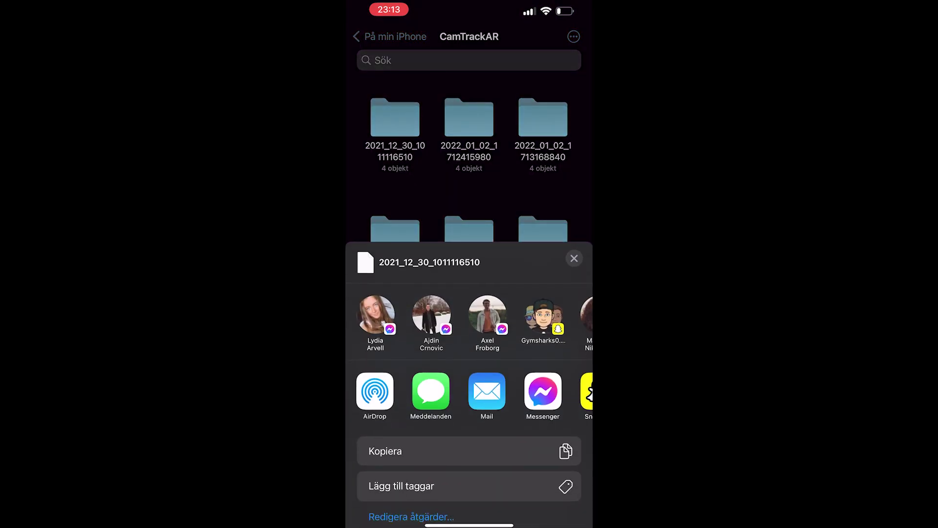
scroll(469, 391, right, 5)
scroll(469, 390, left, 5)
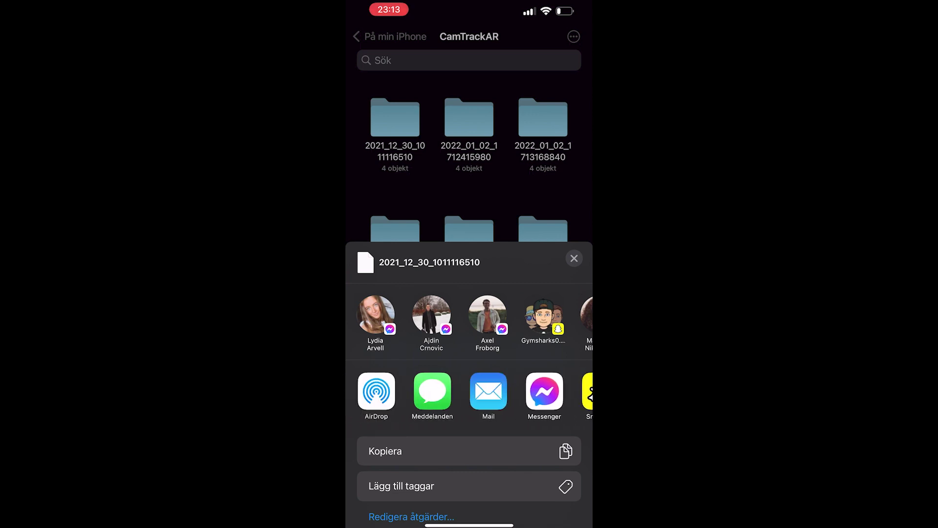
scroll(468, 391, down, 3)
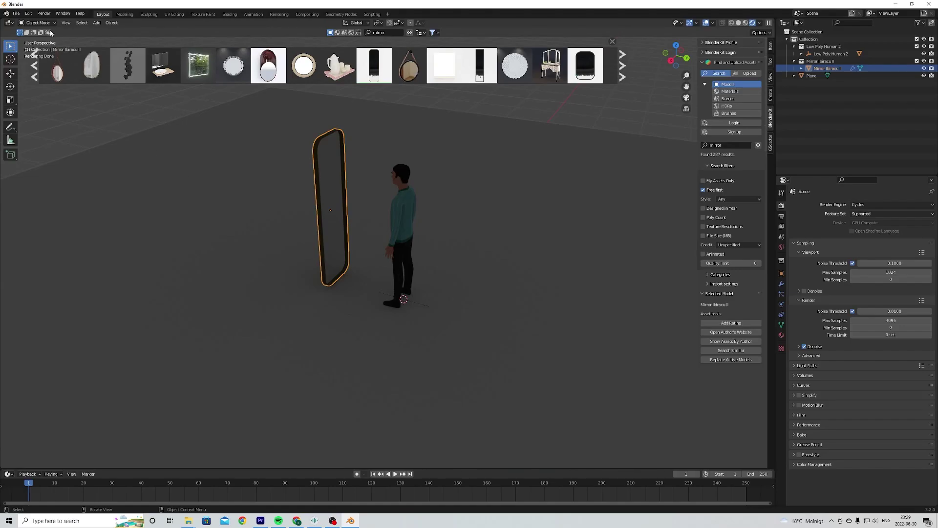
Switch back to Blender and open the add-on preferences
click(28, 14)
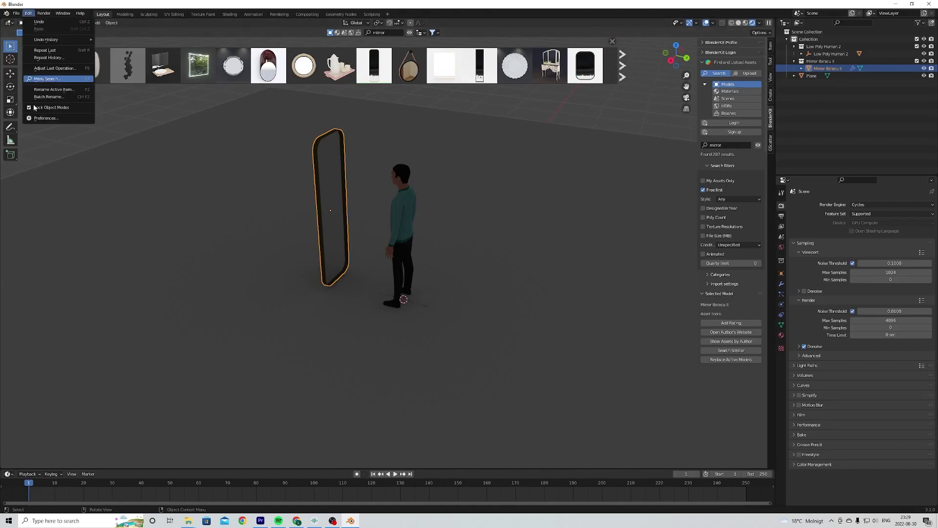
click(63, 120)
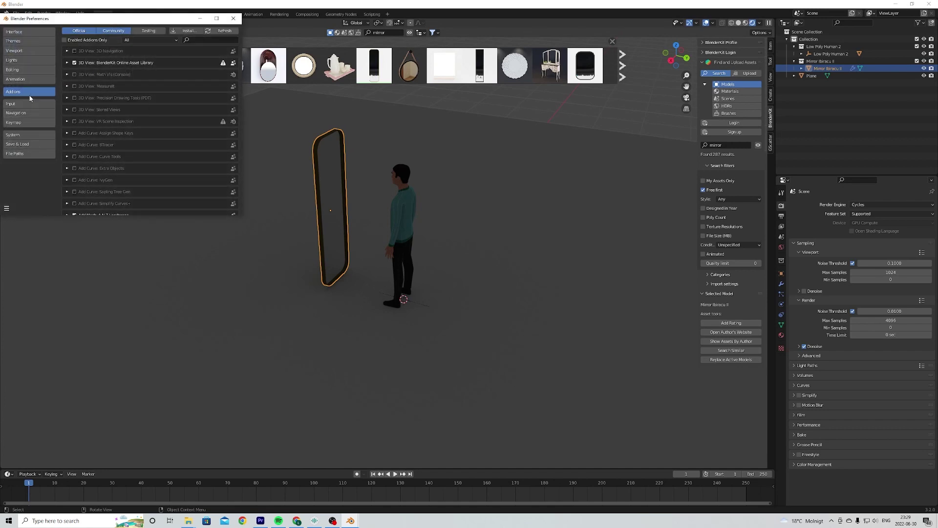
click(177, 31)
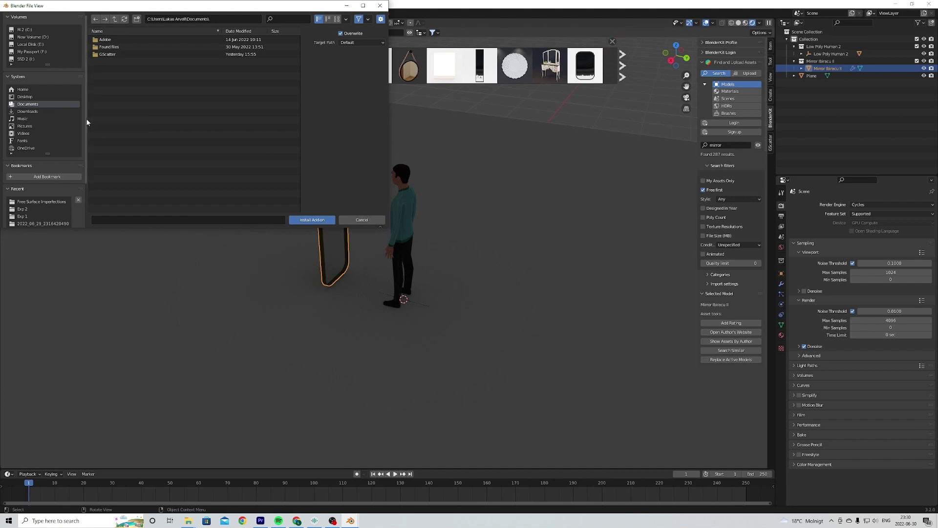
scroll(63, 107, down, 2)
click(30, 201)
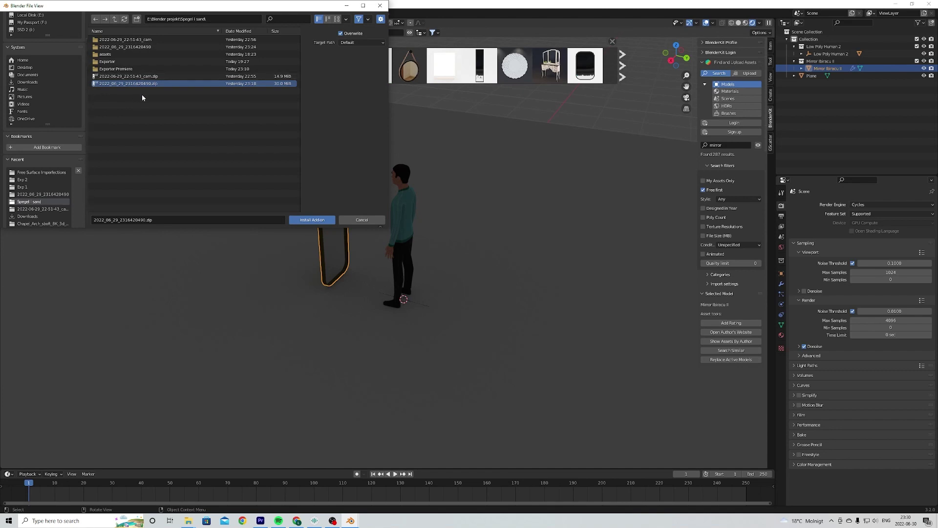
double_click(116, 47)
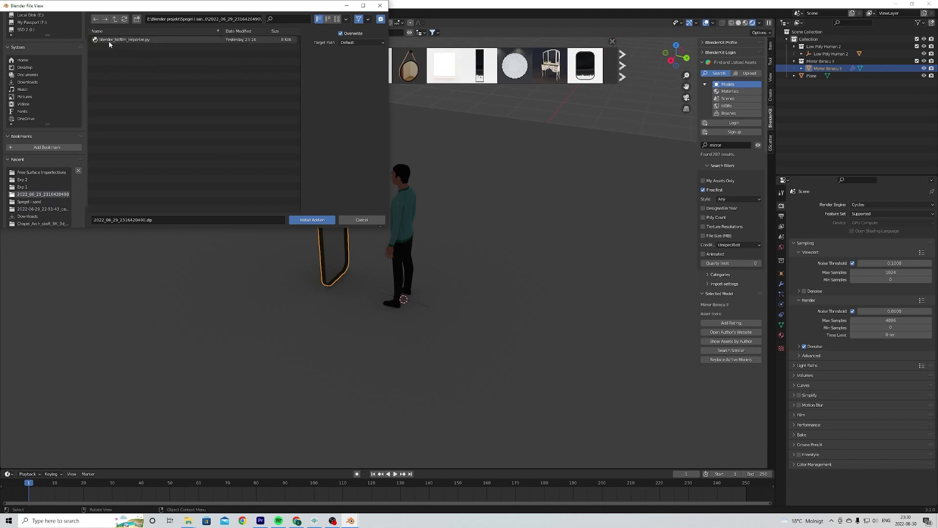
click(140, 41)
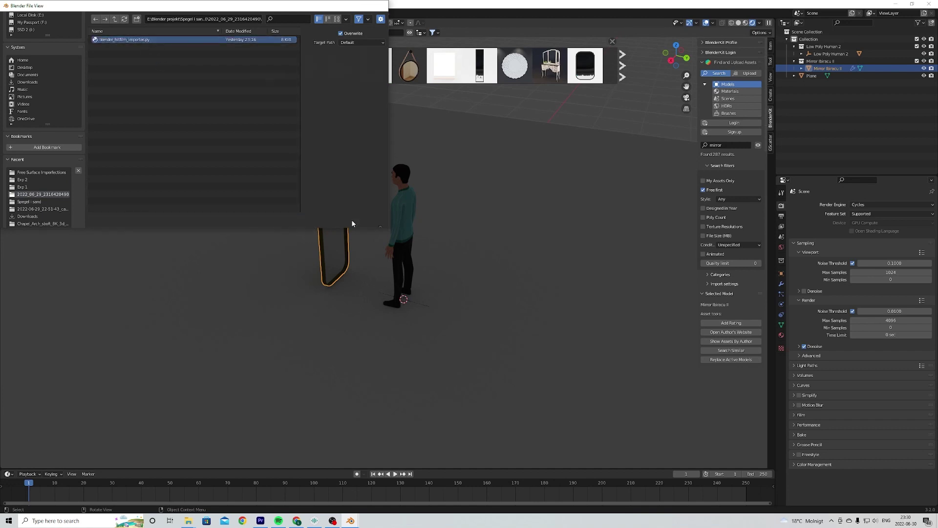
click(353, 221)
Find the HitFilm AR App Composite (.hfcs) import add-on by searching "hit", enable it and save the preferences
text(hit)
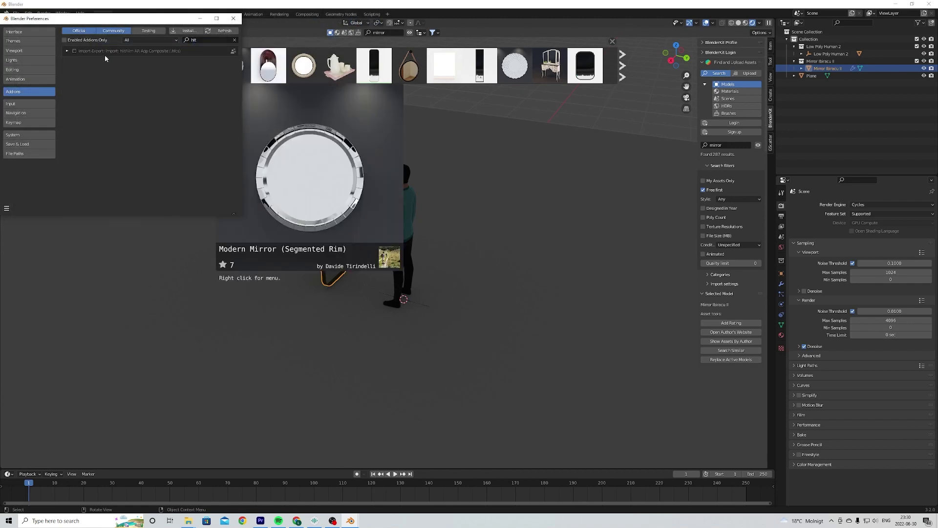
click(75, 51)
click(7, 208)
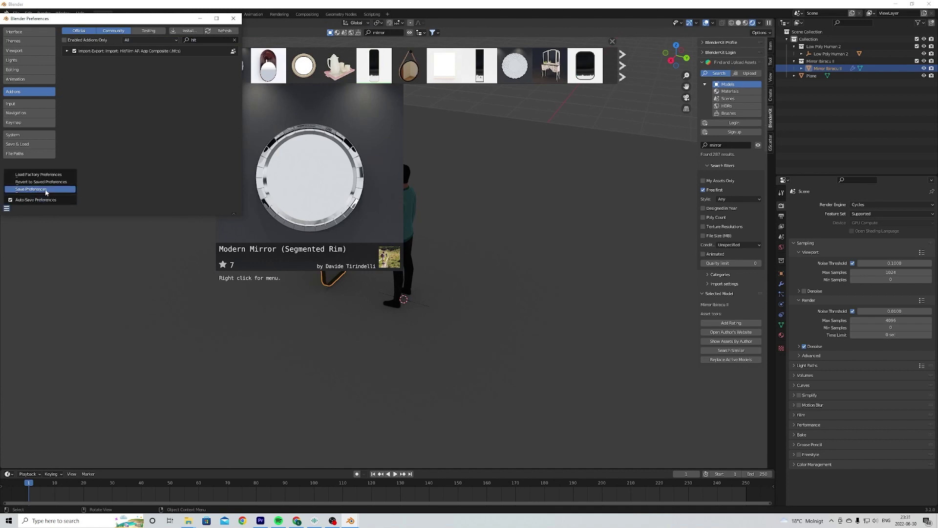
click(31, 189)
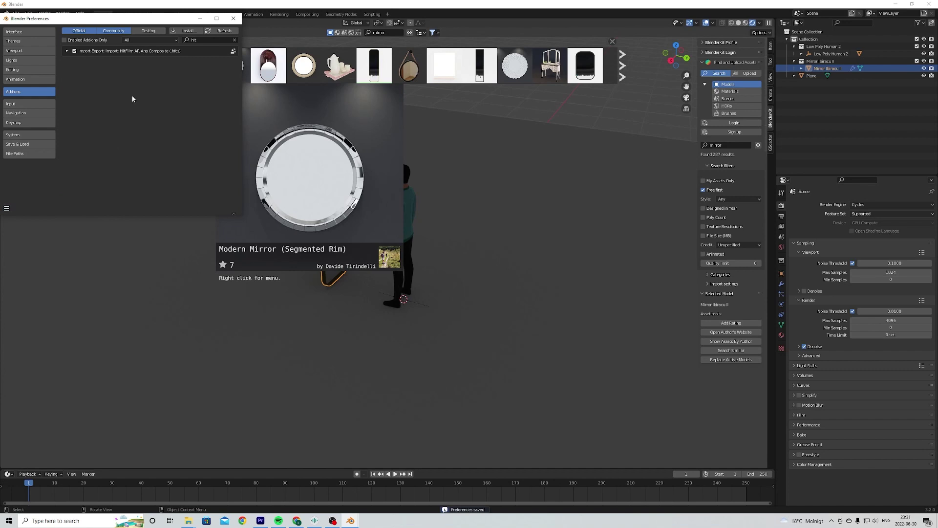
click(234, 18)
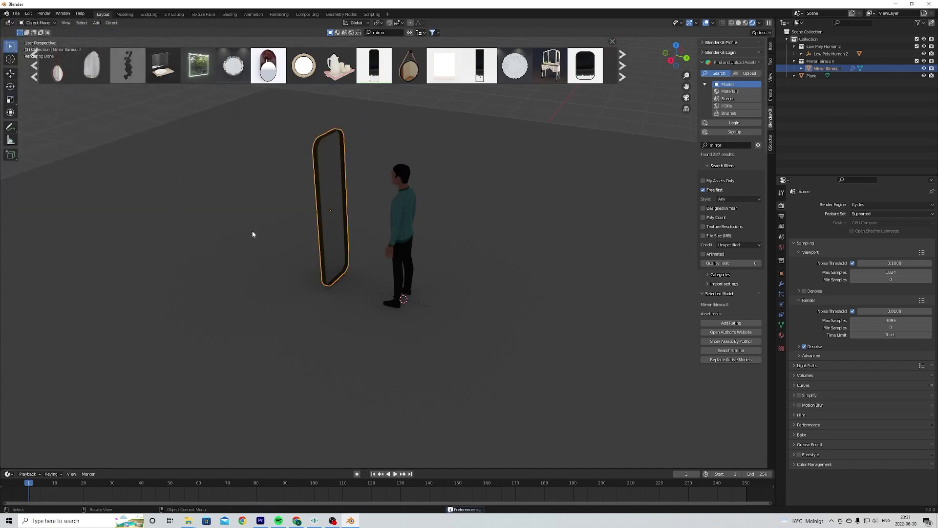
click(17, 14)
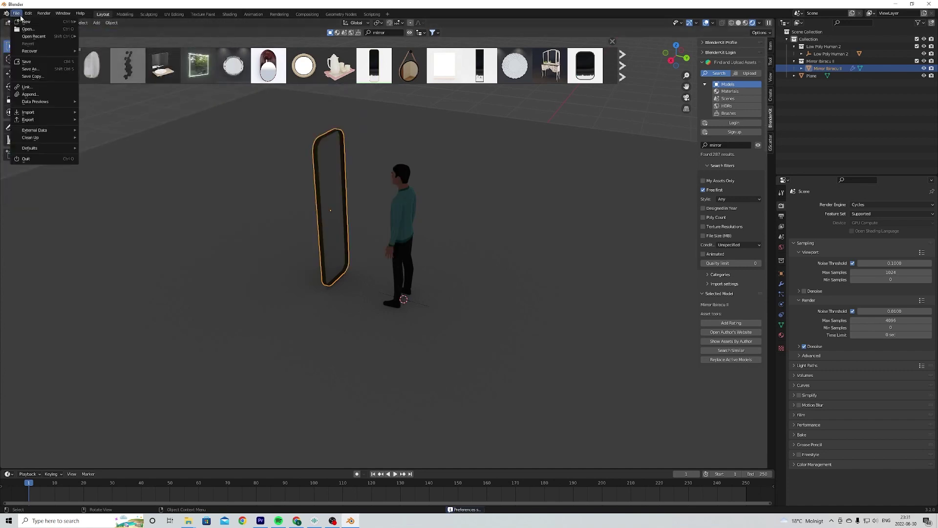
mouse_move(56, 116)
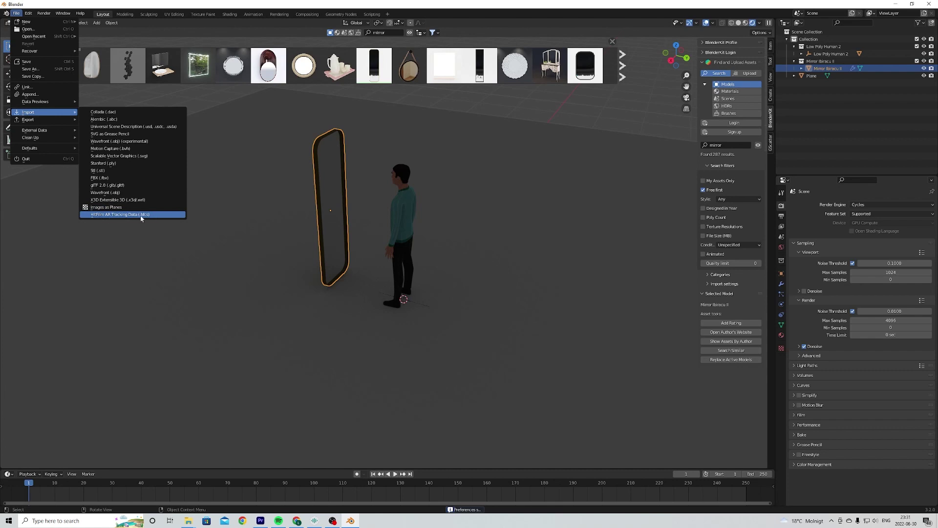
click(122, 215)
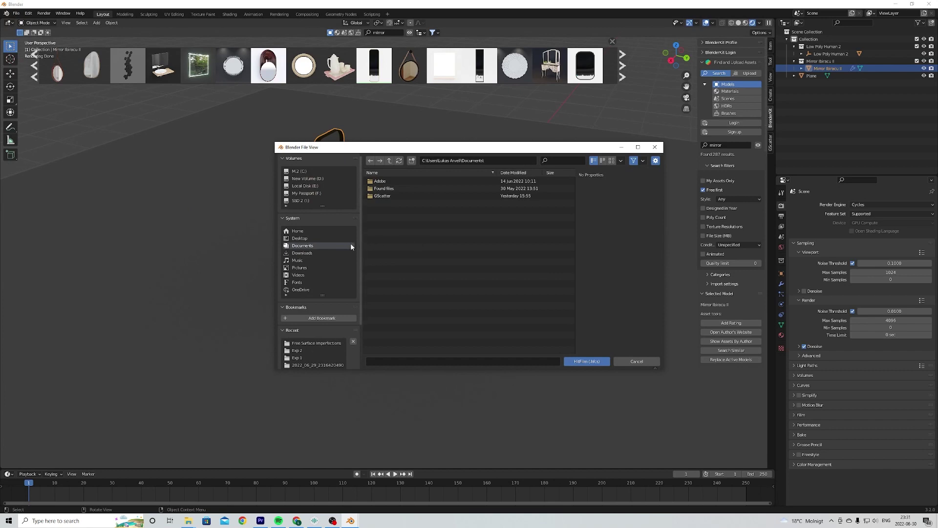
scroll(292, 310, down, 3)
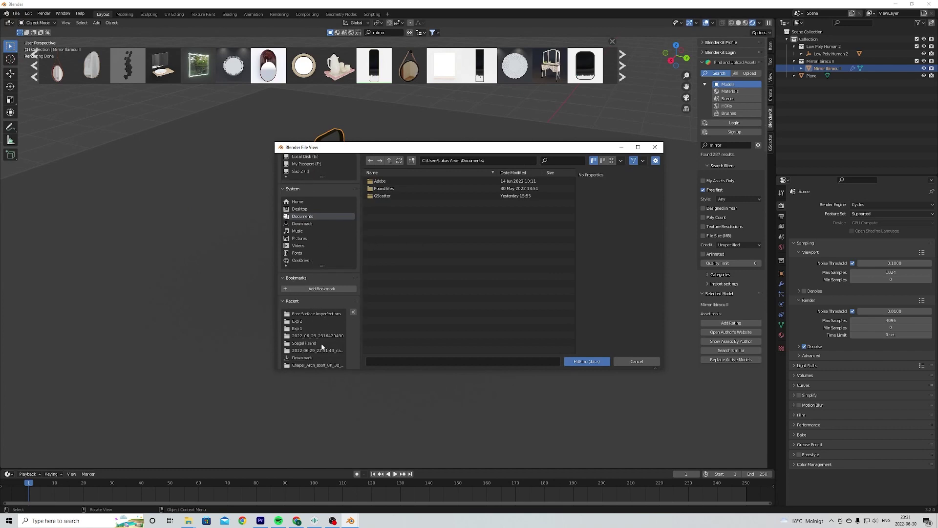
click(321, 342)
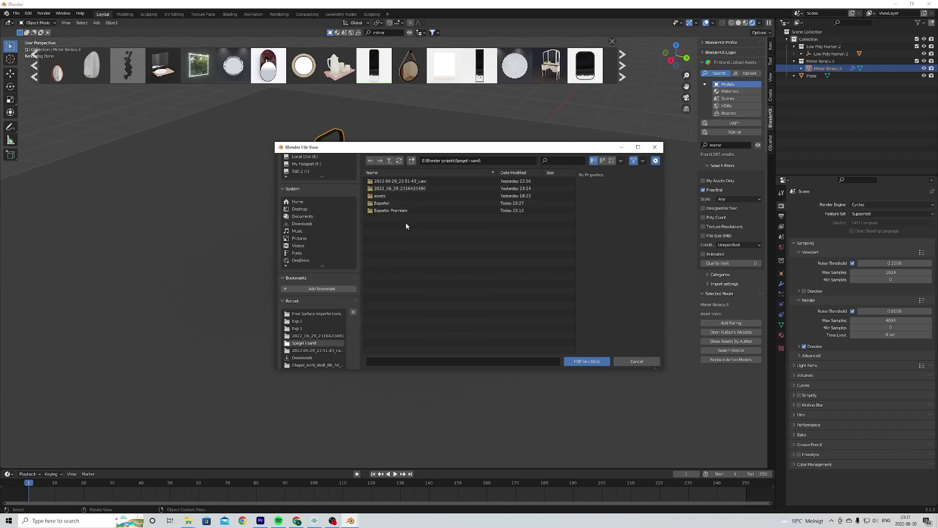
double_click(421, 188)
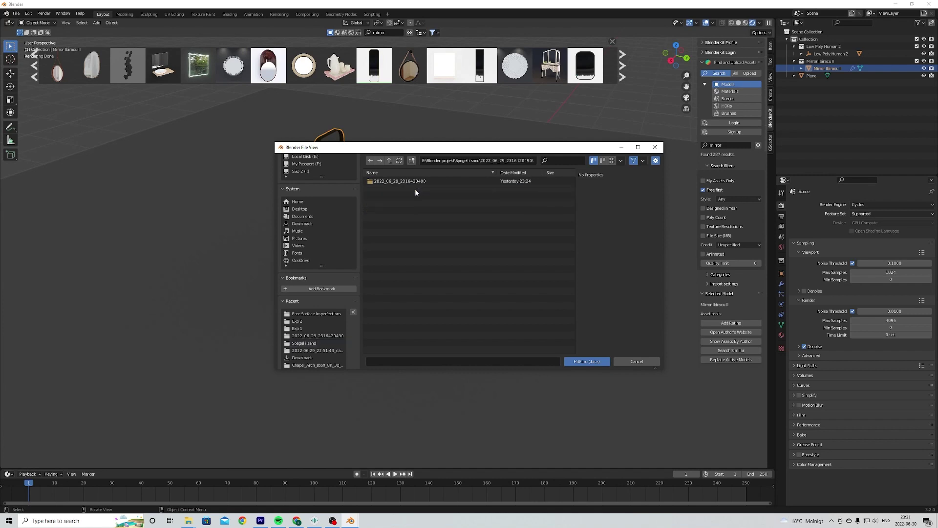
double_click(421, 182)
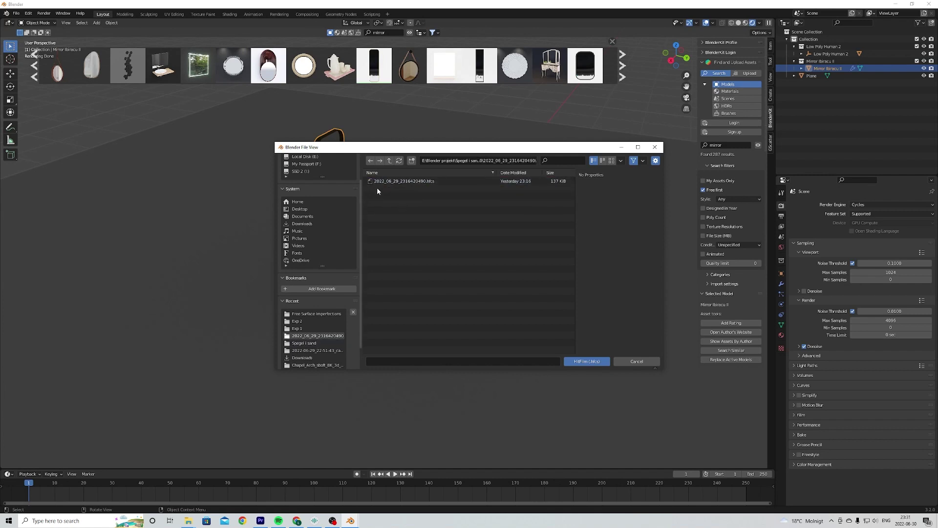
click(447, 180)
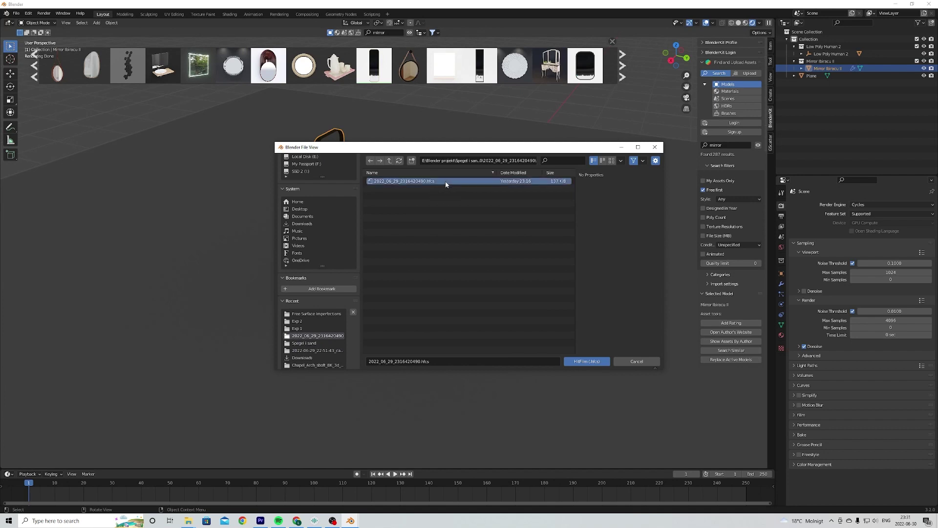
click(586, 361)
scroll(410, 318, up, 3)
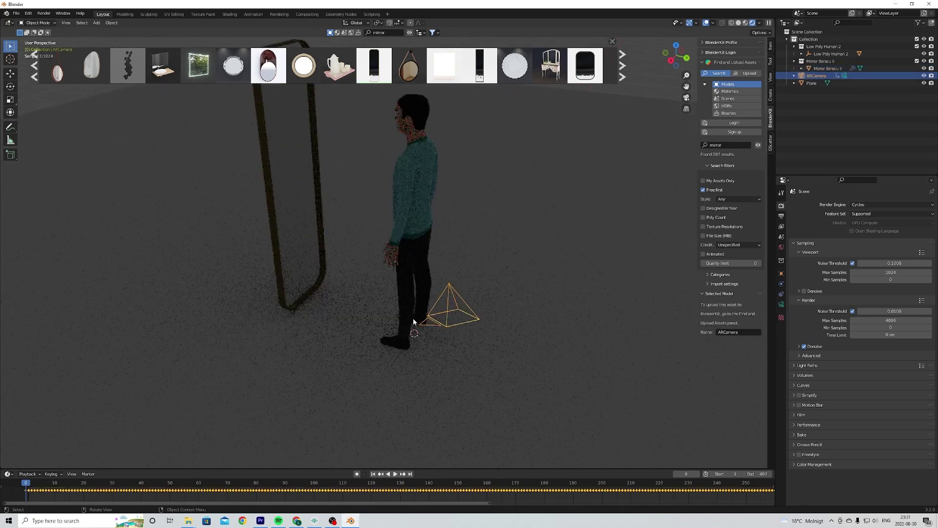
scroll(414, 321, down, 1)
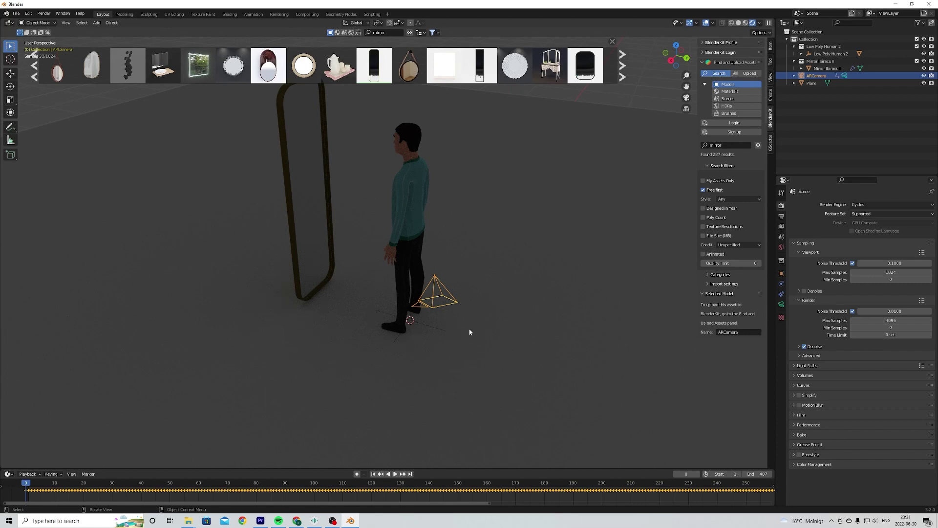
scroll(436, 338, down, 2)
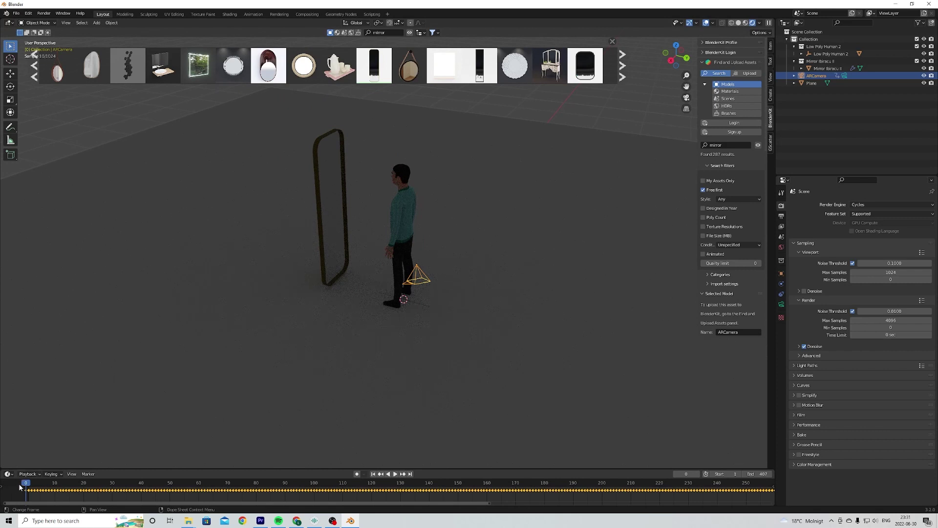
Play back the imported ARCamera animation and inspect the camera's path around the figure and mirror
key(space)
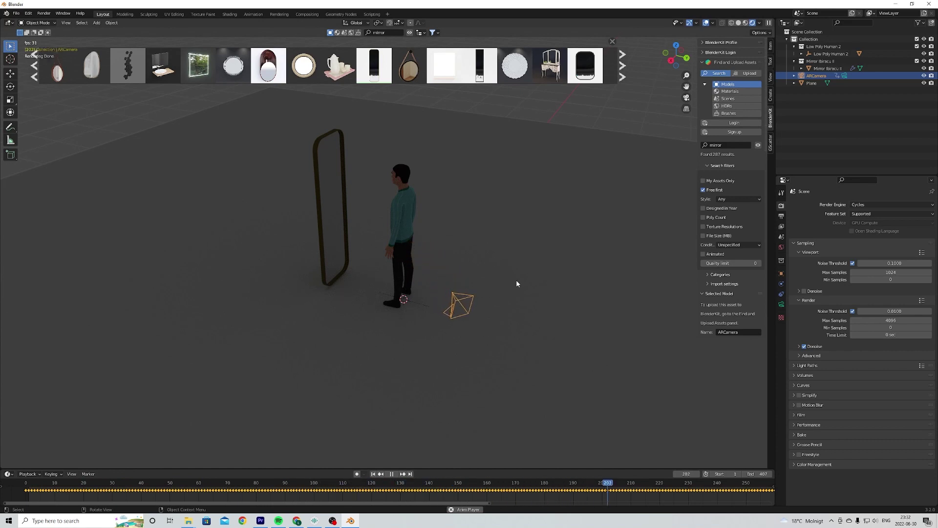
key(space)
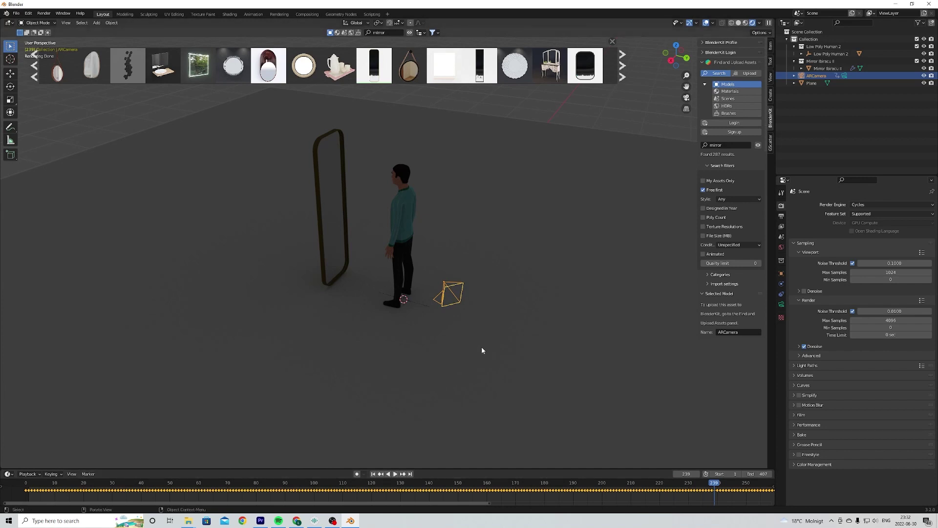
middle_drag(415, 337, 360, 325)
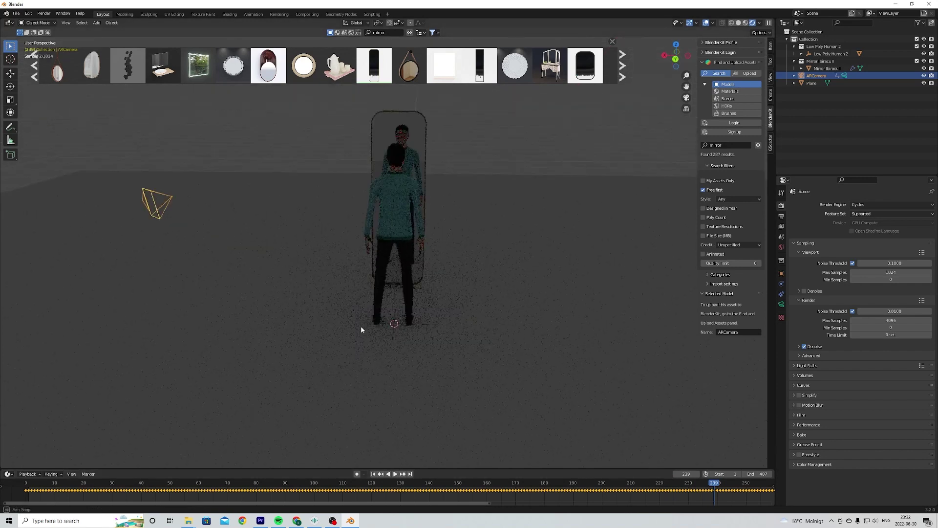
middle_drag(172, 255, 284, 282)
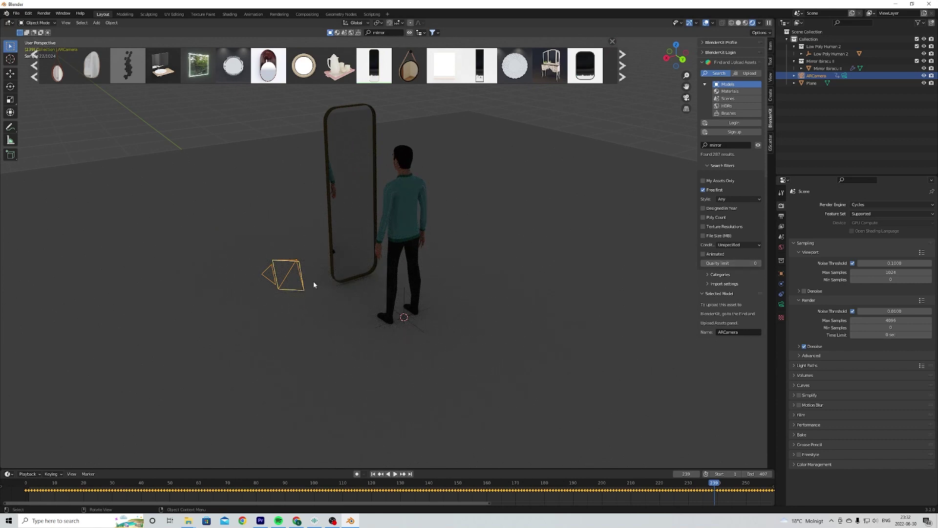
Set ARCamera as the scene's active camera and look through it
click(781, 238)
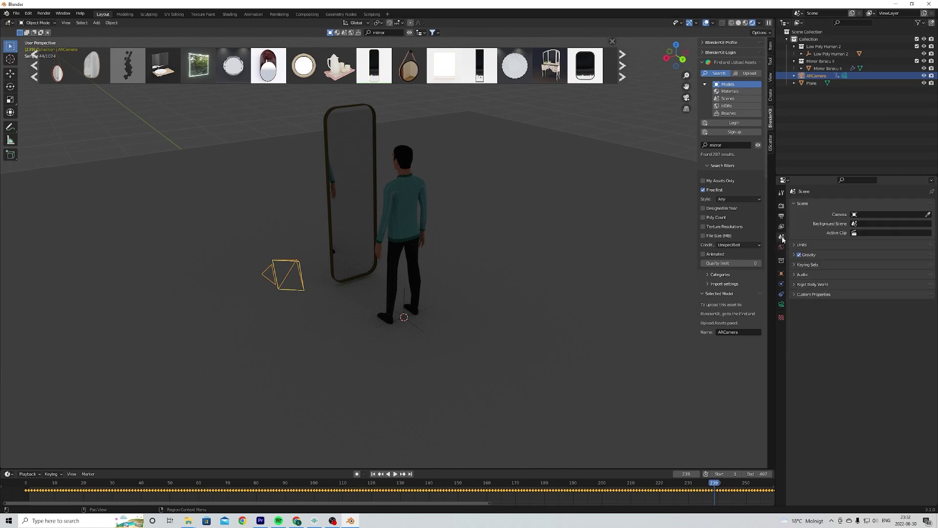
click(875, 216)
click(864, 225)
key(KP_0)
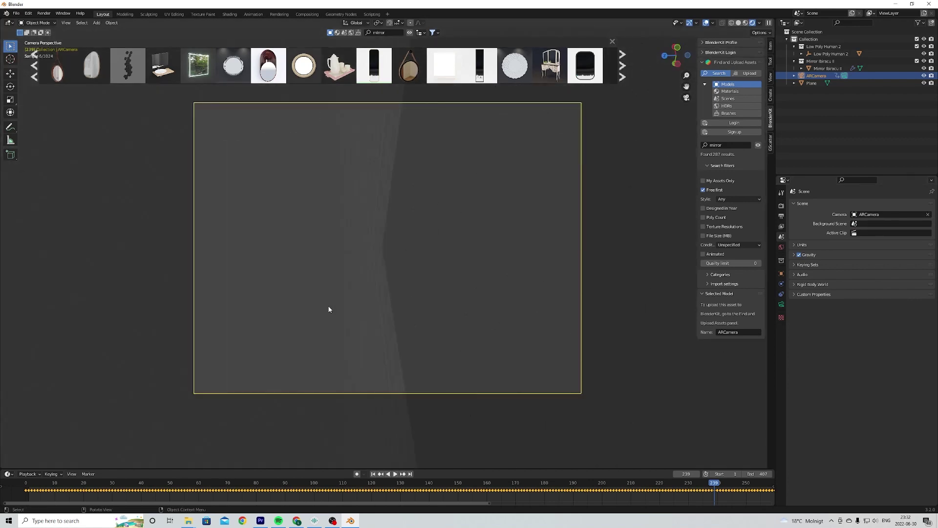
Play the tracked shot from the start of the timeline through the camera view
drag(314, 486, 29, 501)
key(space)
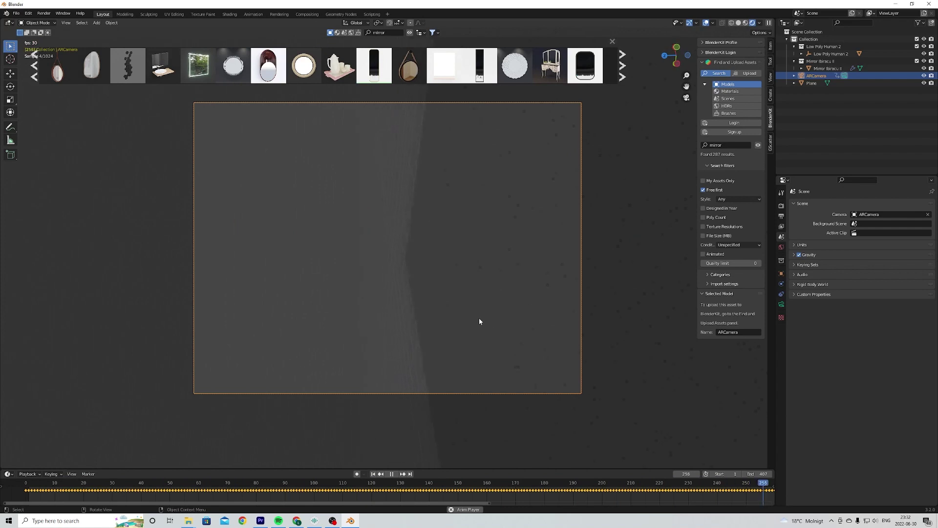
key(space)
Try to rotate ARCamera directly around the global Z axis
scroll(471, 318, down, 2)
middle_drag(464, 319, 448, 323)
middle_drag(367, 312, 492, 291)
middle_drag(369, 307, 444, 313)
middle_drag(505, 326, 534, 329)
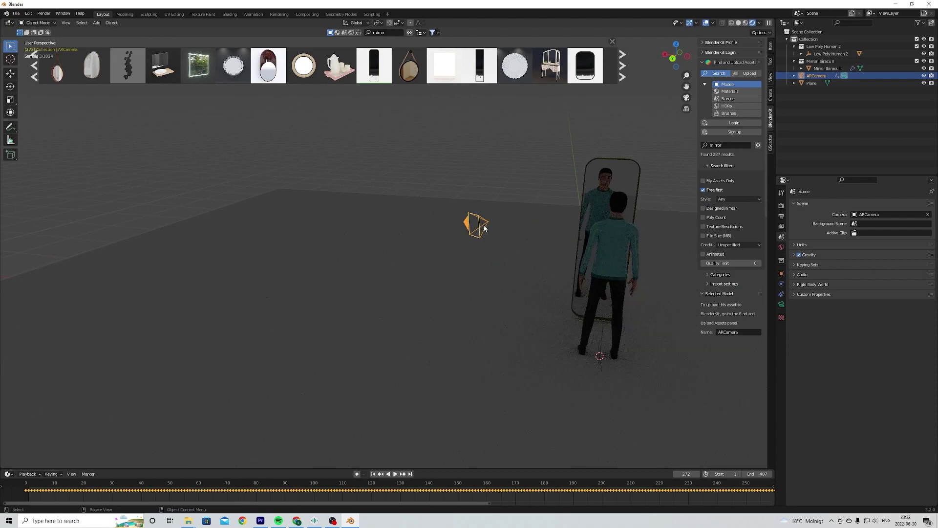
click(473, 236)
key(r)
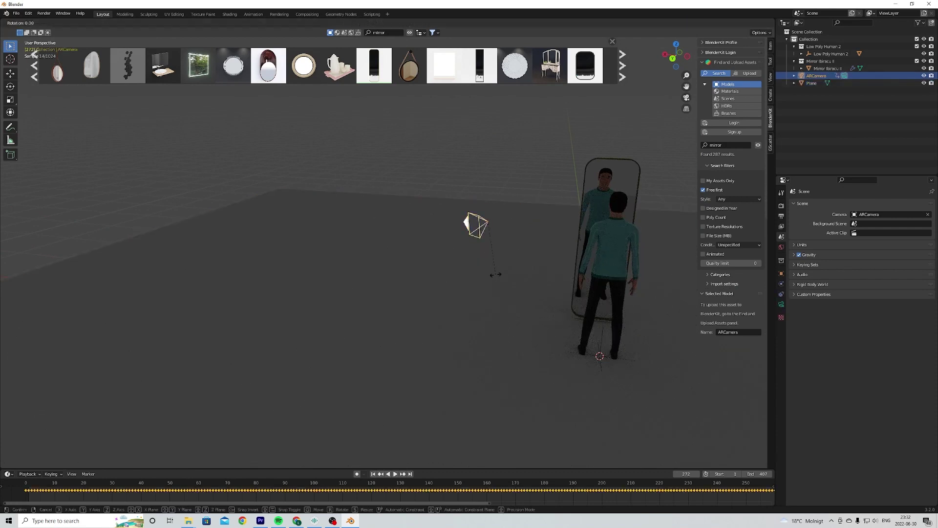
key(z)
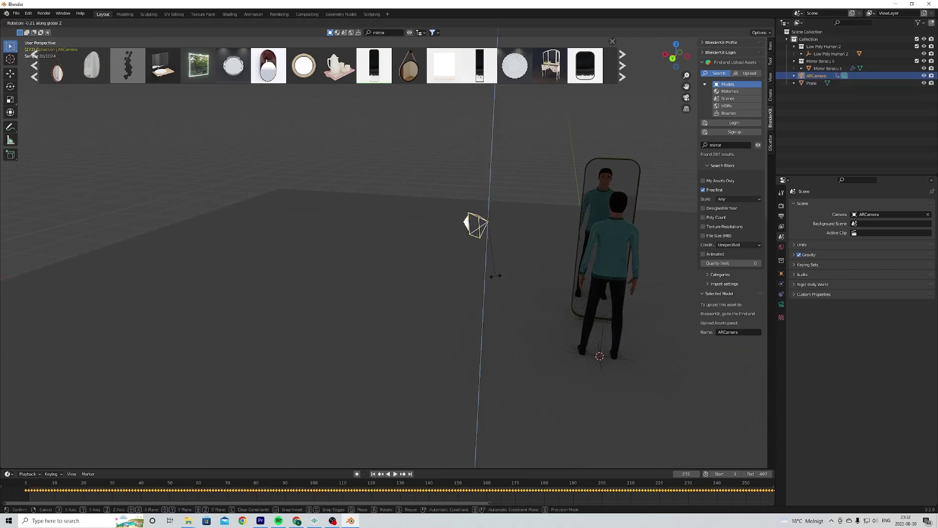
click(464, 142)
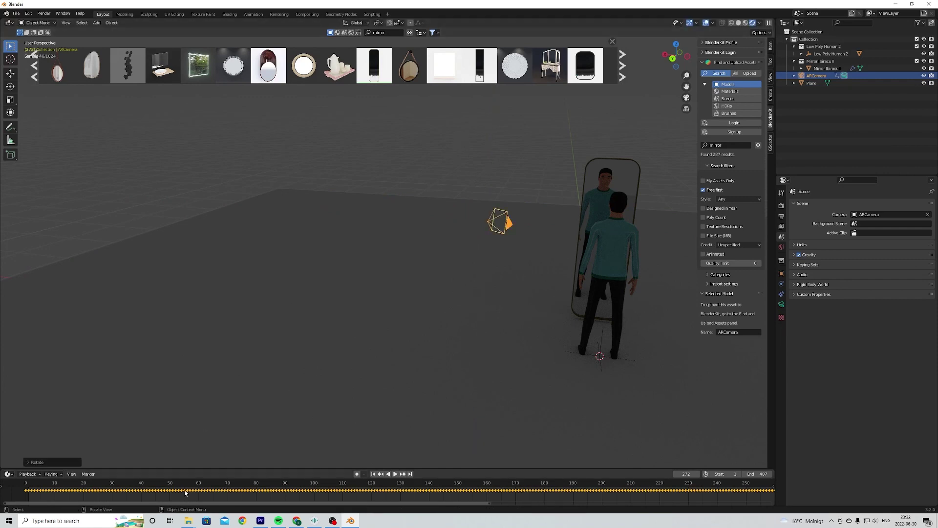
Check ARCamera's orientation at several frames along the timeline
click(35, 489)
key(space)
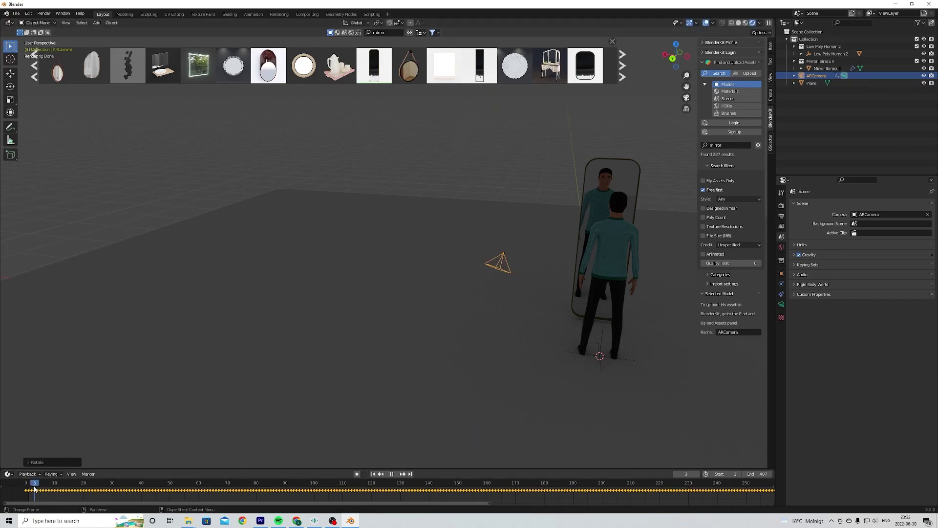
click(568, 499)
click(286, 496)
click(180, 496)
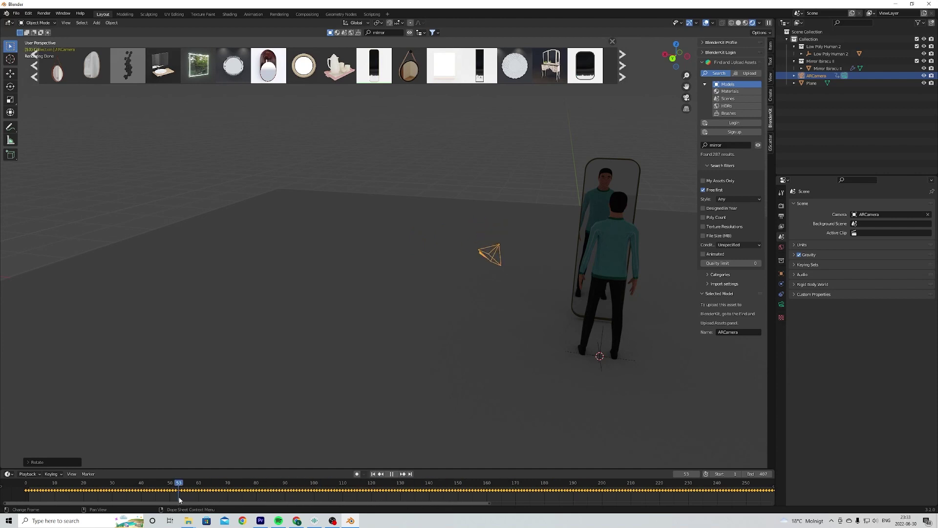
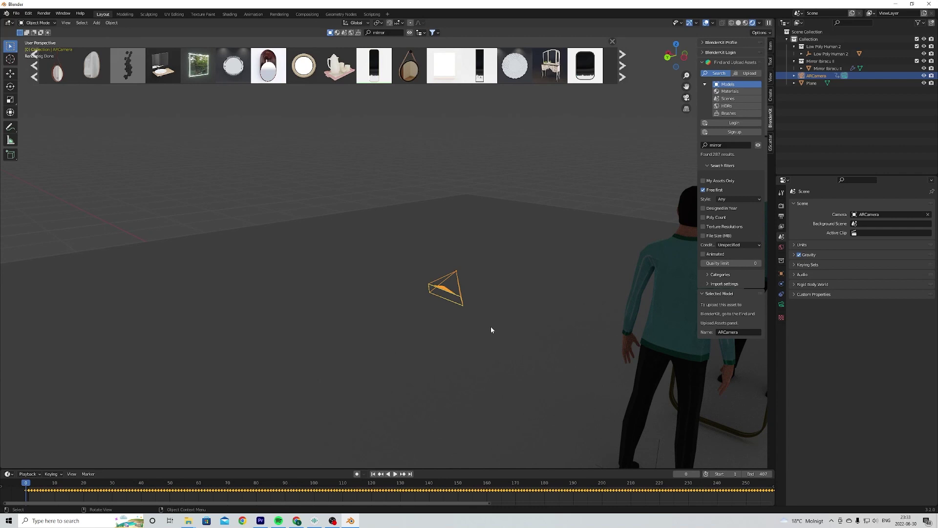
Place the 3D cursor at ARCamera's tip on frame 0 and add a Plain Axes empty there
scroll(475, 300, down, 2)
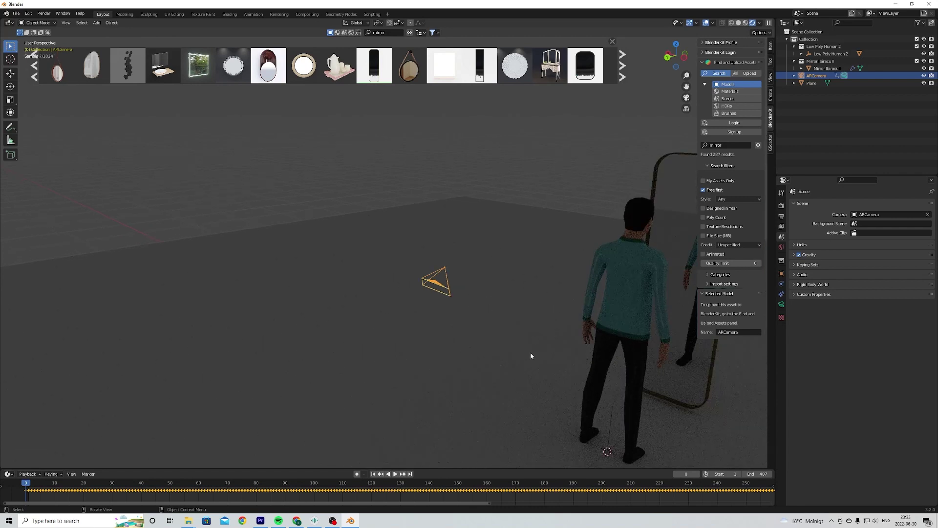
scroll(530, 356, up, 4)
middle_drag(547, 345, 457, 354)
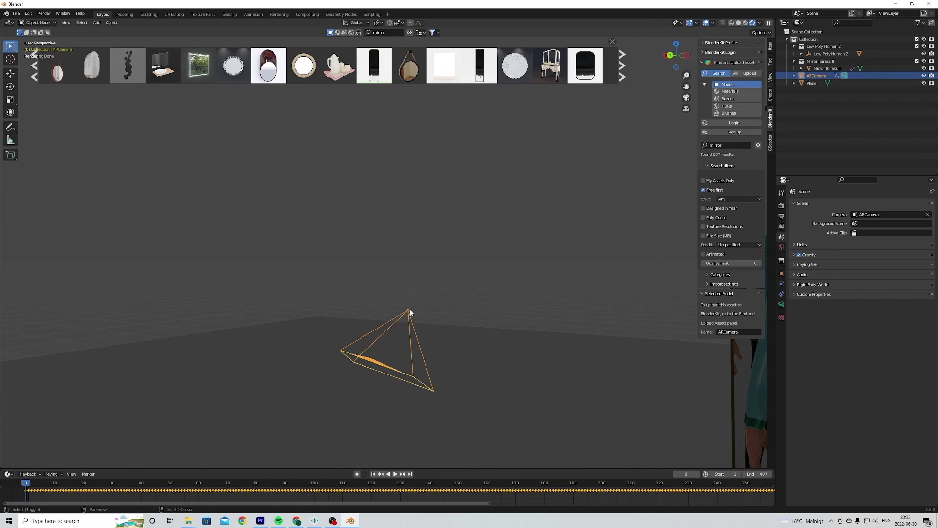
middle_drag(412, 314, 418, 336)
key(shift+a)
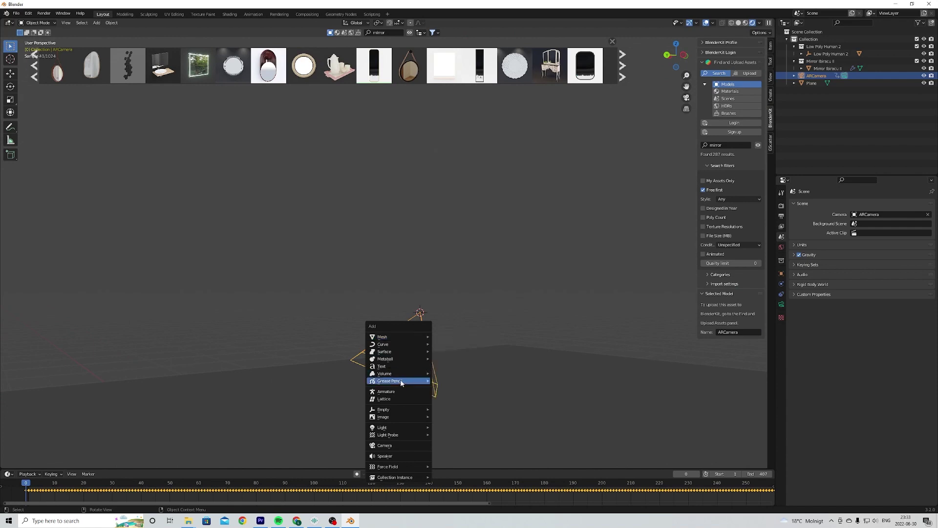
mouse_move(396, 409)
click(447, 410)
middle_drag(454, 392, 376, 305)
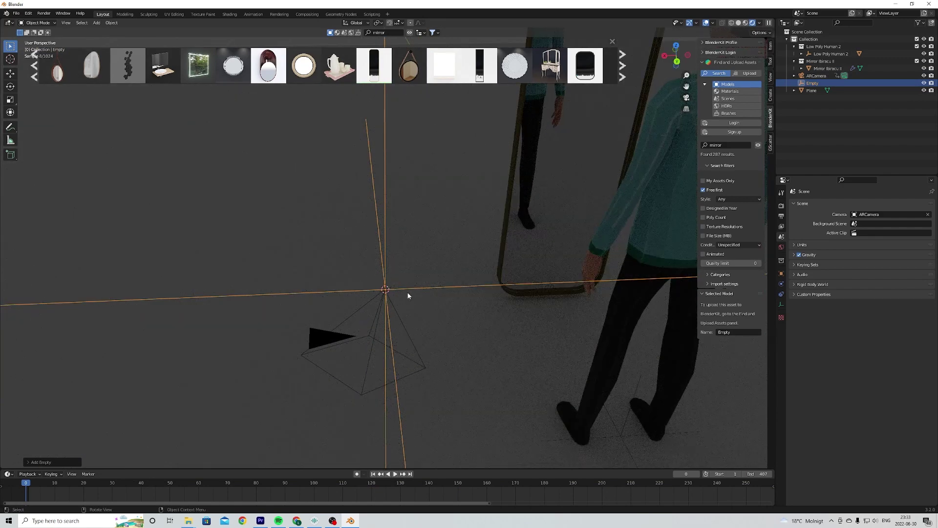
middle_drag(396, 302, 373, 346)
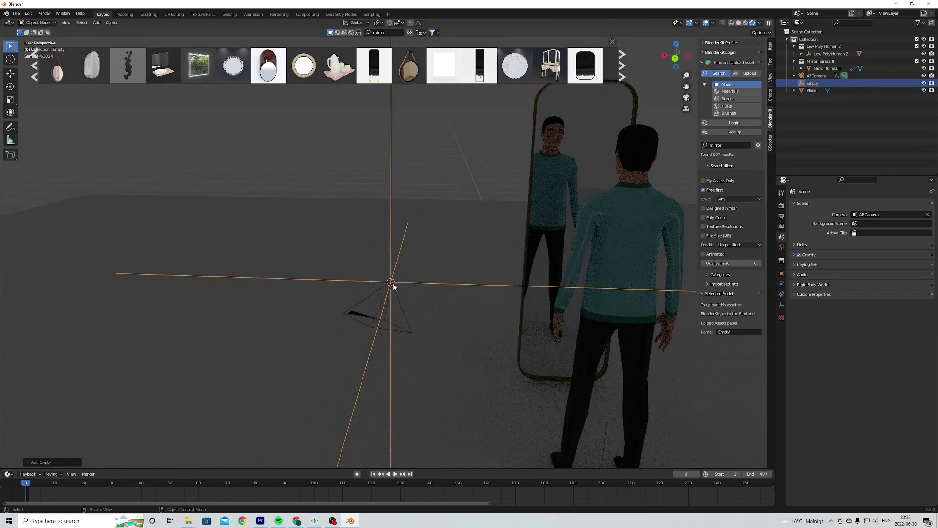
Parent ARCamera to the empty with the Object option and test that the empty carries the camera
click(353, 313)
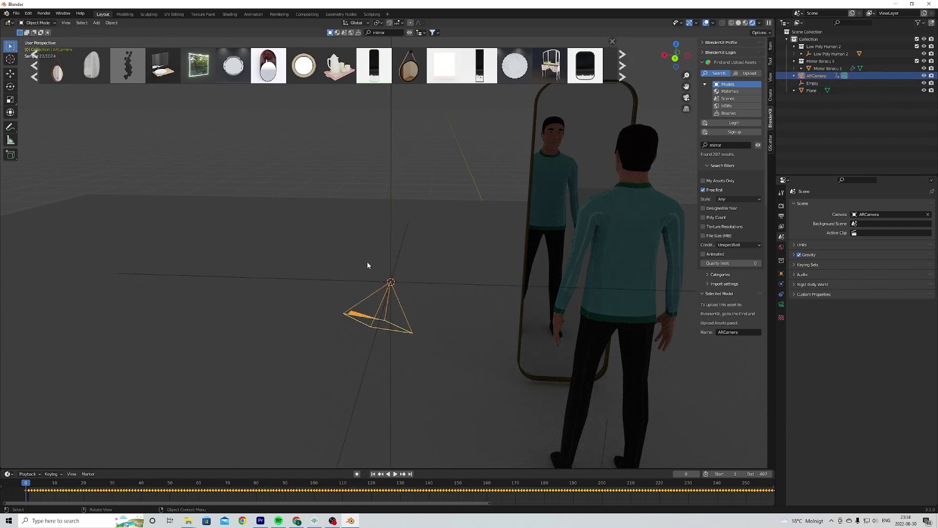
shift+click(391, 275)
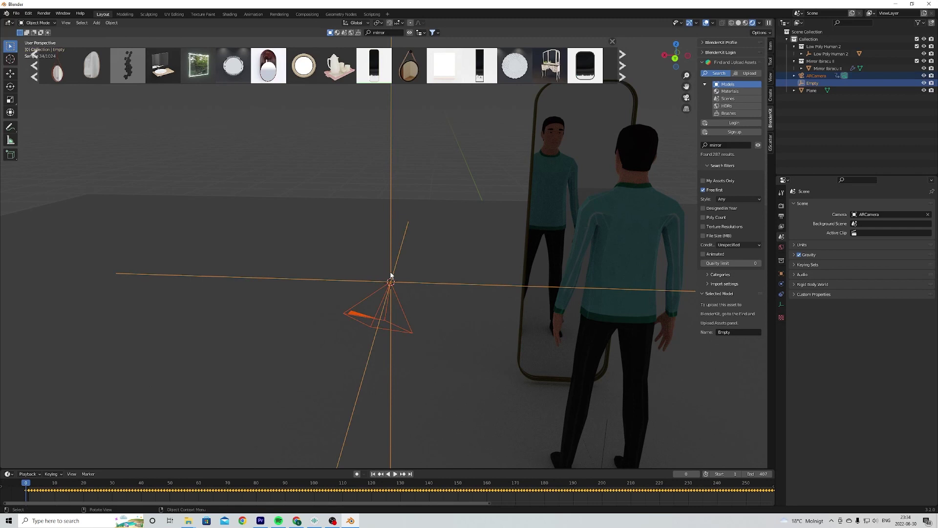
key(ctrl+p)
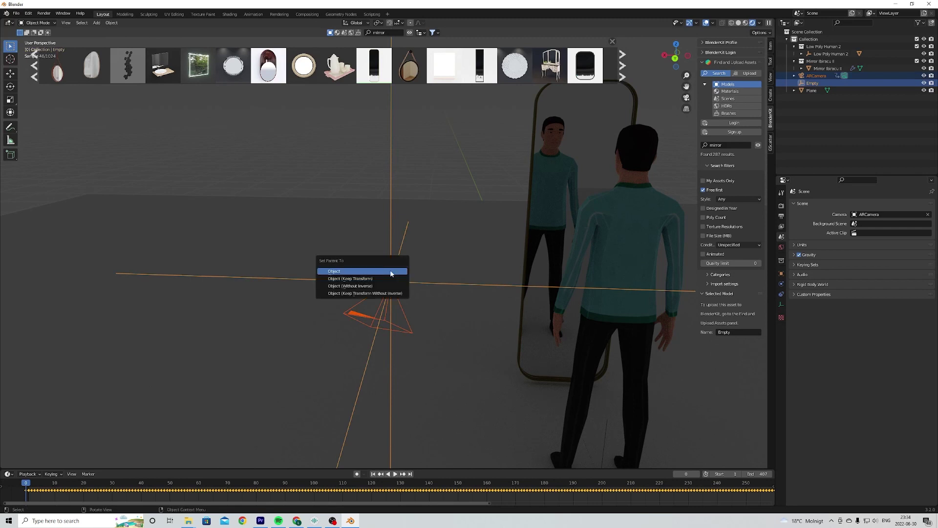
click(343, 273)
middle_drag(371, 286, 406, 307)
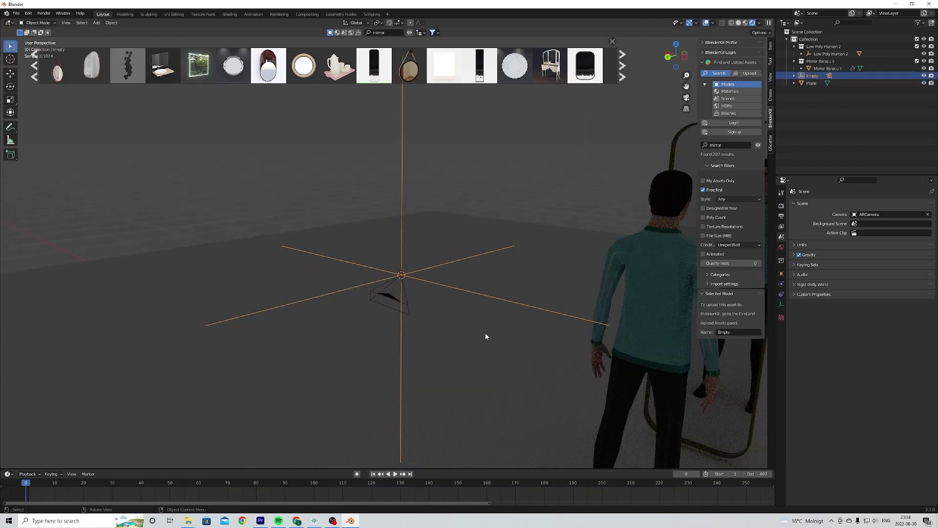
key(g)
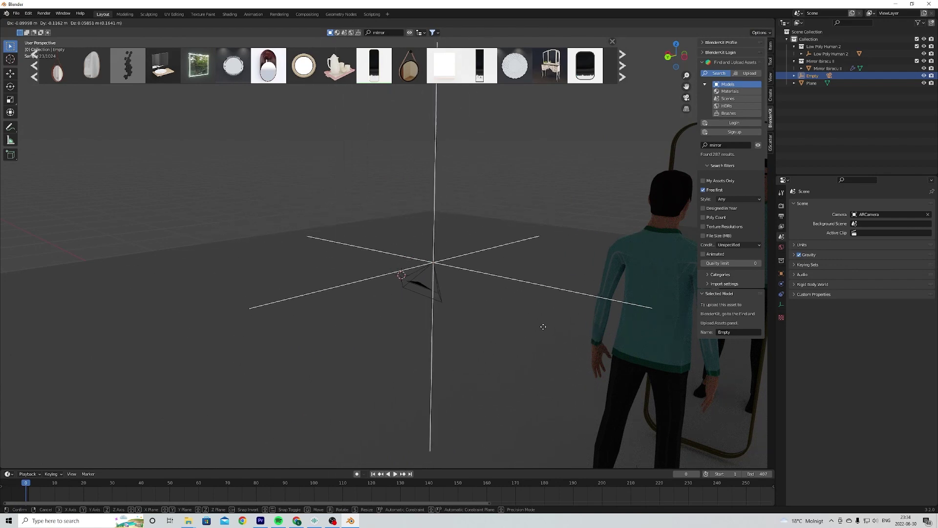
click(526, 333)
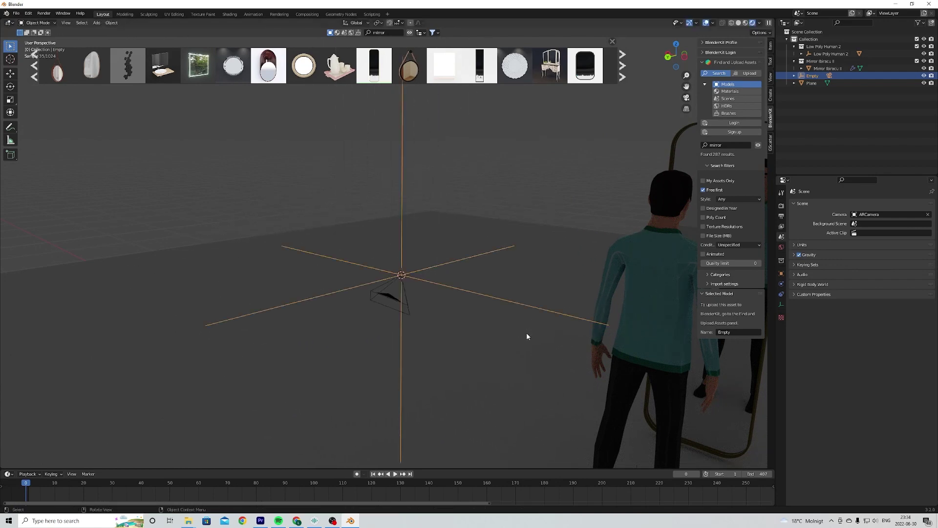
Move the empty with its camera over the standing figure in the top view
middle_drag(474, 352, 429, 360)
scroll(430, 360, up, 3)
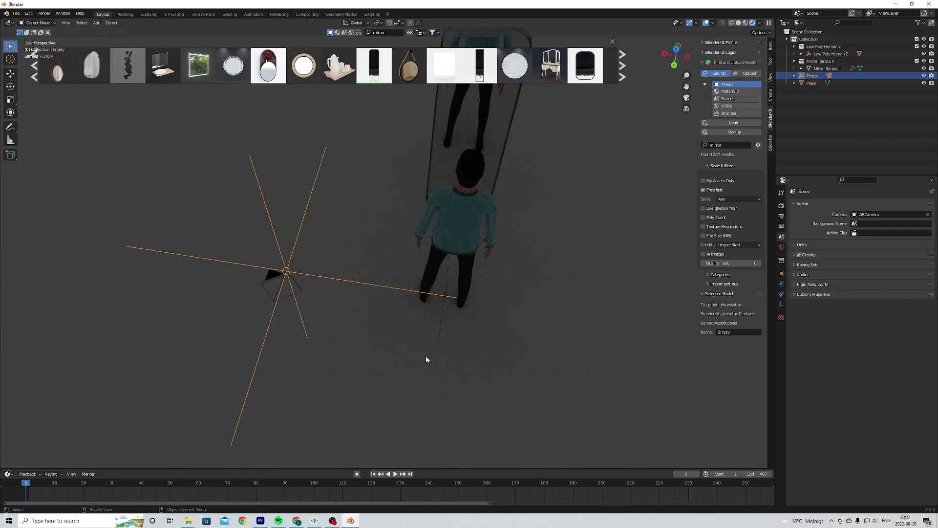
key(KP_7)
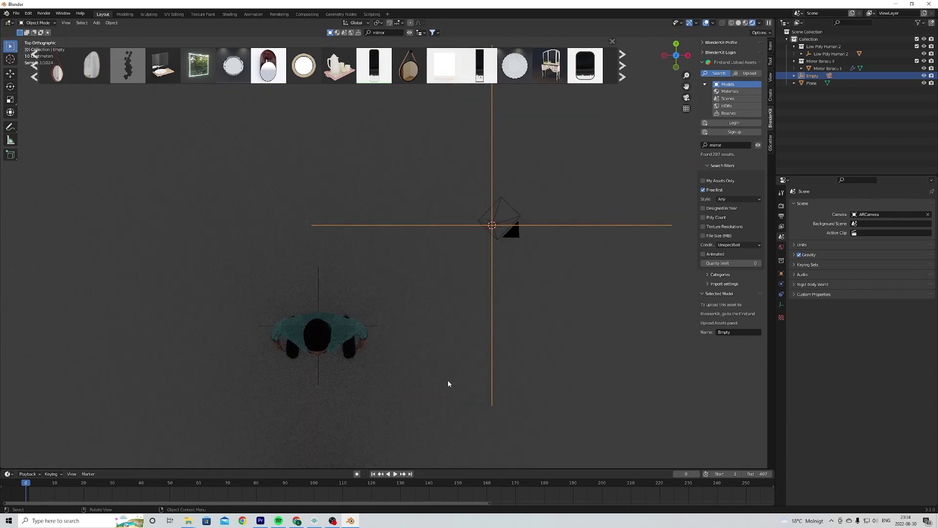
scroll(444, 268, down, 3)
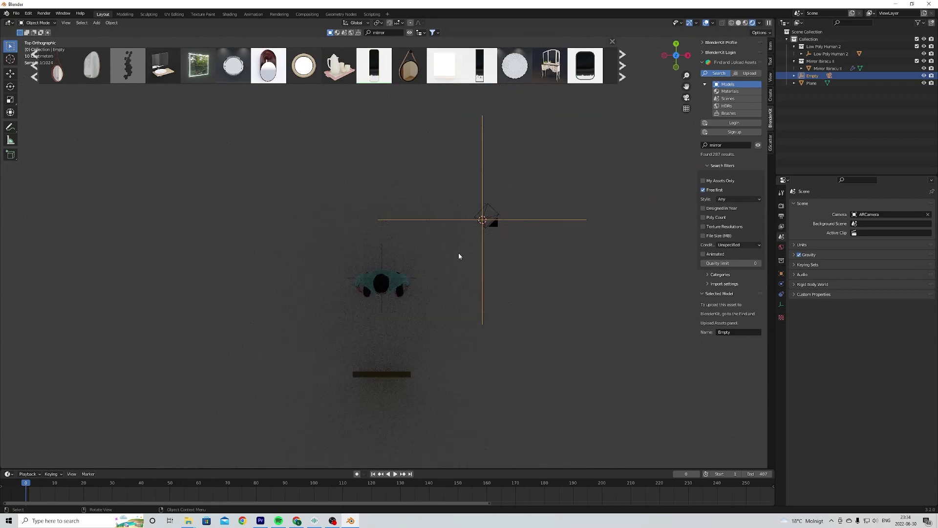
key(g)
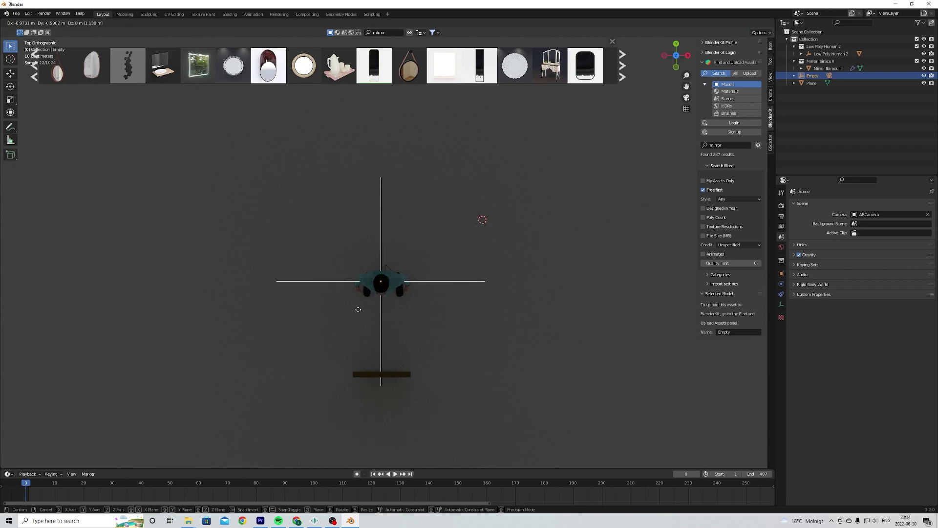
click(358, 310)
Raise the empty along the Z axis to the top of the figure's head in the right side view
middle_drag(397, 325, 386, 255)
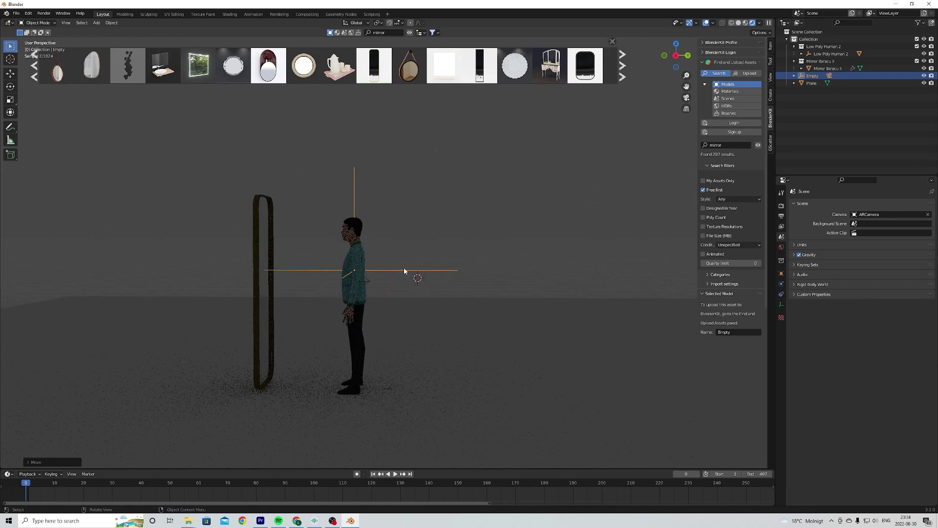
key(KP_1)
key(KP_3)
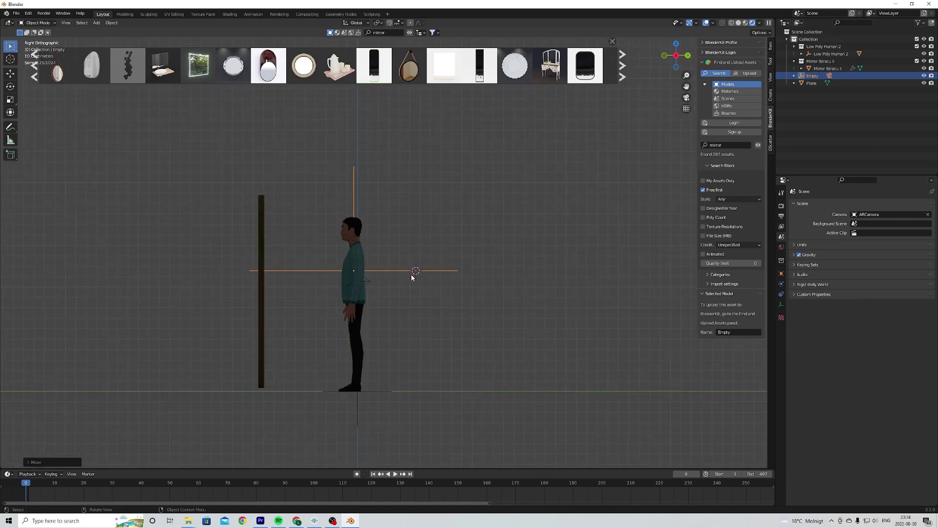
key(g)
key(z)
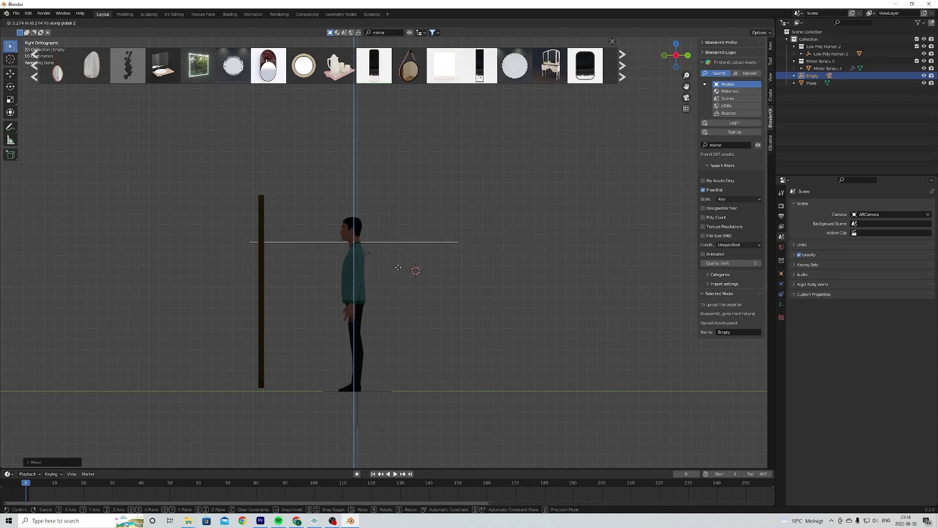
click(419, 247)
mouse_move(420, 246)
middle_down()
mouse_move(413, 323)
mouse_move(420, 247)
mouse_move(412, 261)
middle_up()
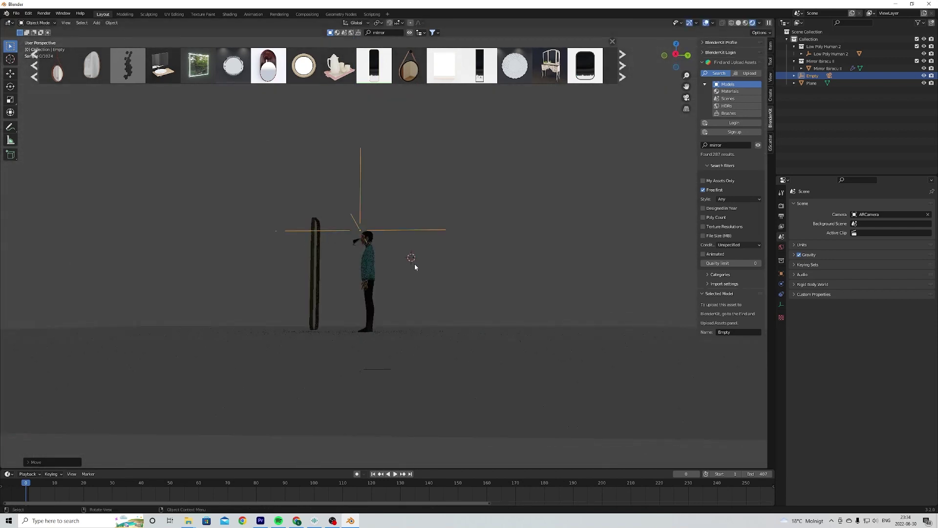
scroll(413, 262, up, 3)
scroll(413, 272, down, 2)
Delete the human reference figure standing in front of the mirror
click(382, 293)
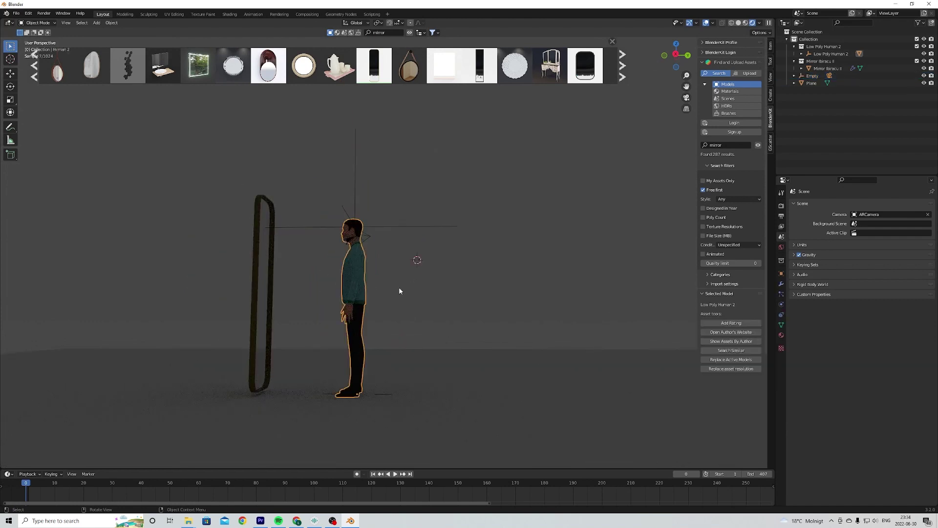
key(x)
click(423, 299)
middle_drag(423, 299, 348, 228)
At frame 94, rotate the empty about 135 degrees around the global Z axis so its camera faces the mirror
click(340, 209)
middle_drag(385, 263, 335, 249)
scroll(453, 283, up, 5)
middle_drag(457, 268, 464, 263)
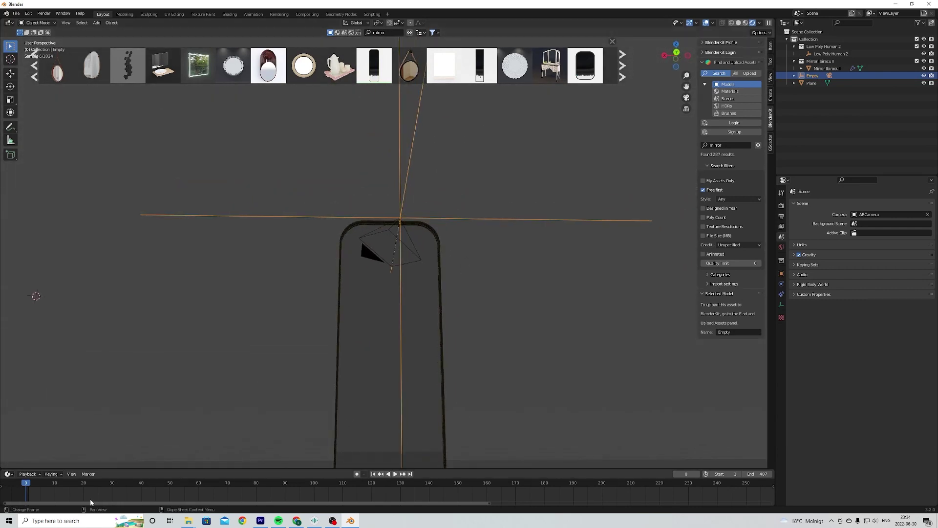
drag(35, 486, 297, 485)
middle_drag(378, 335, 368, 368)
scroll(370, 368, up, 3)
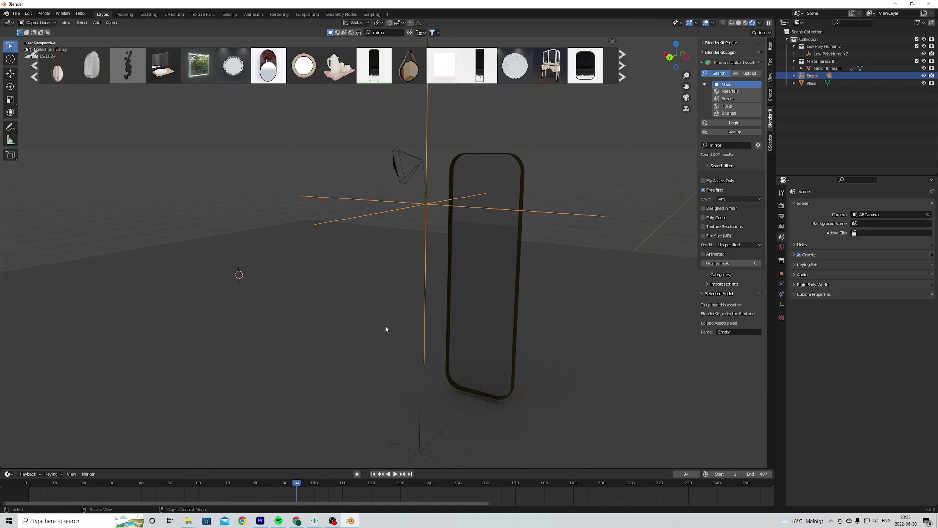
key(KP_0)
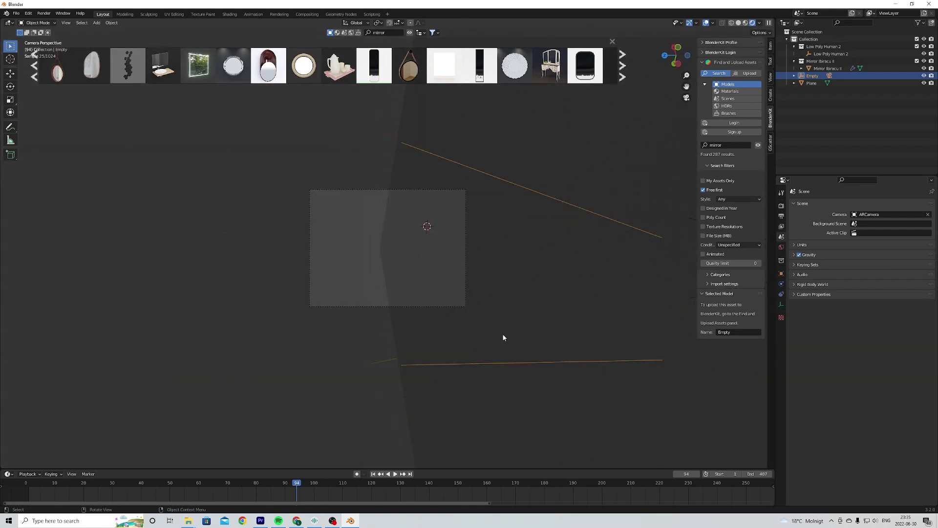
key(r)
key(x)
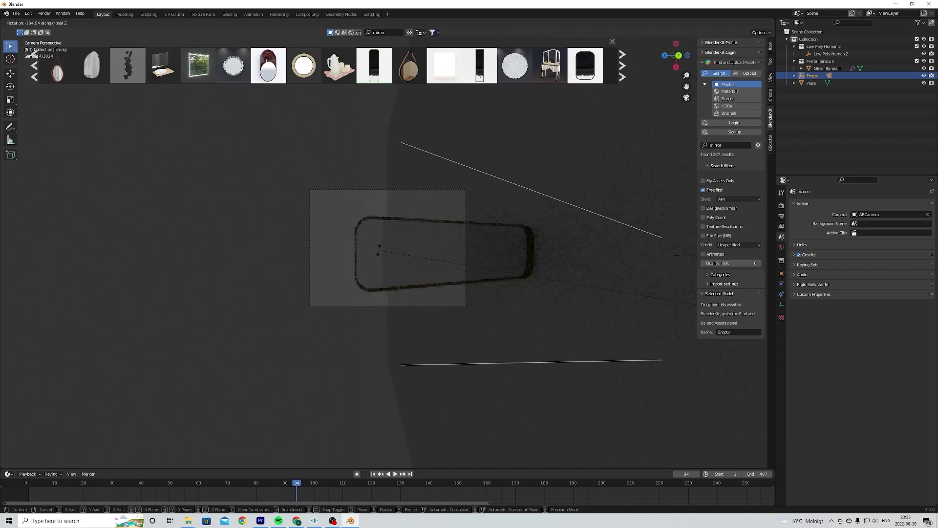
click(378, 250)
Lower the empty about 0.48 m along the Z axis and check the mirror's framing through the camera
key(g)
key(z)
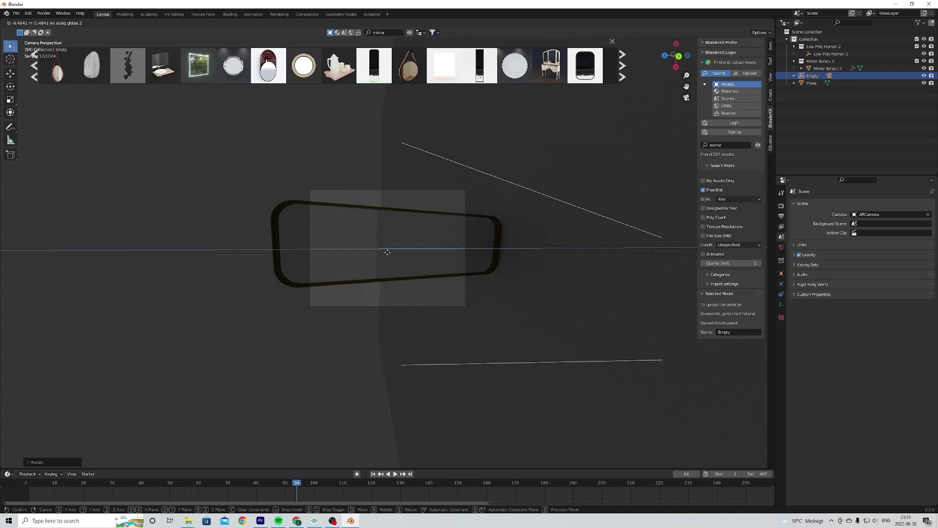
click(387, 252)
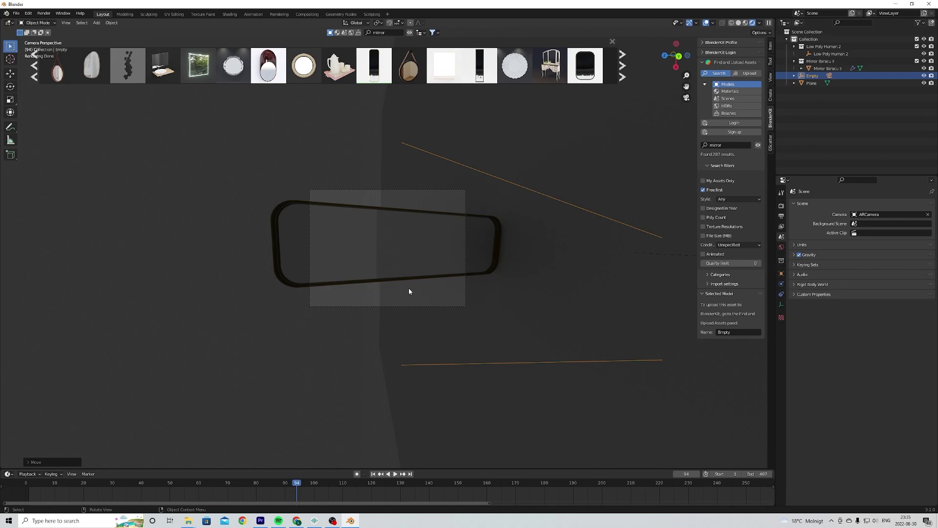
scroll(405, 347, up, 3)
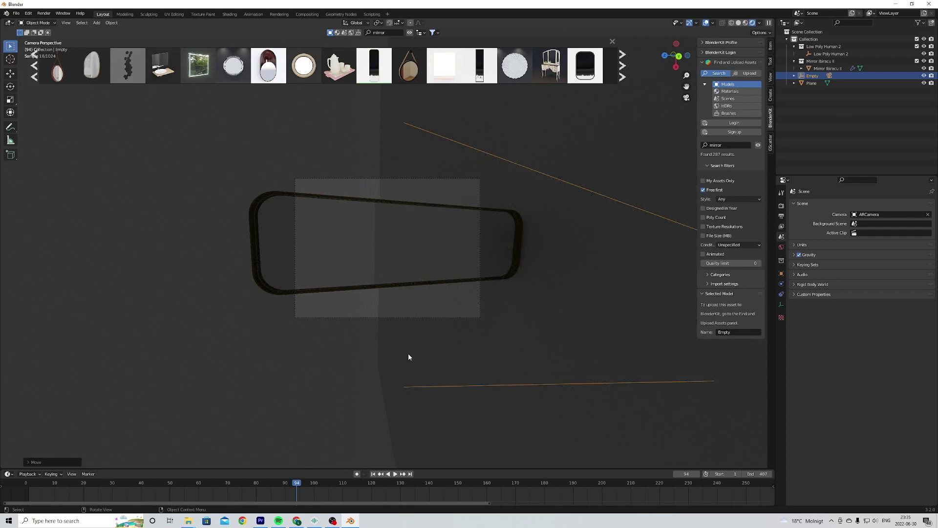
scroll(409, 356, down, 3)
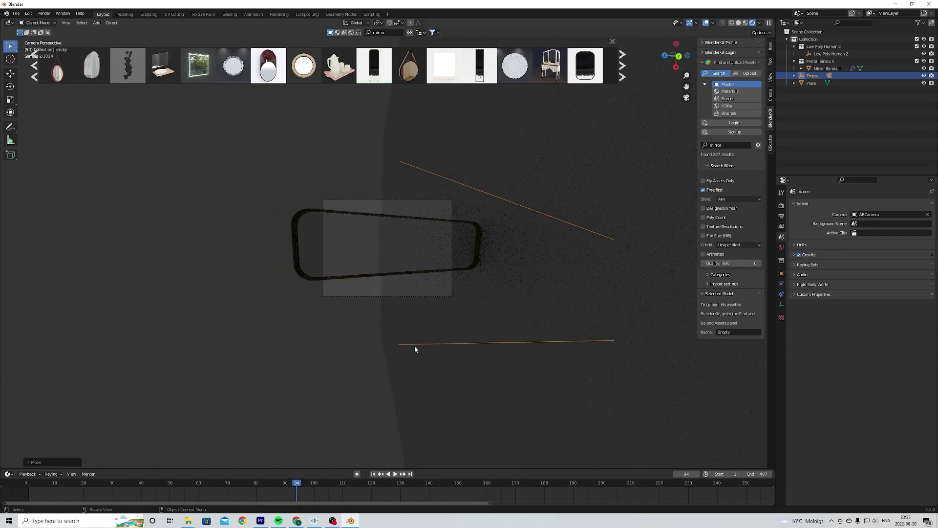
middle_drag(420, 332, 416, 339)
scroll(412, 343, down, 6)
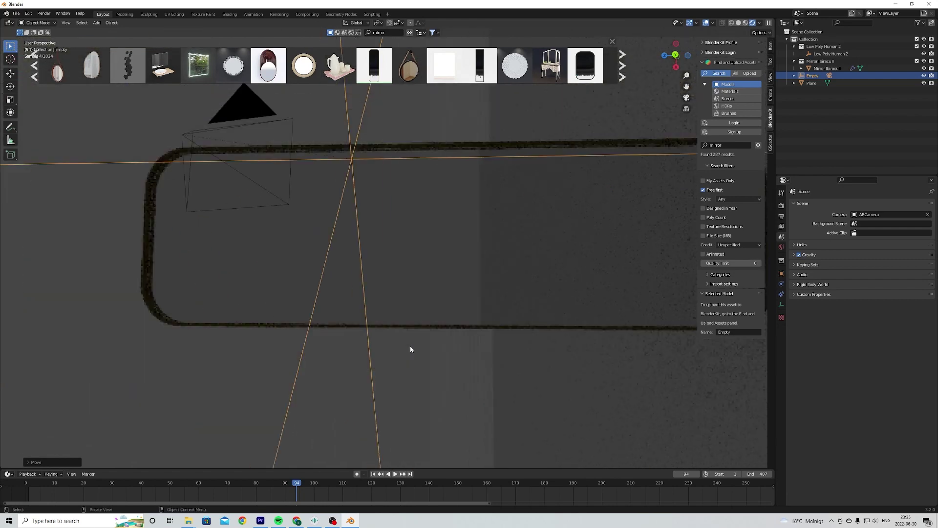
mouse_move(420, 310)
middle_down()
mouse_move(432, 266)
mouse_move(415, 272)
mouse_move(417, 292)
mouse_move(439, 325)
mouse_move(440, 346)
mouse_move(435, 291)
mouse_move(448, 295)
mouse_move(473, 277)
mouse_move(430, 322)
mouse_move(425, 288)
mouse_move(440, 294)
mouse_move(432, 331)
mouse_move(426, 312)
middle_up()
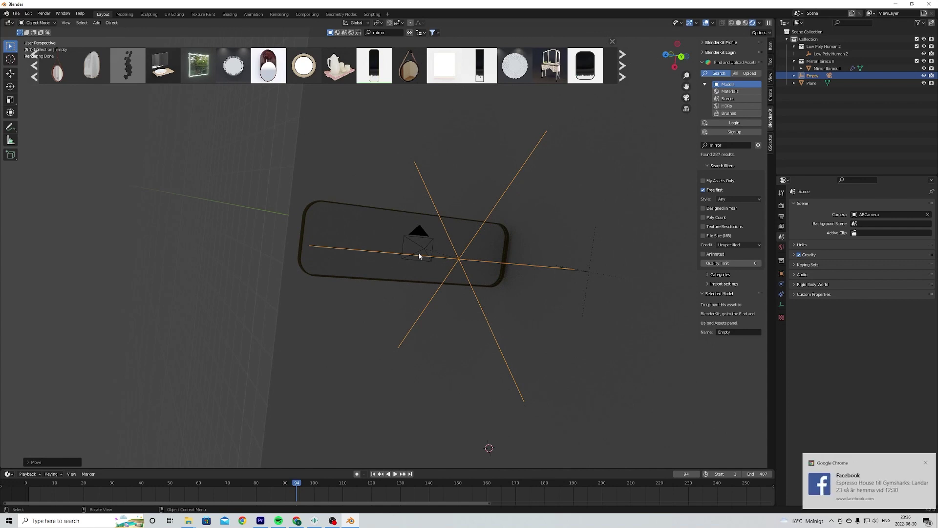
At frame 183, move the empty along the Y axis away from the mirror until the camera sits in front of it
key(KP_1)
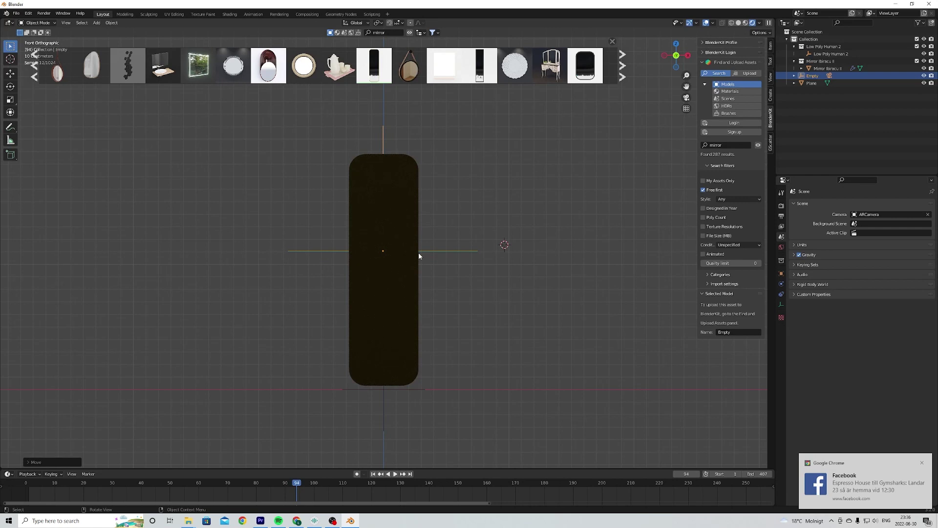
scroll(326, 322, down, 2)
middle_drag(329, 320, 439, 323)
scroll(397, 339, up, 3)
key(space)
drag(291, 481, 552, 489)
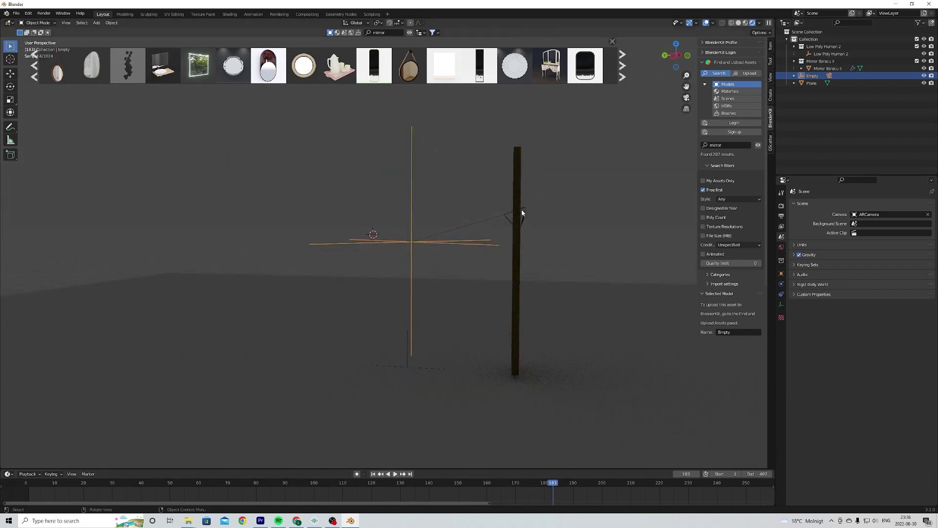
middle_drag(498, 297, 479, 342)
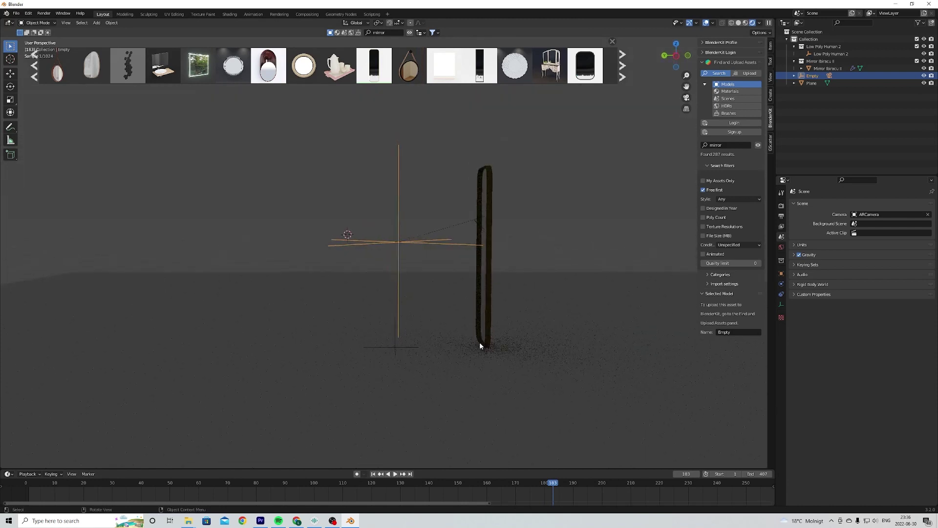
key(g)
key(x)
key(y)
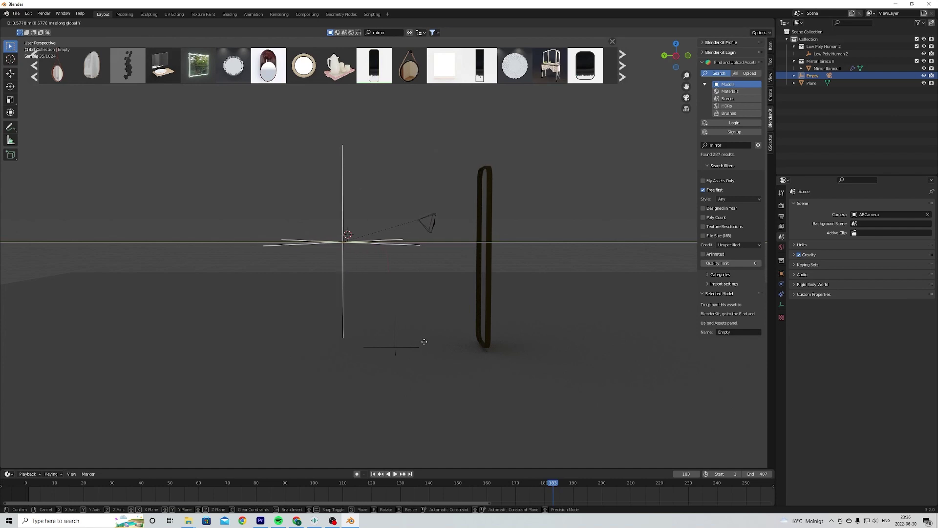
click(433, 306)
At frame 187, look through the camera and rotate the empty slightly around the Z axis to adjust the mirror's framing
key(KP_0)
scroll(418, 278, up, 3)
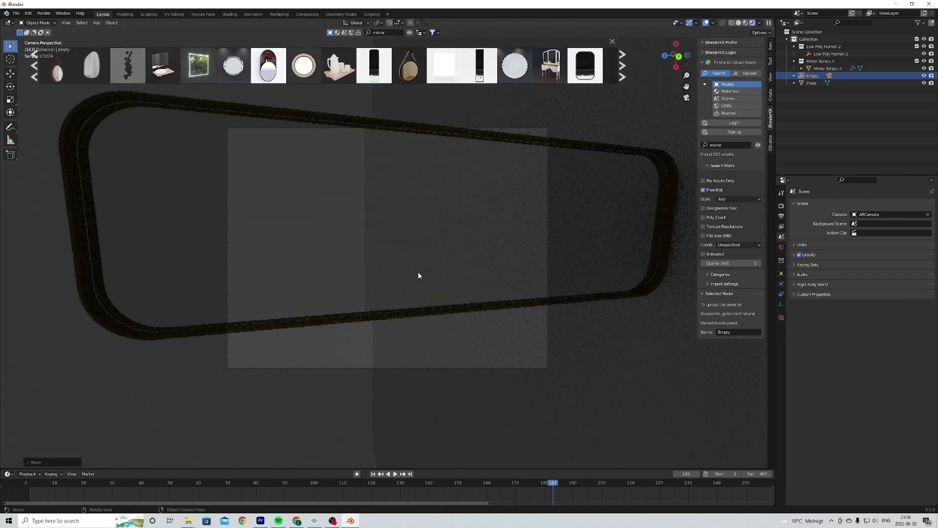
scroll(419, 278, down, 2)
key(KP_0)
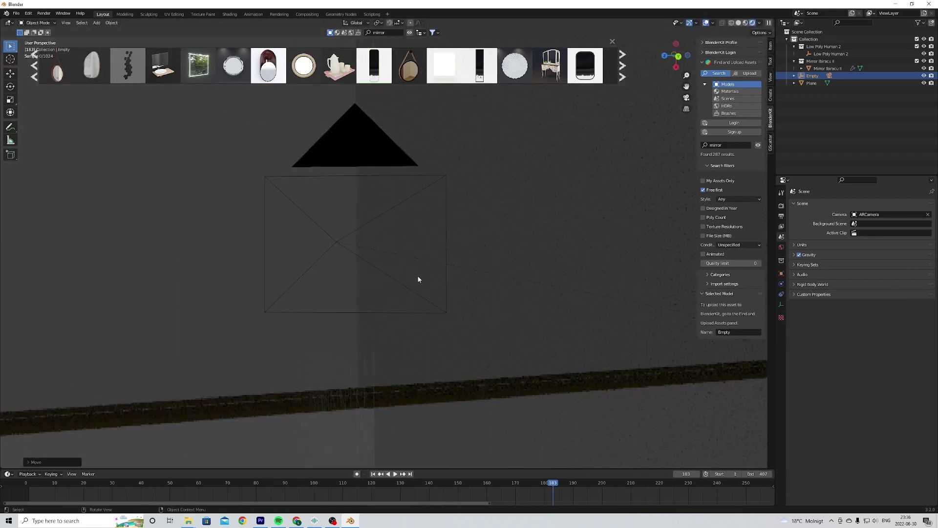
scroll(417, 277, down, 4)
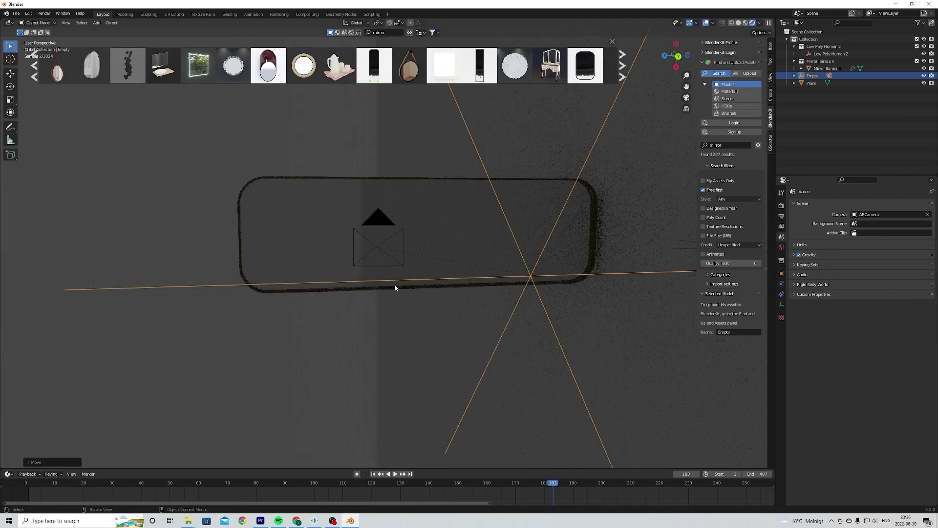
key(KP_0)
mouse_move(556, 482)
mouse_down()
mouse_move(404, 488)
mouse_move(688, 489)
mouse_move(415, 497)
mouse_move(564, 491)
mouse_up()
key(r)
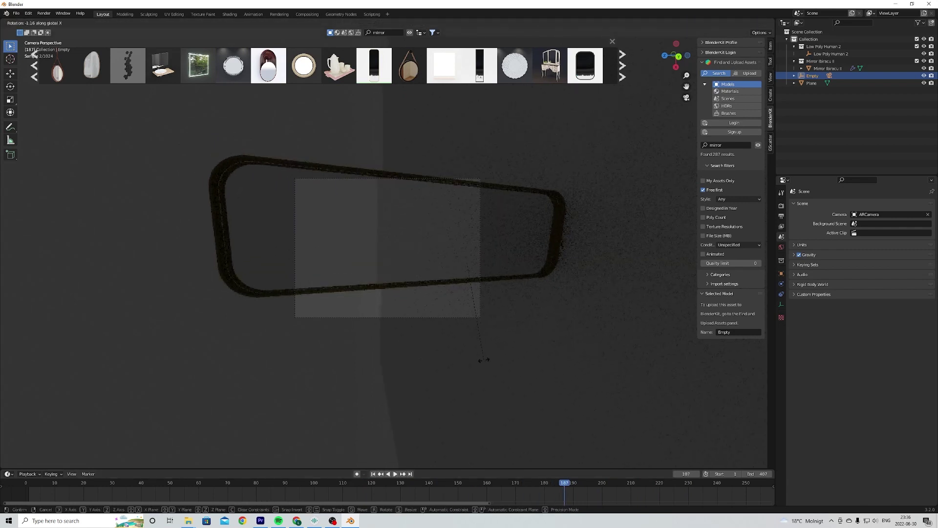
key(z)
click(477, 361)
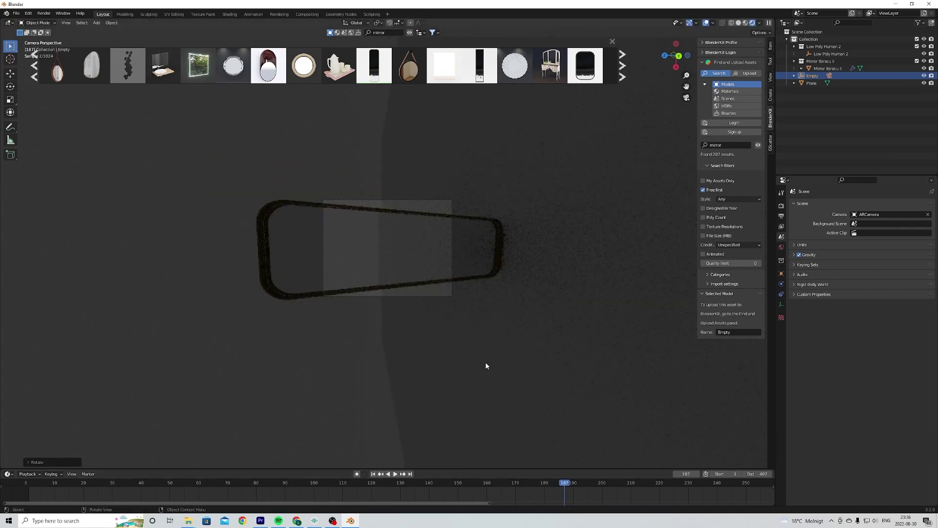
Return to the start of the animation and scrub to frame 111 to examine the camera's motion in front of the mirror
key(KP_3)
mouse_move(467, 380)
middle_down()
mouse_move(508, 350)
mouse_move(446, 360)
mouse_move(461, 376)
mouse_move(485, 380)
middle_up()
scroll(484, 374, up, 3)
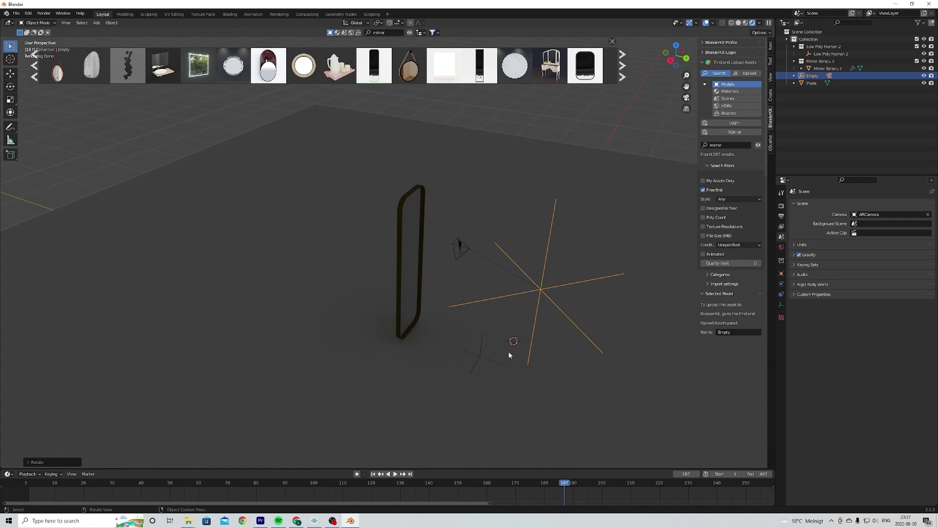
middle_drag(516, 348, 371, 351)
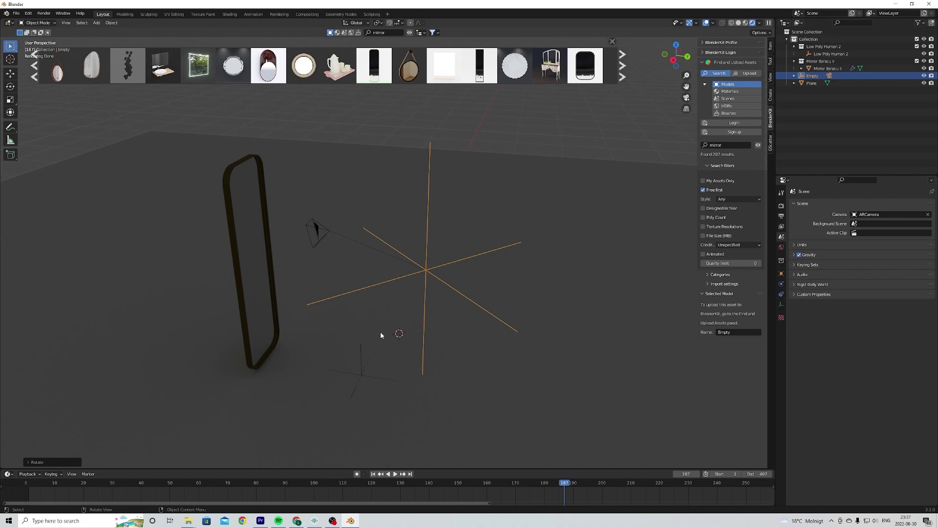
key(shift+ctrl+space)
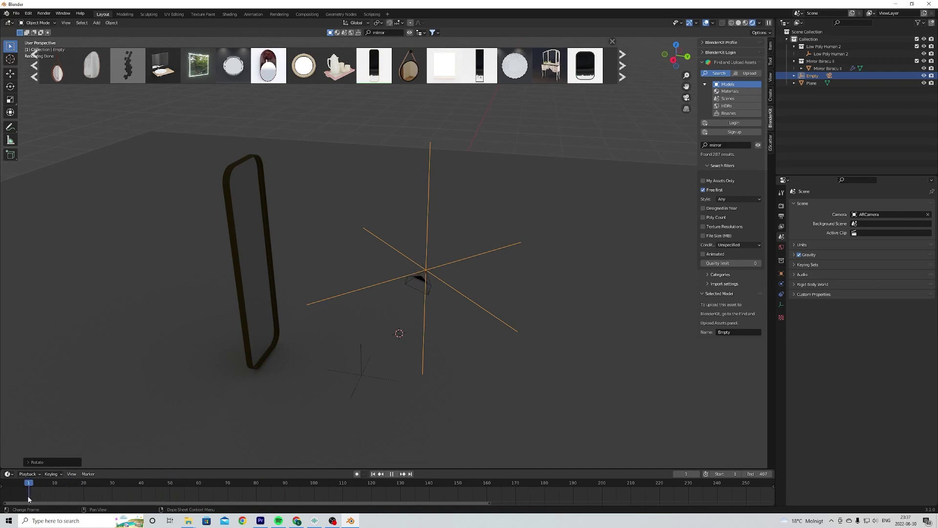
key(space)
scroll(352, 383, up, 5)
scroll(361, 381, down, 3)
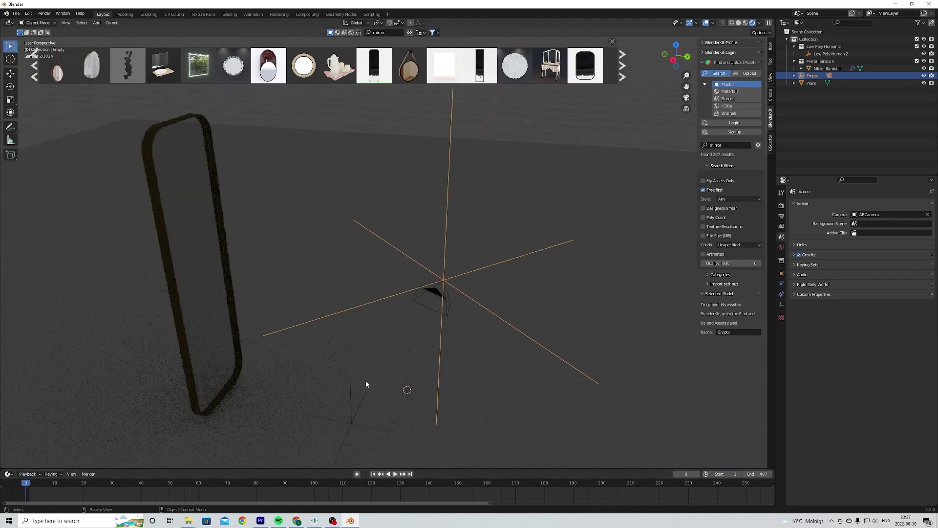
drag(28, 481, 346, 507)
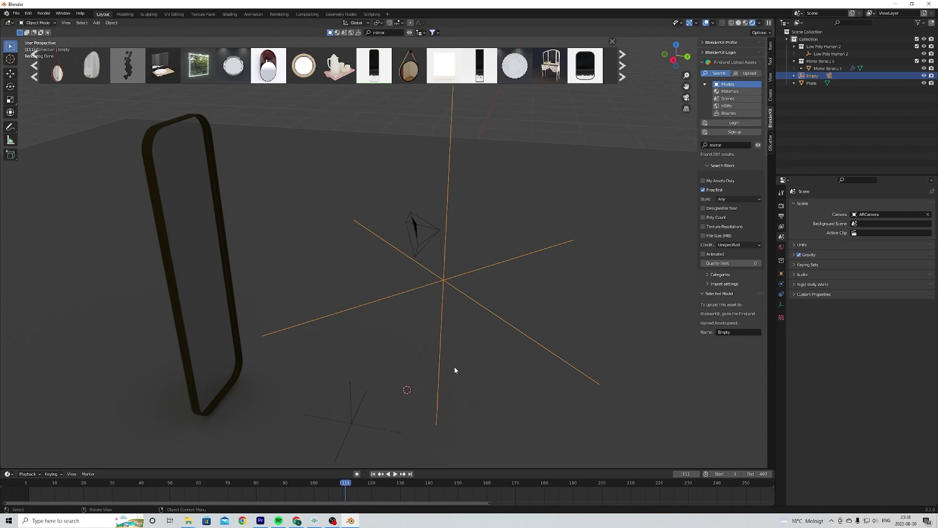
Search the BlenderKit models for iphone and place the Iphone 12 pro max blue model at the 3D cursor
click(728, 145)
key(BackSpace)
text(iphone)
key(Return)
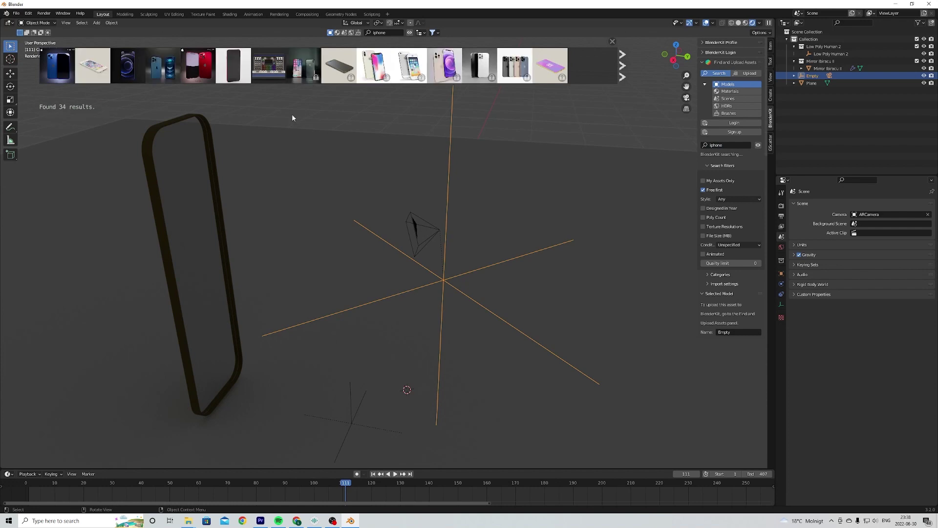
mouse_move(150, 73)
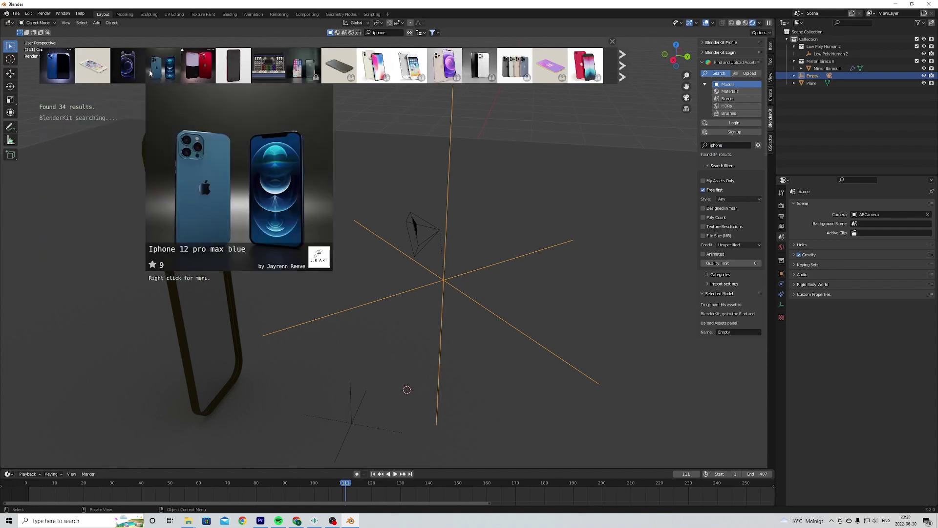
mouse_move(232, 71)
drag(158, 72, 398, 387)
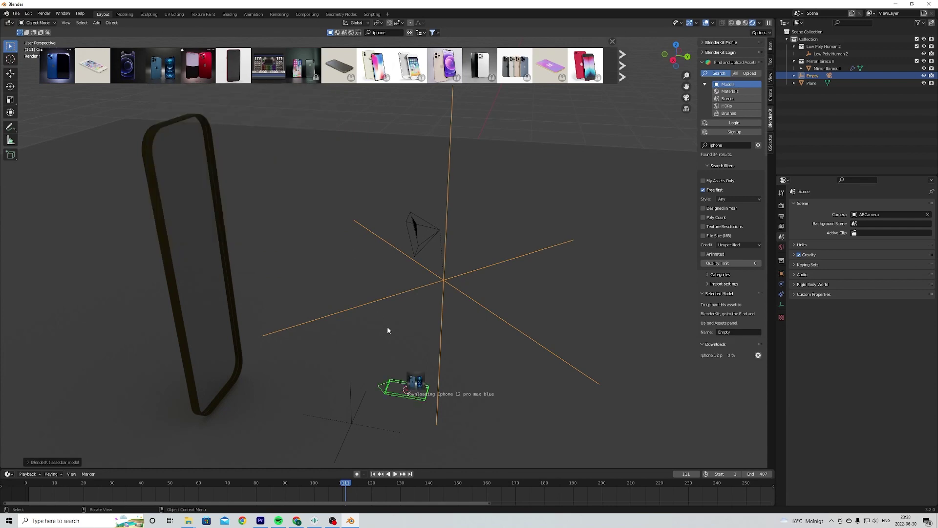
scroll(430, 361, down, 2)
scroll(434, 332, up, 4)
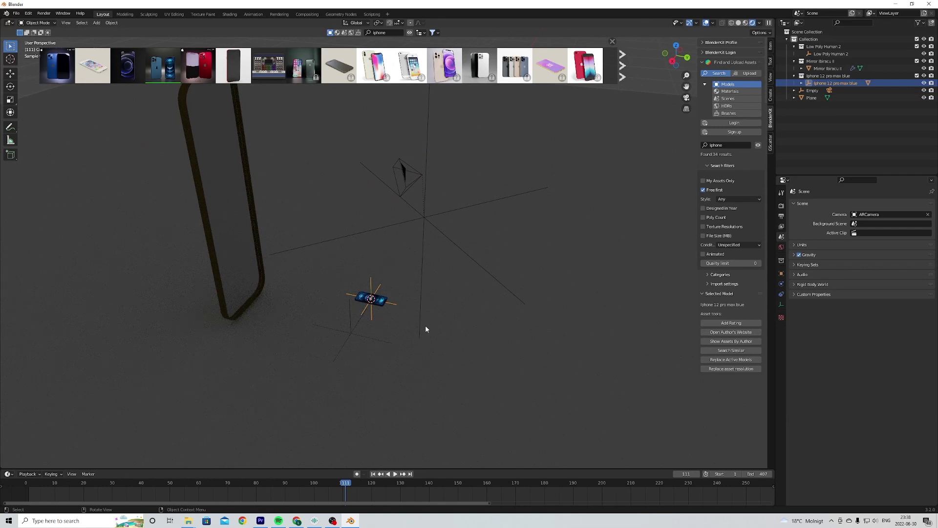
Move the phone along the X axis to the camera and raise it along Z to the camera's height
middle_drag(441, 322, 369, 292)
key(g)
key(x)
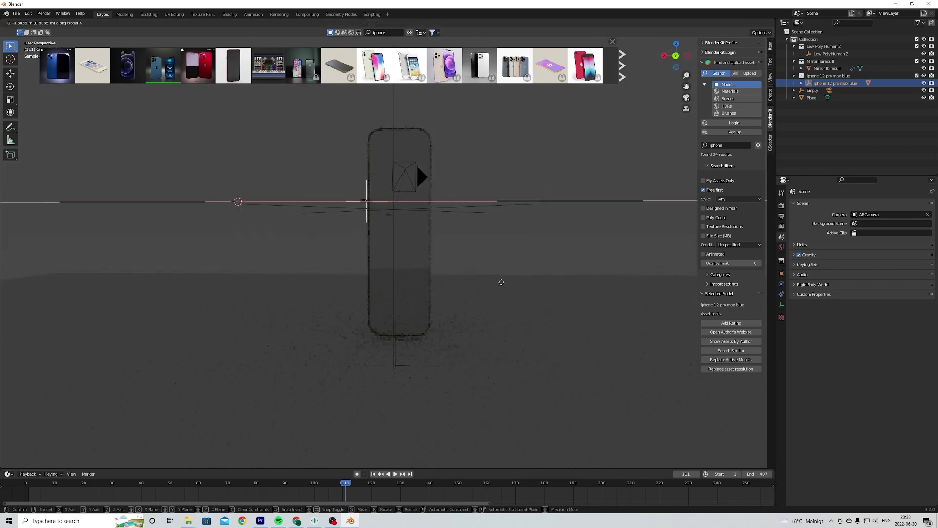
click(537, 277)
key(g)
key(x)
key(z)
click(525, 246)
Rotate the phone -90 degrees around the global X axis so it stands upright behind the camera
middle_drag(526, 247, 497, 305)
key(r)
key(x)
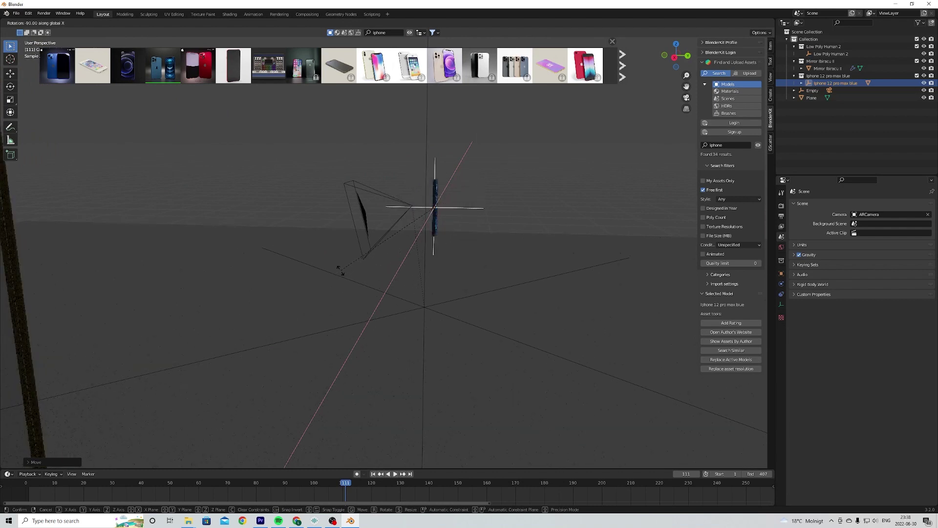
click(418, 275)
Center the phone on the tip of the camera's frustum in the top view
middle_drag(418, 275, 458, 306)
scroll(494, 270, up, 3)
scroll(458, 302, up, 2)
key(g)
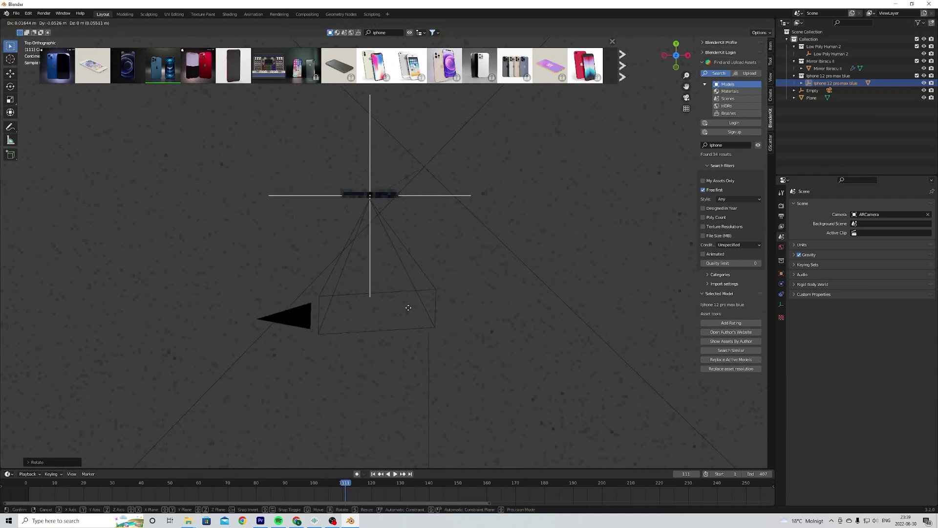
click(408, 309)
Flip the phone around the global Y axis so its lenses sit at the upper end
middle_drag(408, 309, 398, 210)
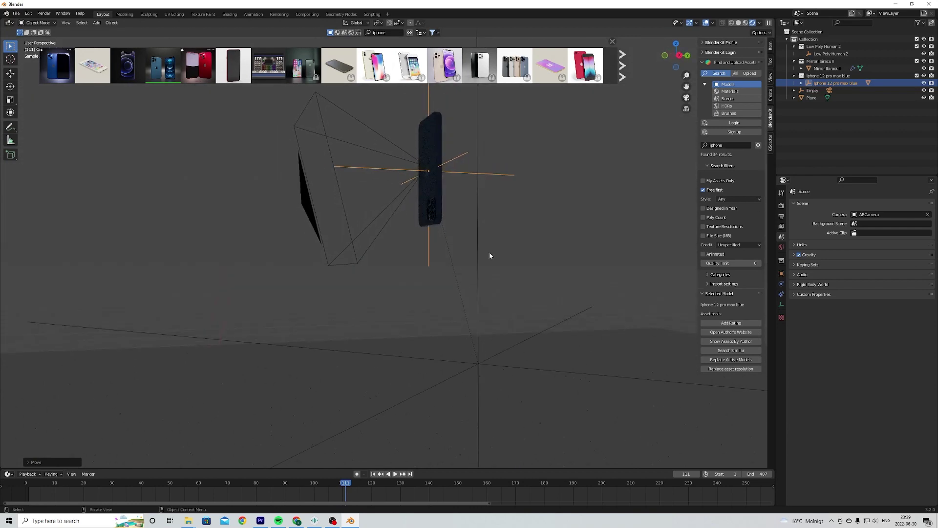
key(r)
key(z)
key(y)
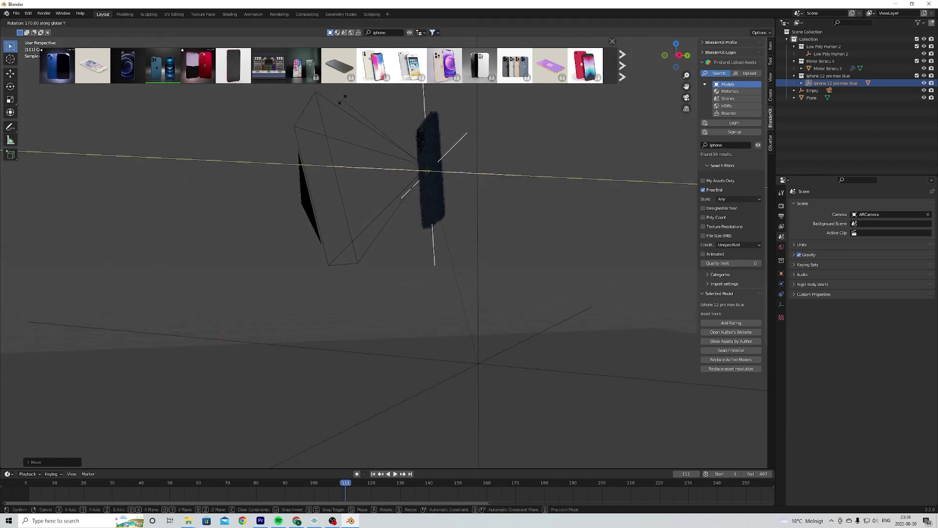
click(373, 109)
Shift the phone along the Z axis to line its lenses up with the camera's origin and check the alignment
key(g)
key(z)
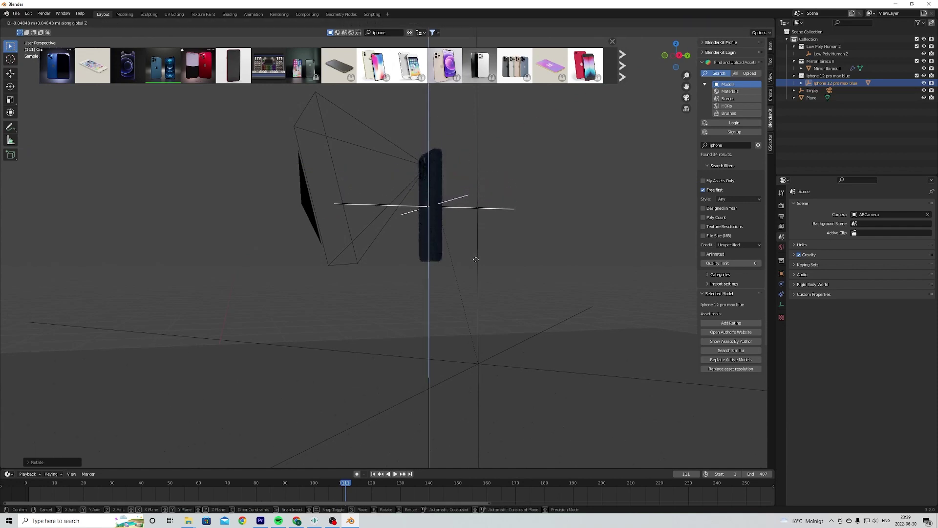
click(463, 205)
scroll(464, 205, up, 3)
middle_drag(463, 205, 518, 352)
scroll(414, 345, up, 5)
scroll(494, 390, down, 4)
mouse_move(500, 391)
middle_down()
mouse_move(339, 404)
mouse_move(524, 389)
mouse_move(506, 396)
middle_up()
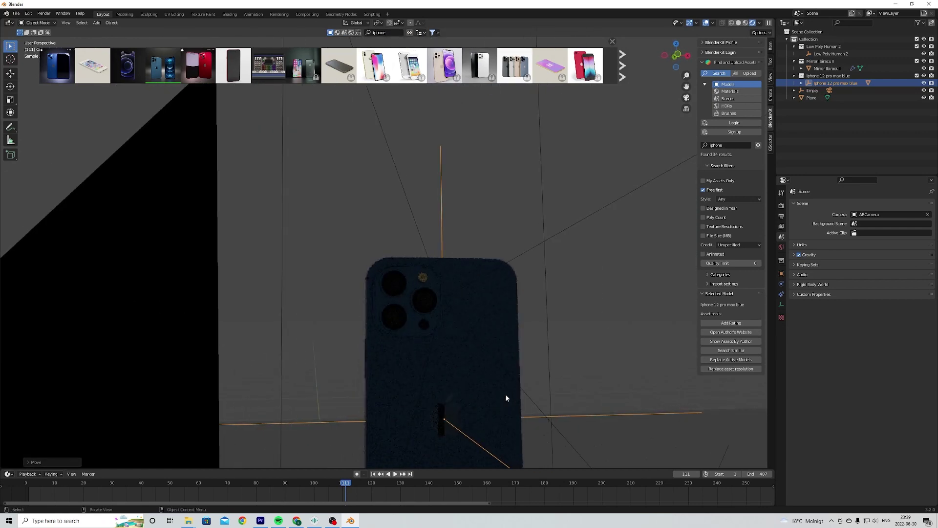
Shift the phone about 0.018 m along the global X axis so its lenses line up with the camera
key(g)
key(x)
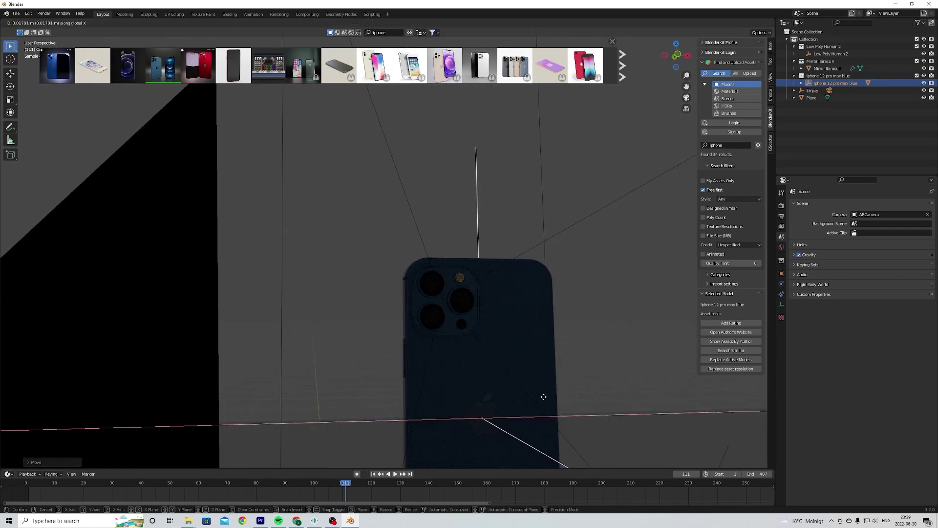
click(545, 394)
middle_drag(545, 393, 382, 394)
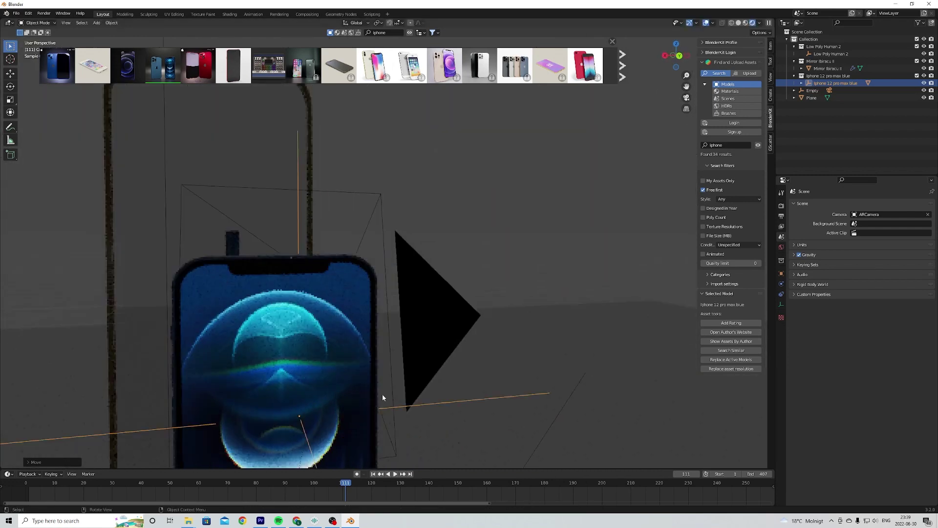
click(382, 393)
scroll(417, 280, down, 5)
middle_drag(417, 280, 428, 248)
Select the phone together with the tracked camera and parent the phone to the camera with the Object option
click(437, 274)
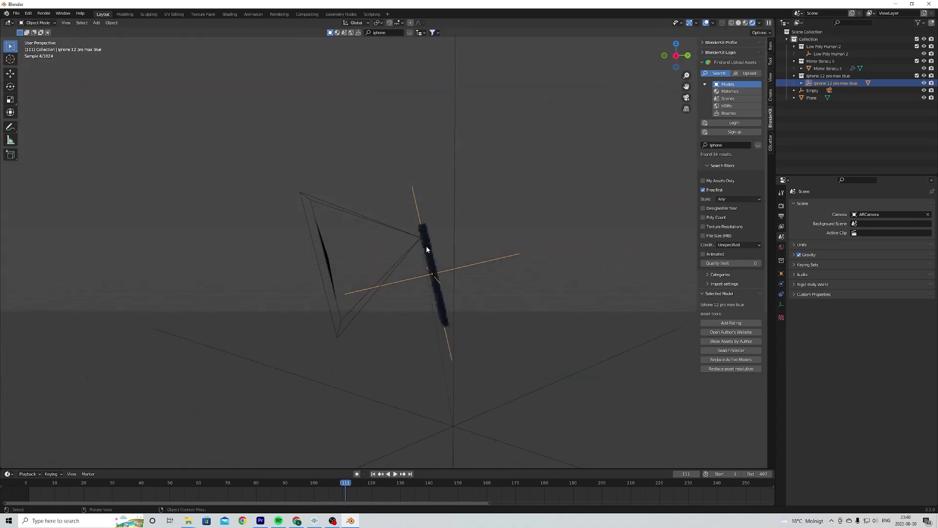
click(325, 260)
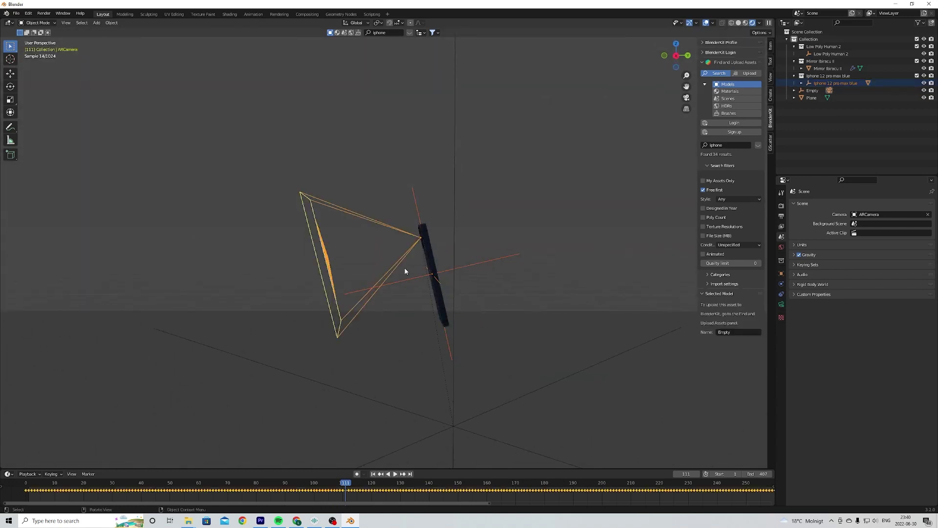
key(ctrl+p)
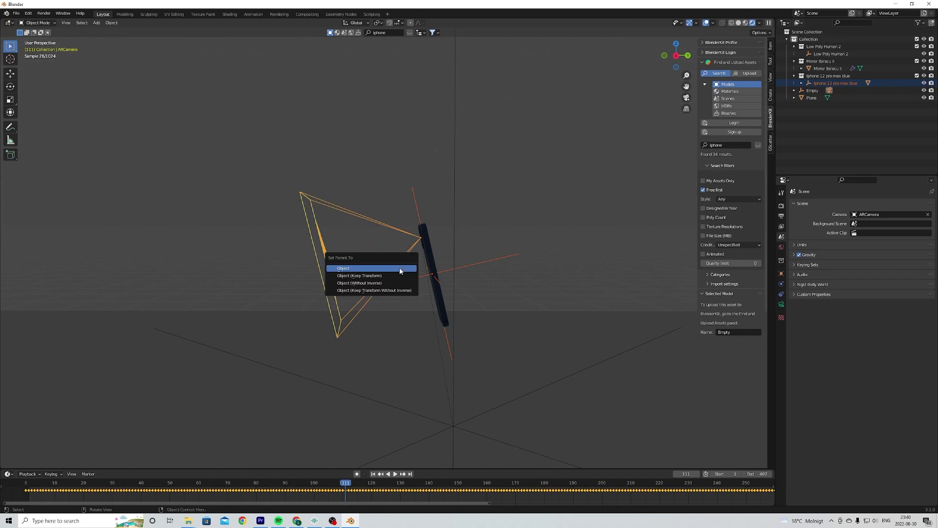
click(399, 268)
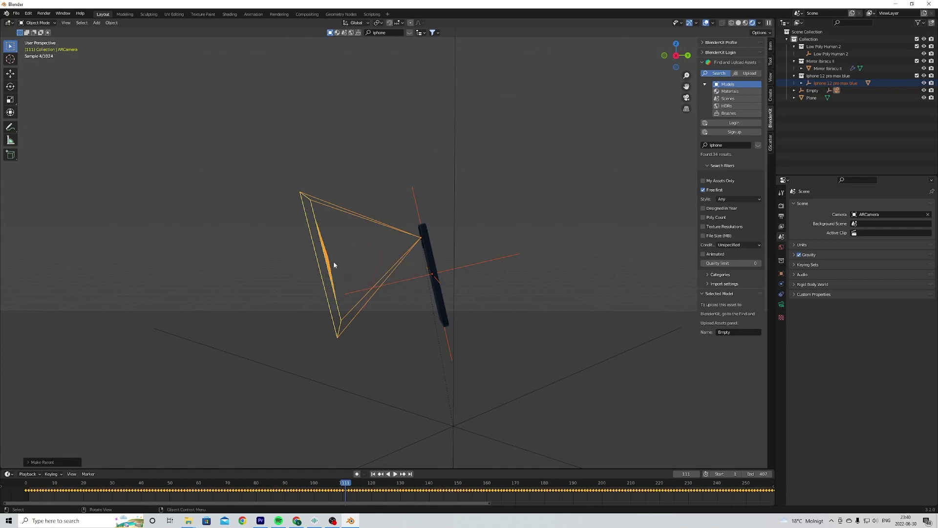
Check that the phone follows the camera by trial-moving the camera and scrubbing the timeline back to frame 101
scroll(342, 260, down, 6)
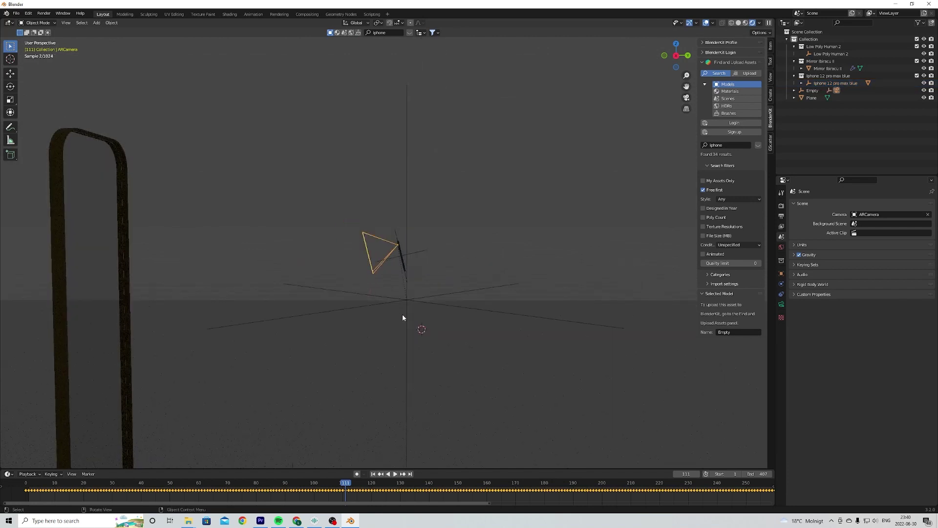
key(g)
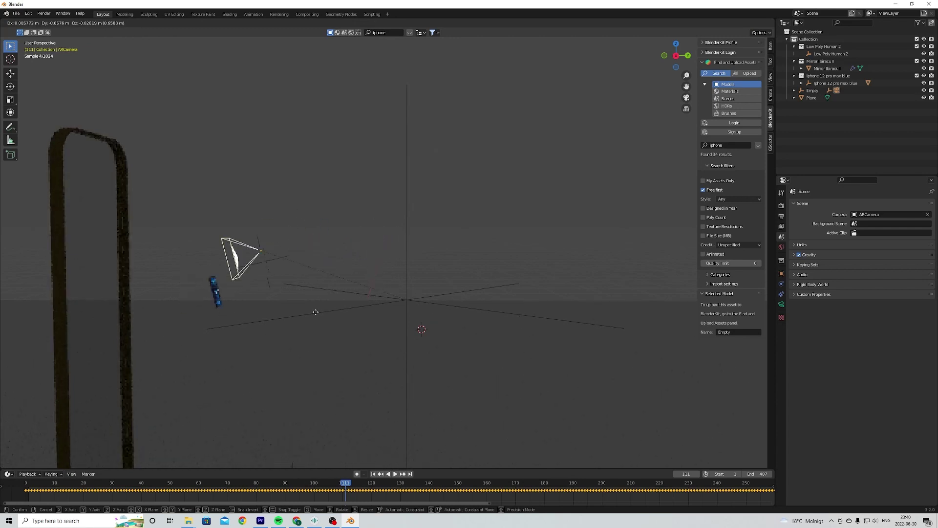
click(450, 296)
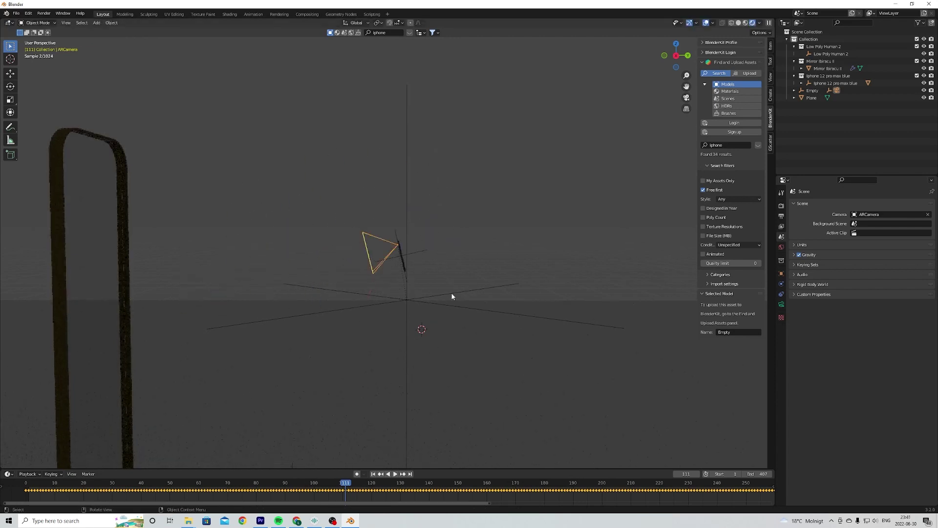
scroll(414, 291, up, 5)
middle_drag(413, 291, 372, 303)
scroll(373, 329, down, 4)
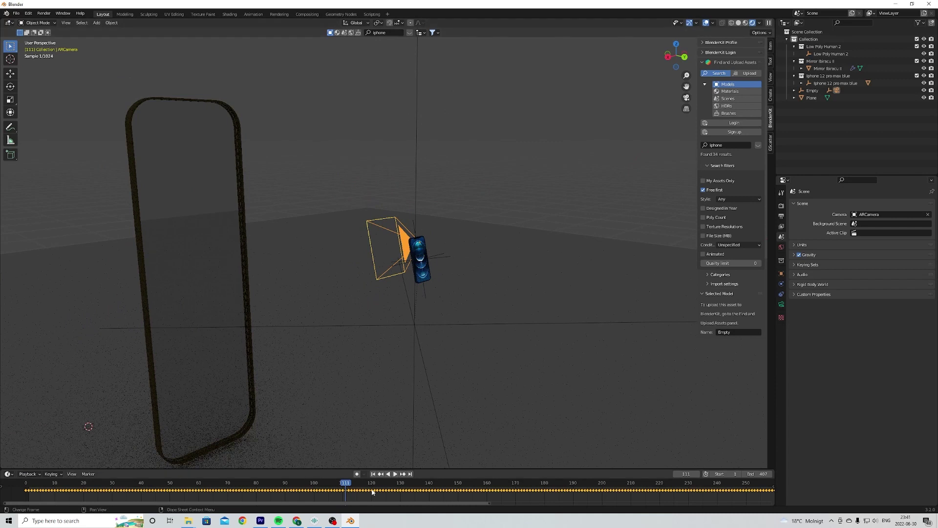
drag(351, 486, 317, 491)
middle_drag(364, 357, 389, 410)
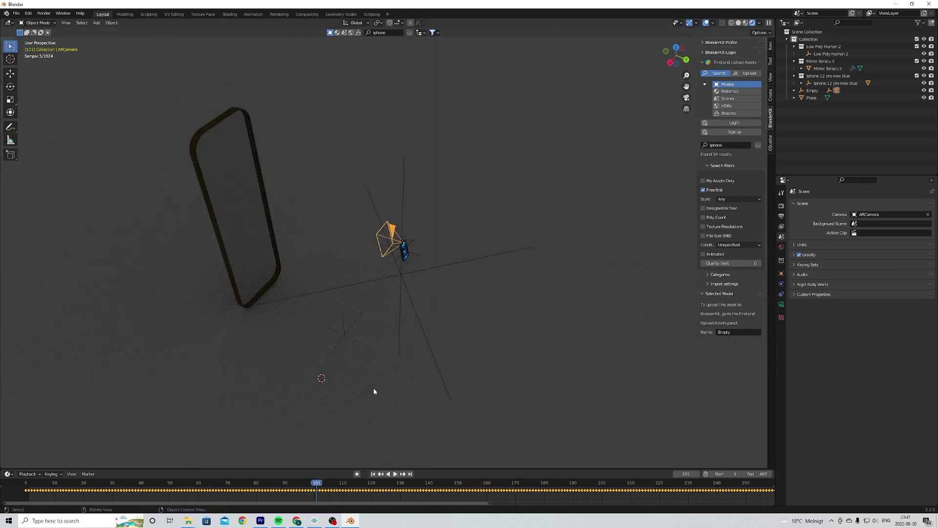
Select the large floor plane beneath the mirror and give it a new material
scroll(373, 384, down, 3)
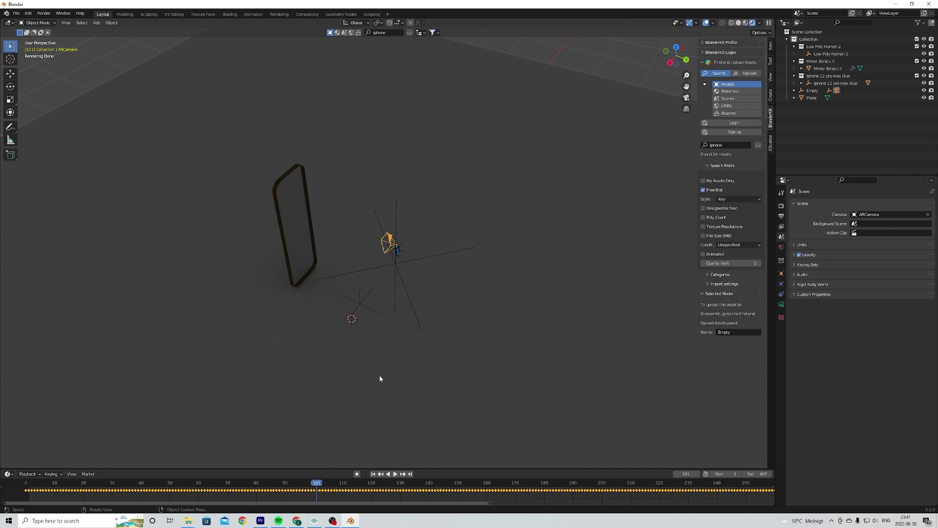
scroll(450, 325, up, 4)
middle_drag(452, 326, 413, 307)
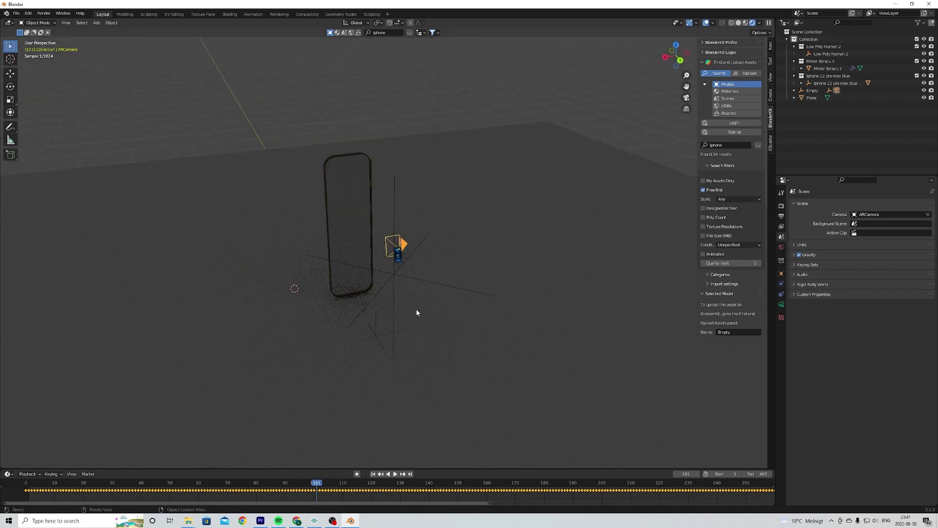
scroll(396, 306, down, 3)
click(481, 346)
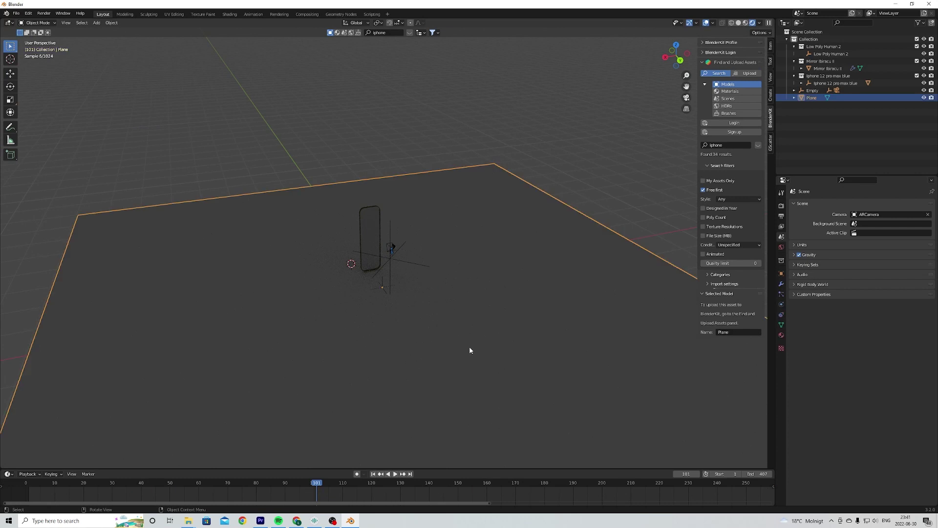
scroll(417, 356, up, 5)
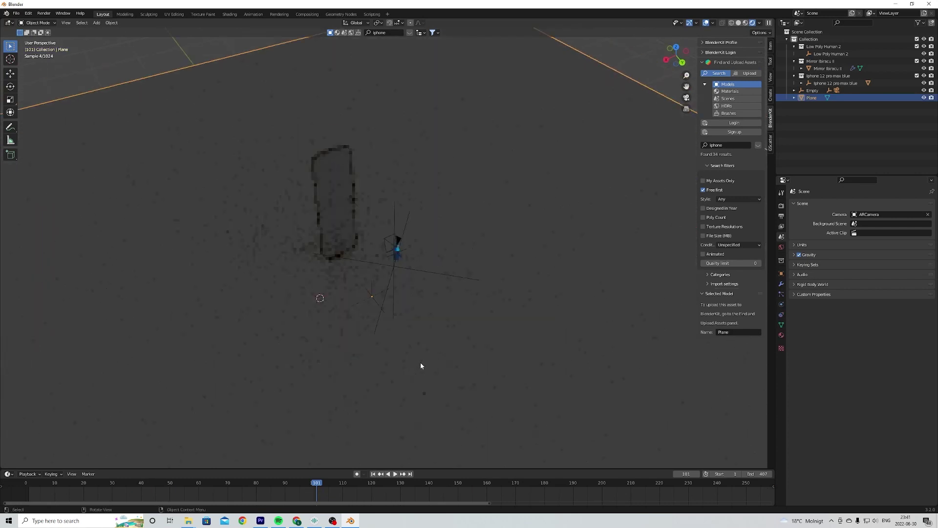
scroll(420, 361, down, 2)
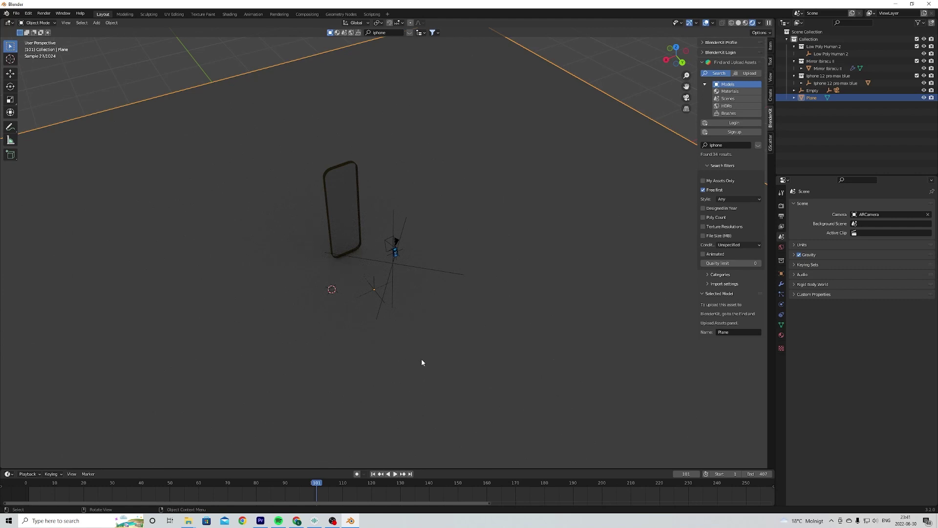
scroll(427, 296, up, 1)
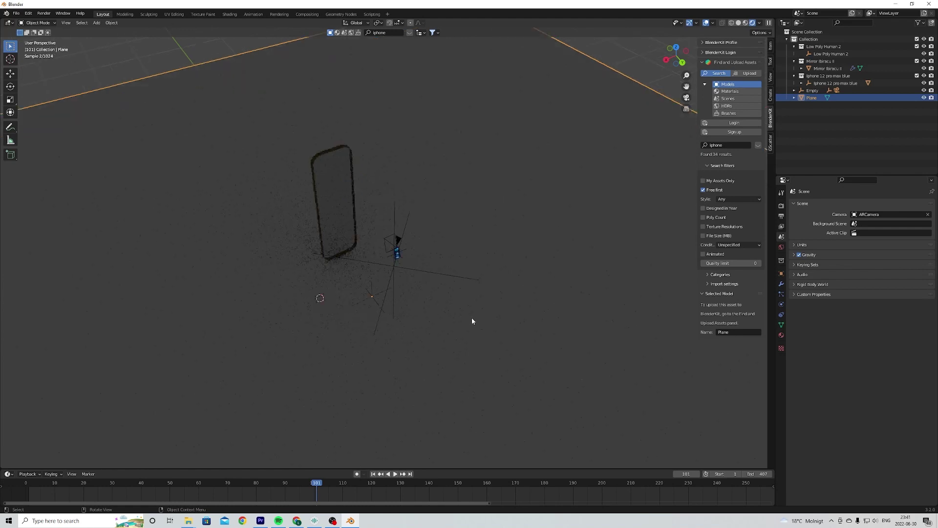
scroll(454, 303, up, 1)
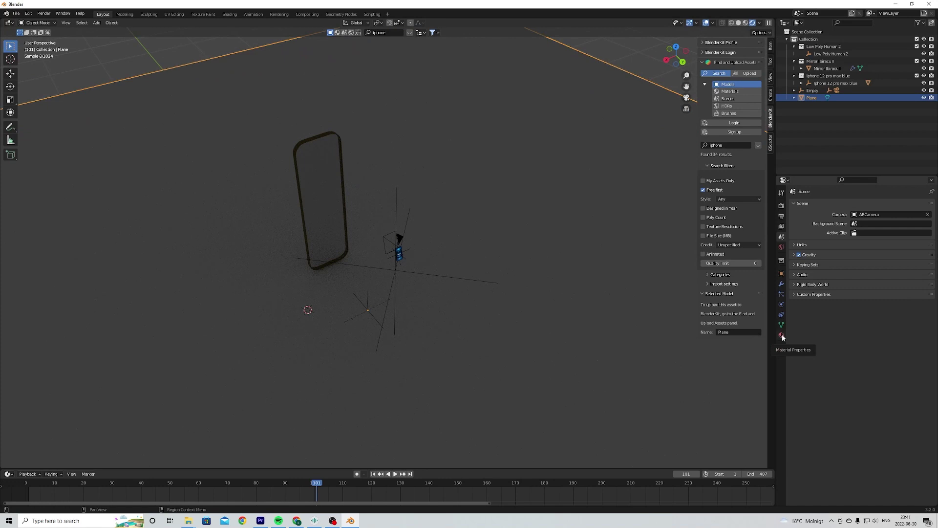
click(782, 335)
click(821, 237)
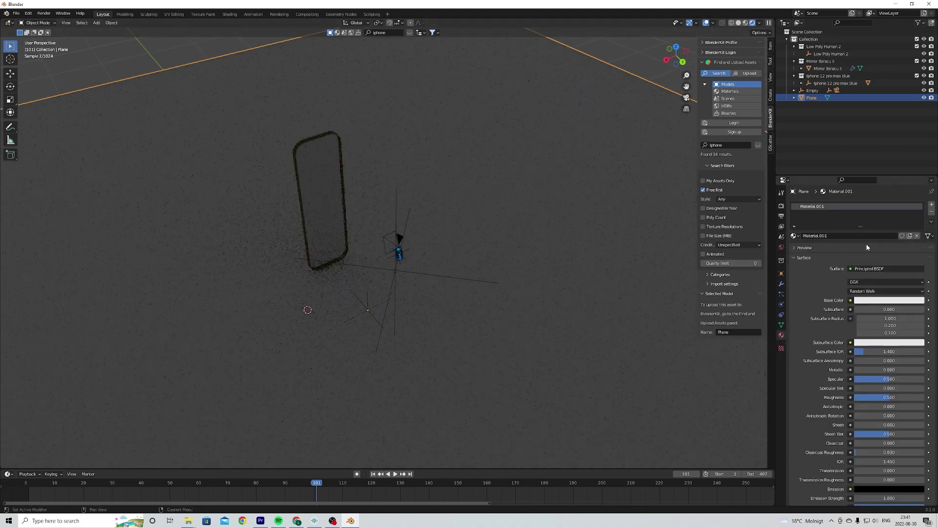
Set the floor material's Roughness to 0 and Metallic to 0.637 to make it reflective
scroll(816, 309, down, 2)
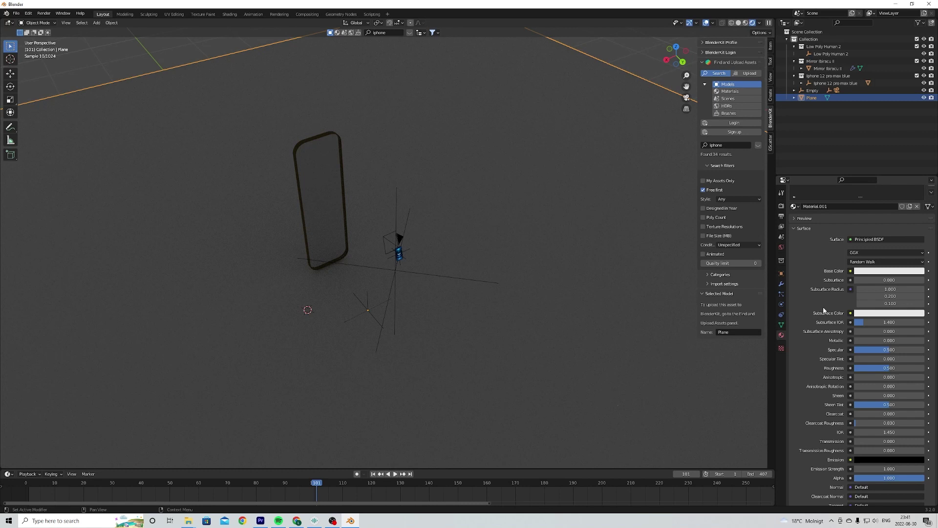
scroll(822, 328, down, 3)
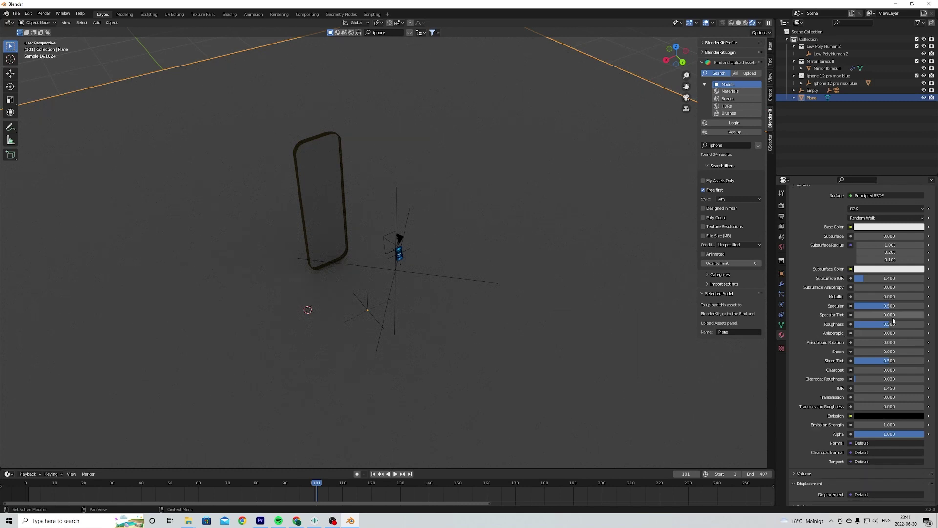
drag(889, 328, 855, 328)
drag(859, 296, 898, 296)
scroll(426, 325, up, 4)
middle_drag(426, 324, 325, 388)
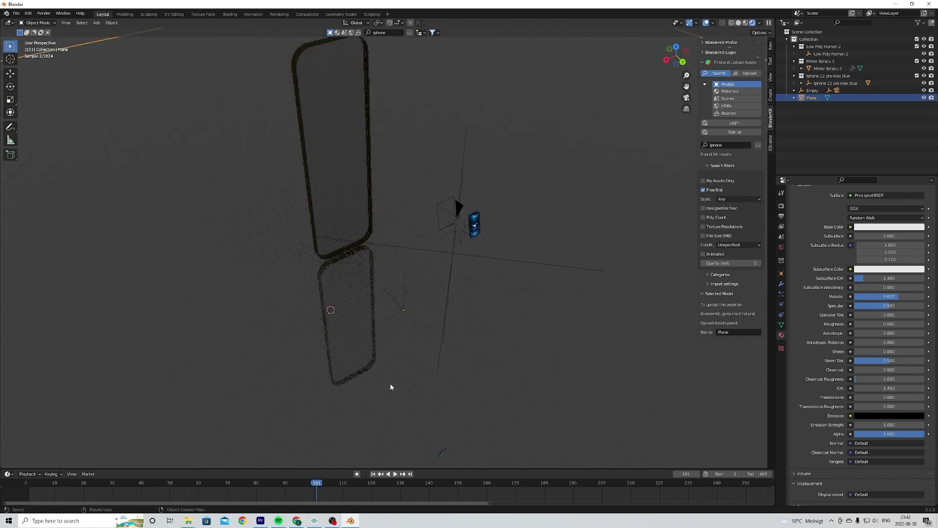
scroll(391, 385, down, 3)
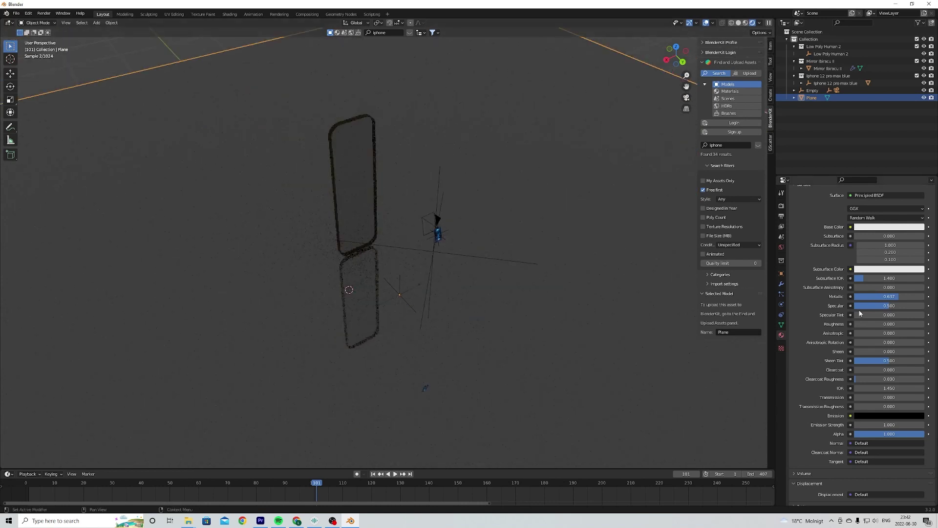
Darken the floor material's Base Color to a dark grey and check the mirror's reflection in the floor
click(873, 229)
click(919, 132)
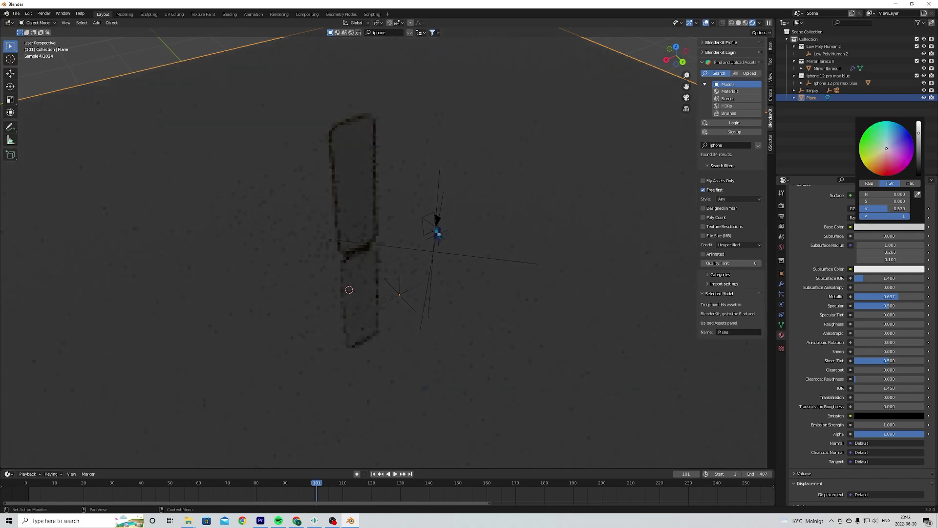
drag(918, 135, 918, 148)
scroll(449, 276, up, 5)
scroll(450, 276, up, 4)
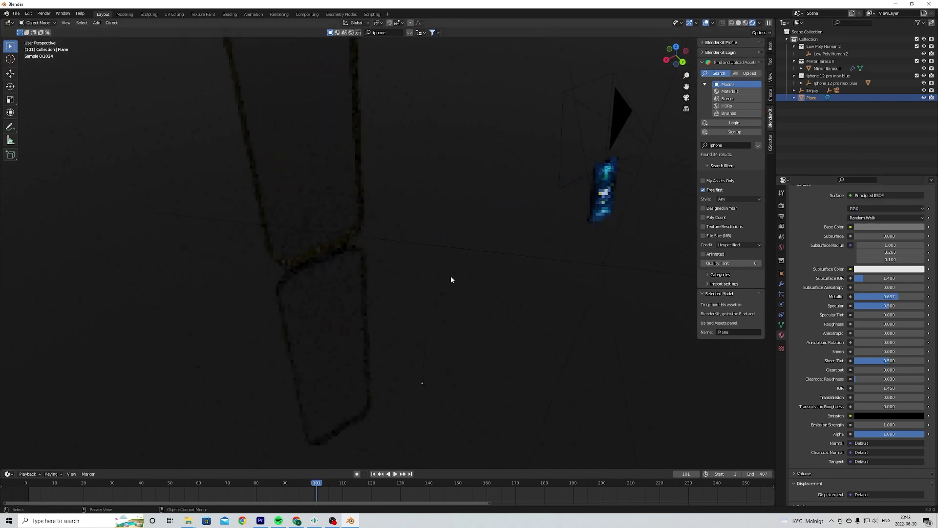
click(894, 228)
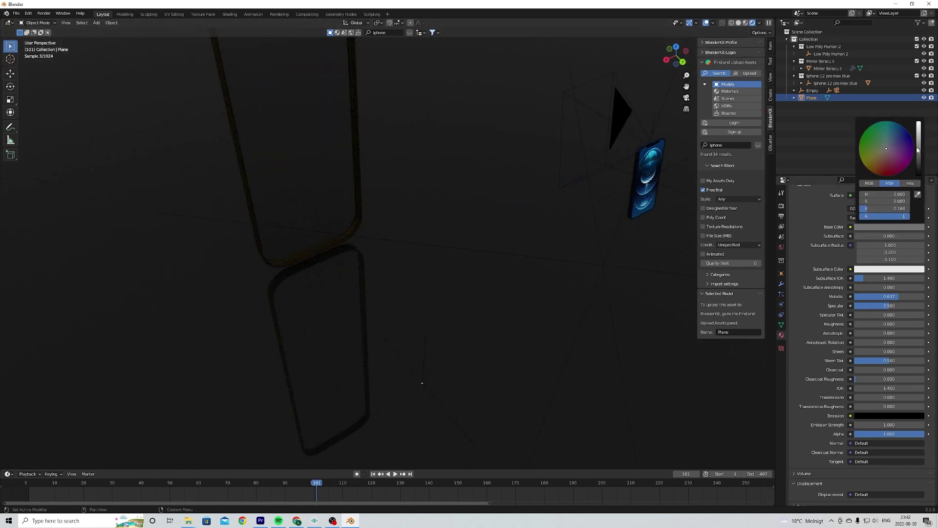
drag(918, 151, 919, 154)
scroll(389, 292, down, 6)
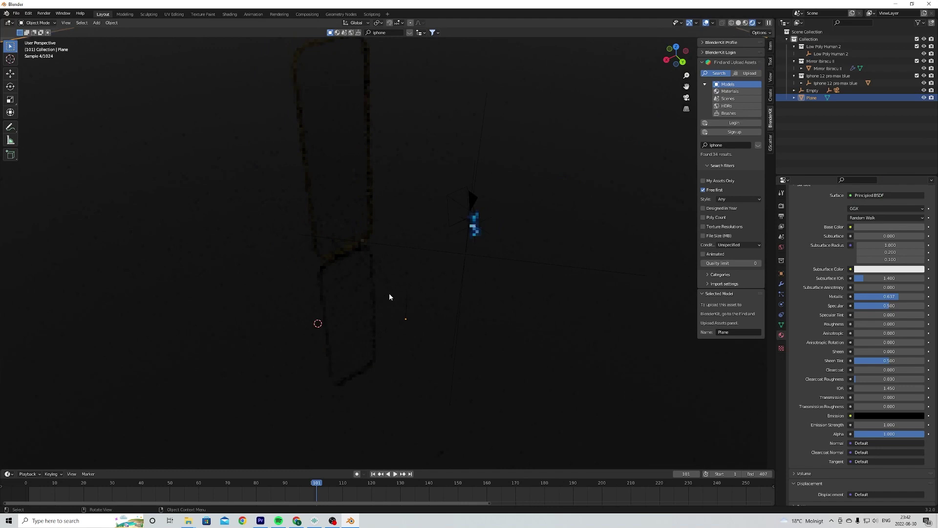
middle_drag(468, 277, 369, 307)
scroll(398, 337, up, 5)
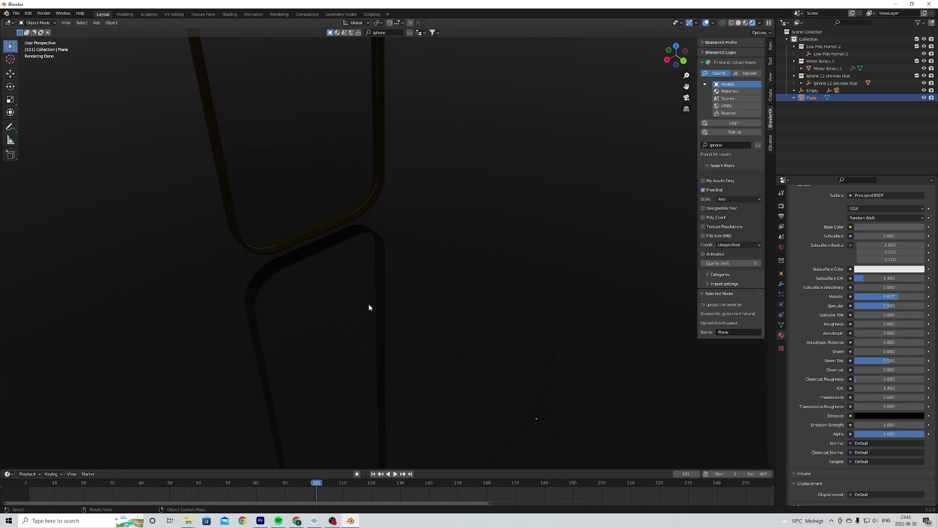
middle_drag(369, 307, 404, 327)
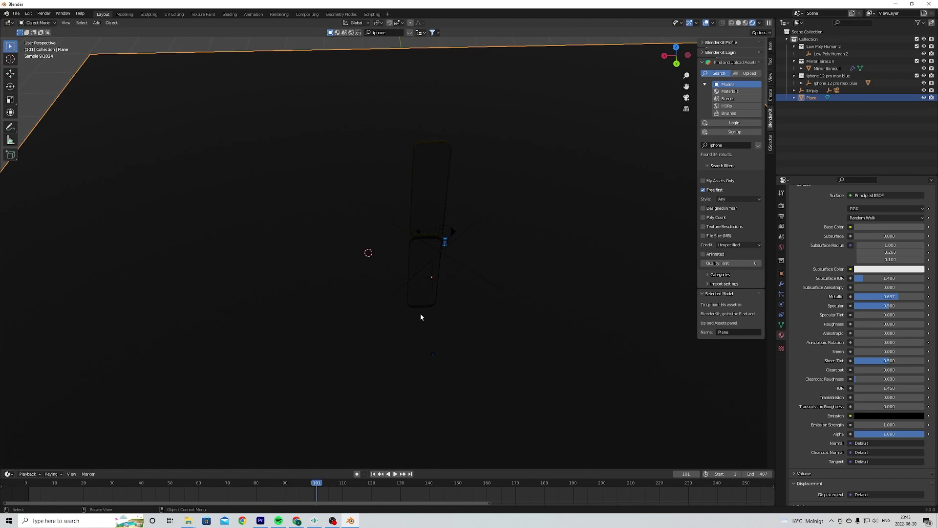
middle_drag(517, 386, 217, 303)
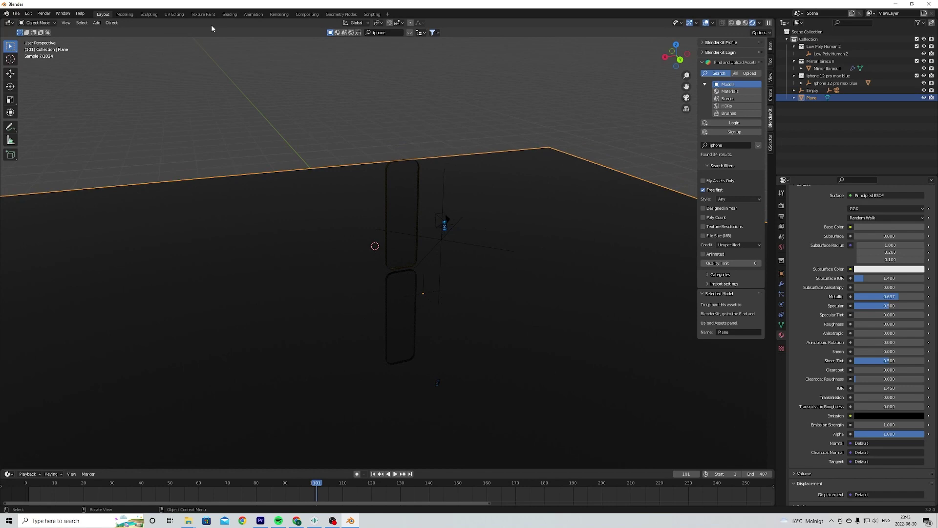
Switch to the Shading workspace and add an Image Texture node before the floor material's Principled BSDF
click(230, 14)
middle_drag(405, 264, 429, 251)
scroll(299, 373, down, 1)
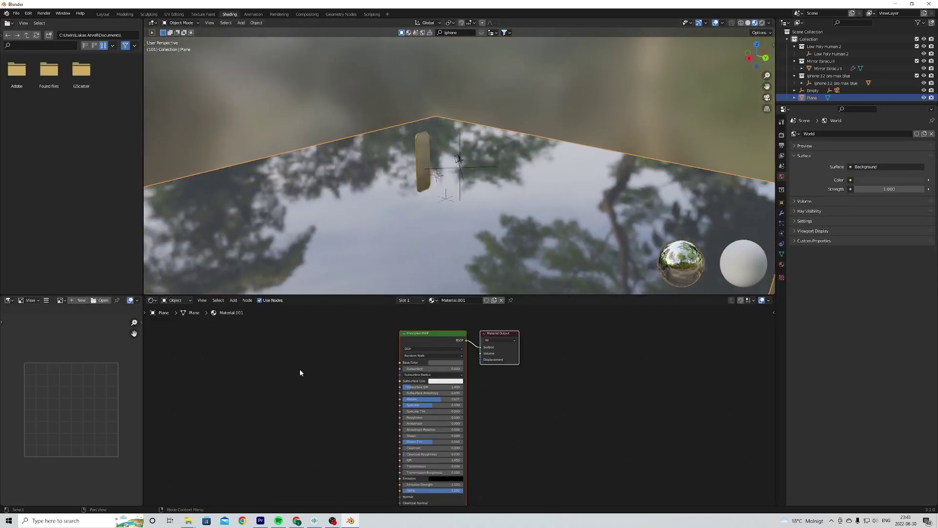
scroll(312, 376, down, 1)
middle_drag(331, 381, 373, 370)
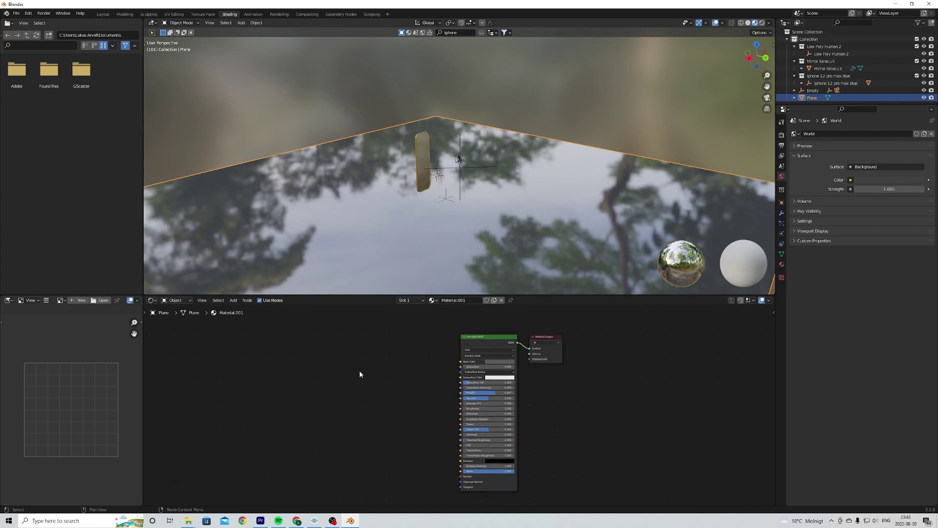
key(shift+a)
click(414, 380)
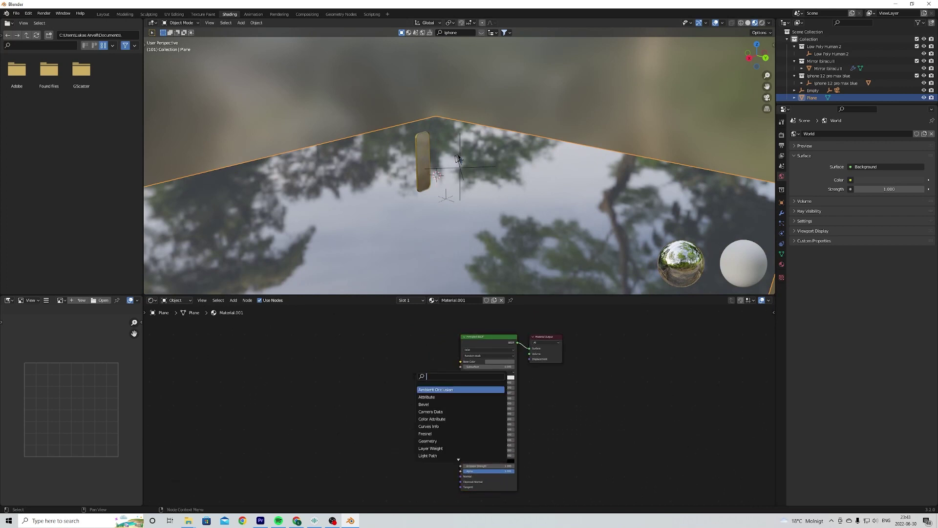
text(image)
key(Return)
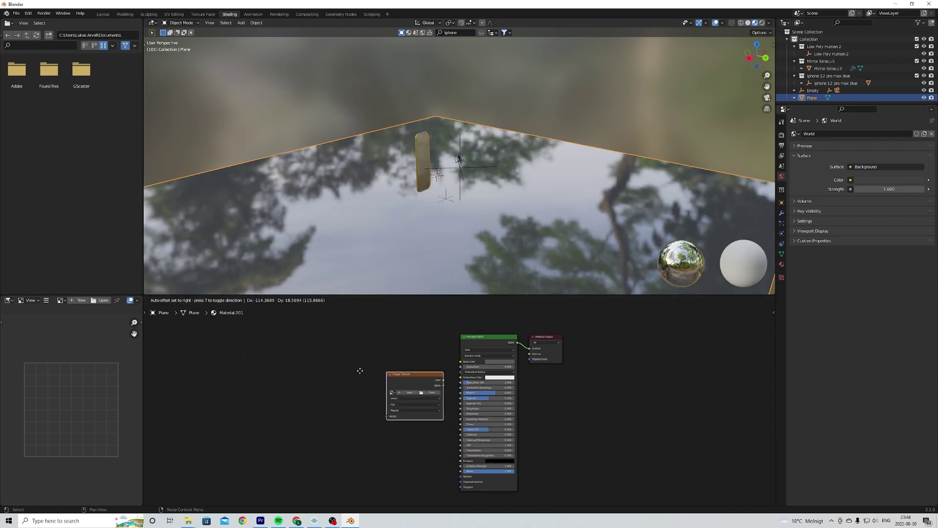
click(341, 362)
scroll(395, 398, up, 3)
scroll(461, 435, up, 2)
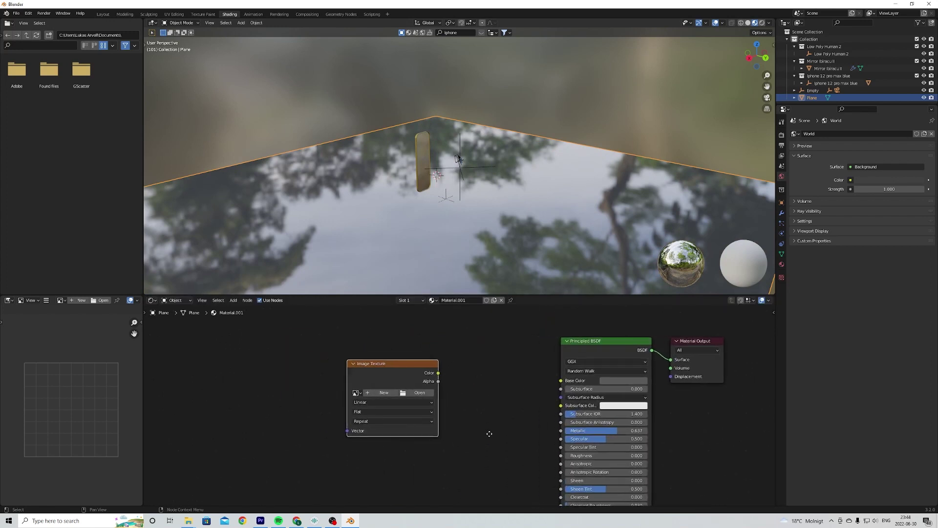
Load Smudges_06.png from the Free Surface Imperfections folder into the floor's Image Texture node and shift the node aside
click(421, 395)
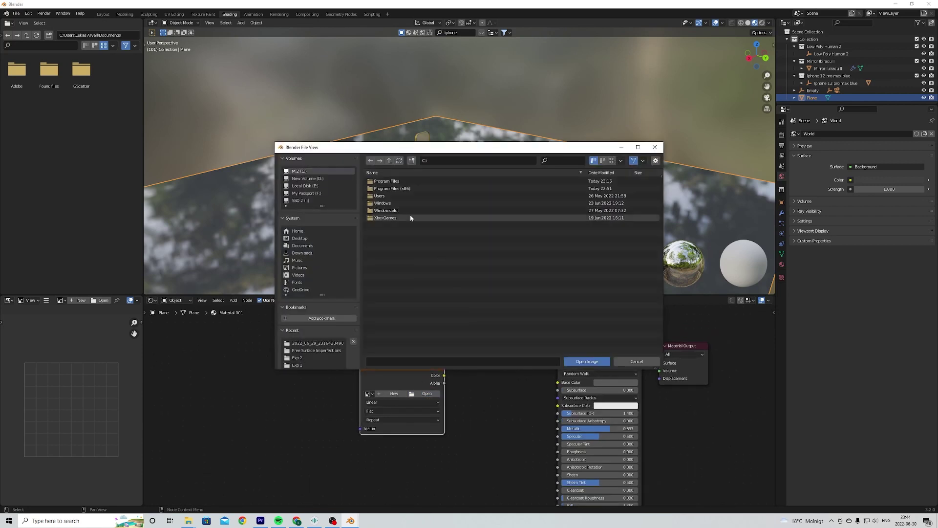
click(316, 350)
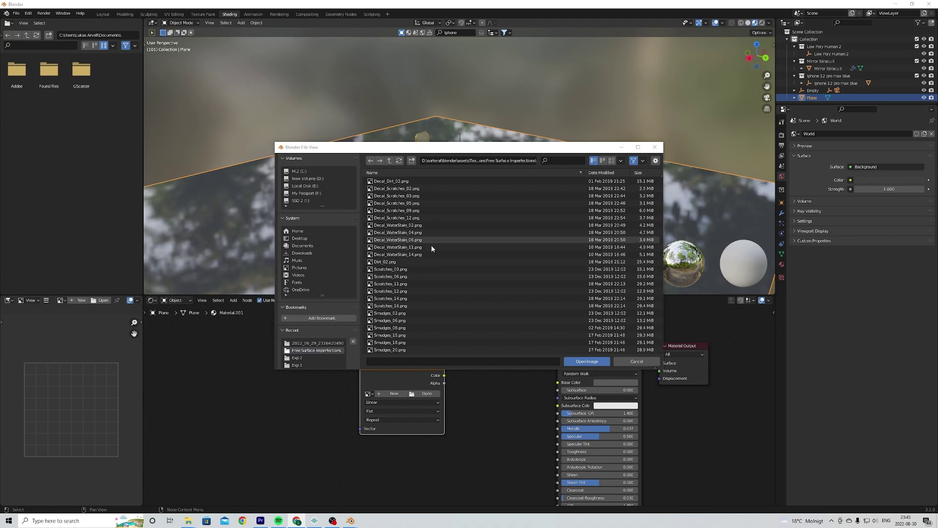
scroll(437, 264, down, 2)
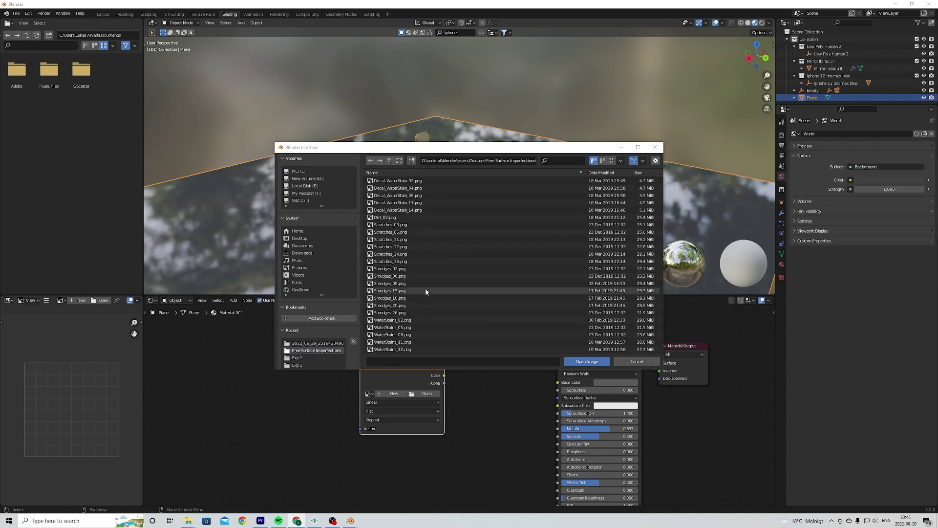
click(407, 275)
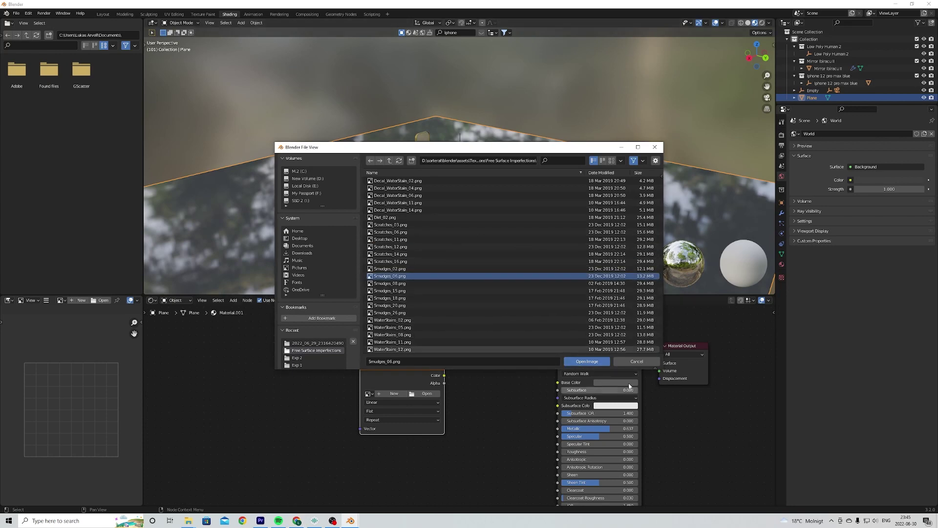
click(567, 361)
middle_drag(470, 449, 439, 421)
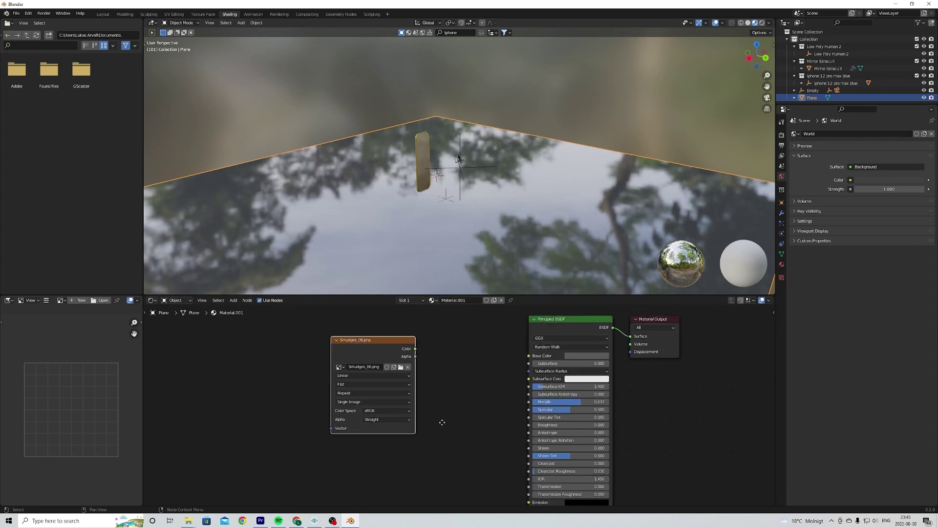
drag(371, 344, 356, 346)
Preview the scene in Rendered shading and connect the smudge texture's Color output to the Principled BSDF's Roughness input
mouse_move(442, 230)
middle_down()
mouse_move(449, 236)
mouse_move(462, 178)
mouse_move(462, 218)
middle_up()
click(762, 22)
drag(402, 355, 409, 366)
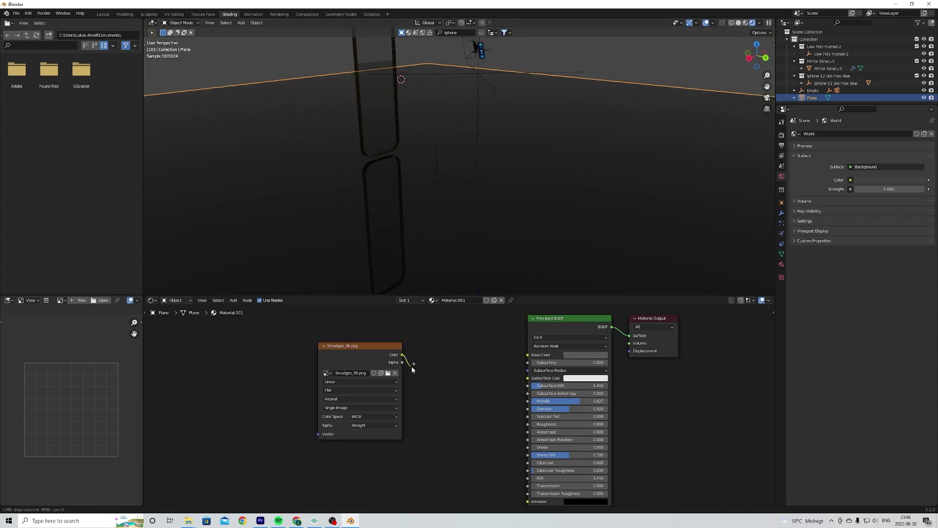
drag(438, 395, 528, 424)
middle_drag(404, 187, 464, 246)
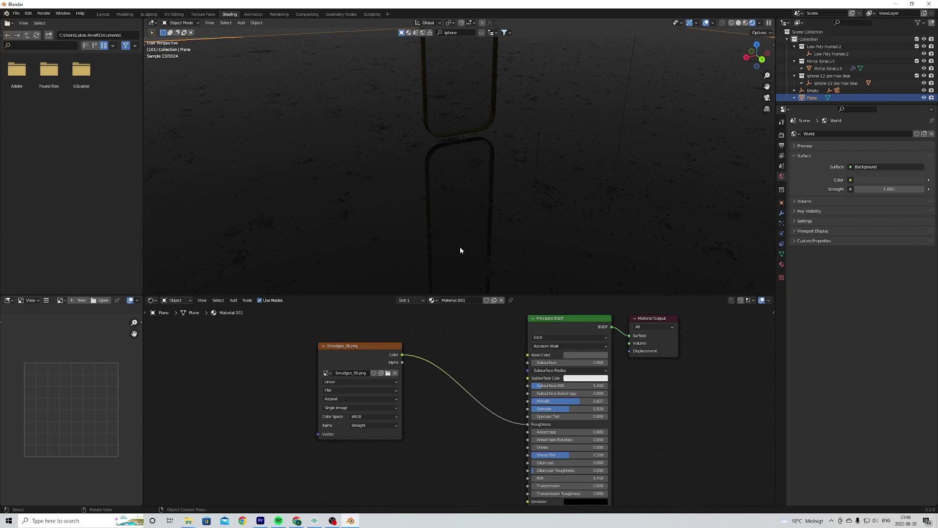
Add Mapping and Texture Coordinate nodes in front of the smudge image texture
drag(364, 346, 359, 345)
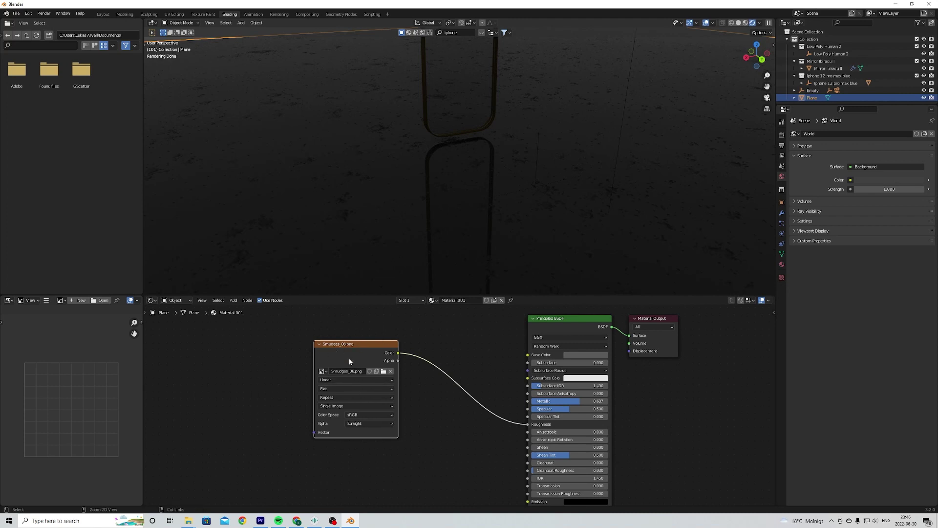
key(ctrl+t)
scroll(279, 333, down, 1)
middle_drag(279, 333, 355, 341)
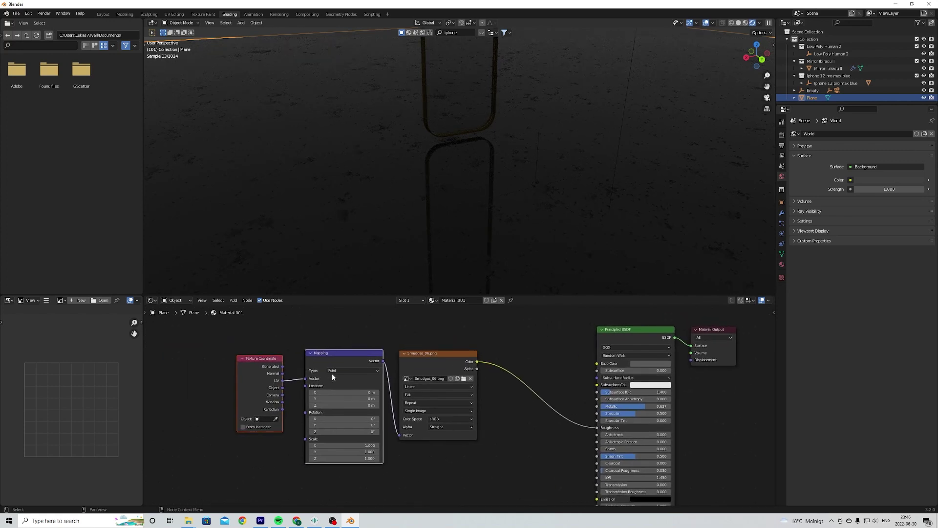
click(354, 332)
click(339, 359)
Raise the Mapping node's Scale to 2.7 on all three axes, checking the smudge size on the floor
middle_drag(387, 439, 400, 402)
mouse_move(359, 407)
alt+mouse_down()
mouse_move(371, 407)
mouse_move(303, 407)
mouse_move(344, 407)
alt+mouse_up()
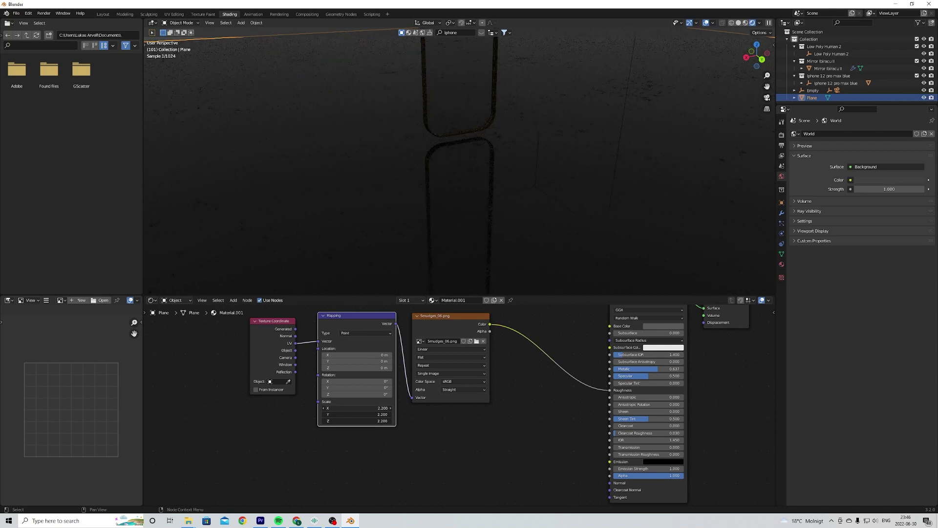
scroll(504, 223, up, 6)
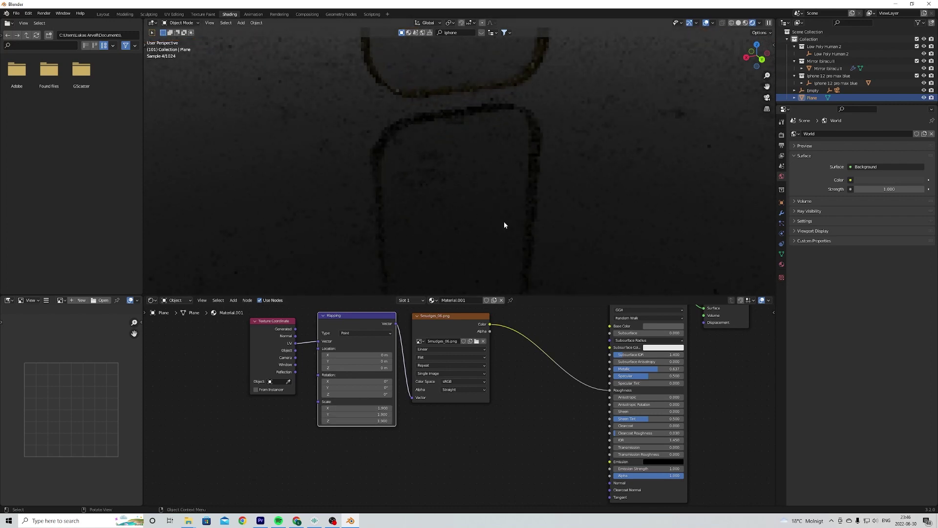
scroll(497, 237, up, 1)
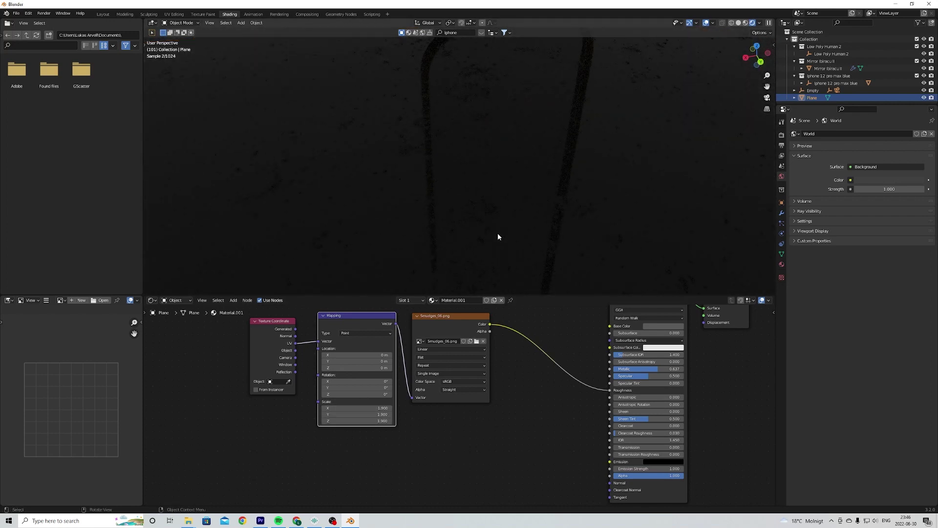
scroll(498, 237, down, 3)
drag(356, 407, 376, 407)
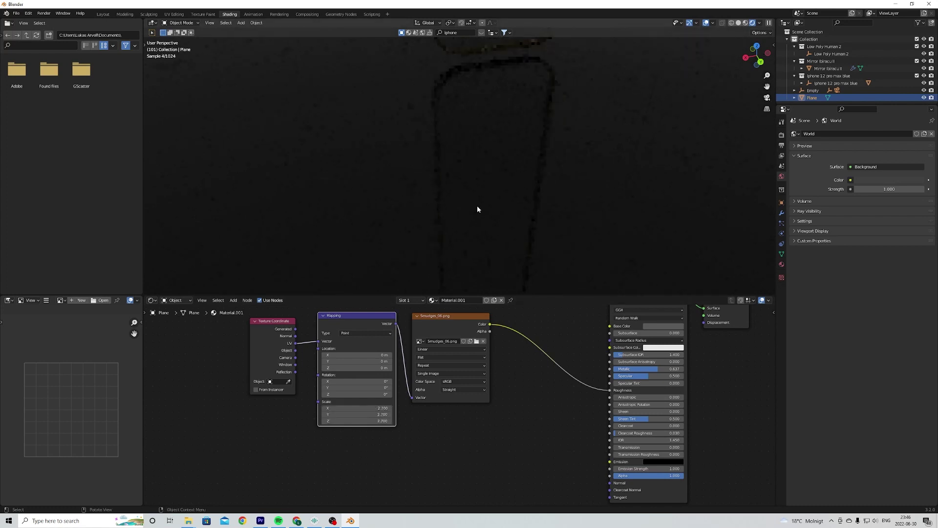
middle_drag(476, 205, 500, 227)
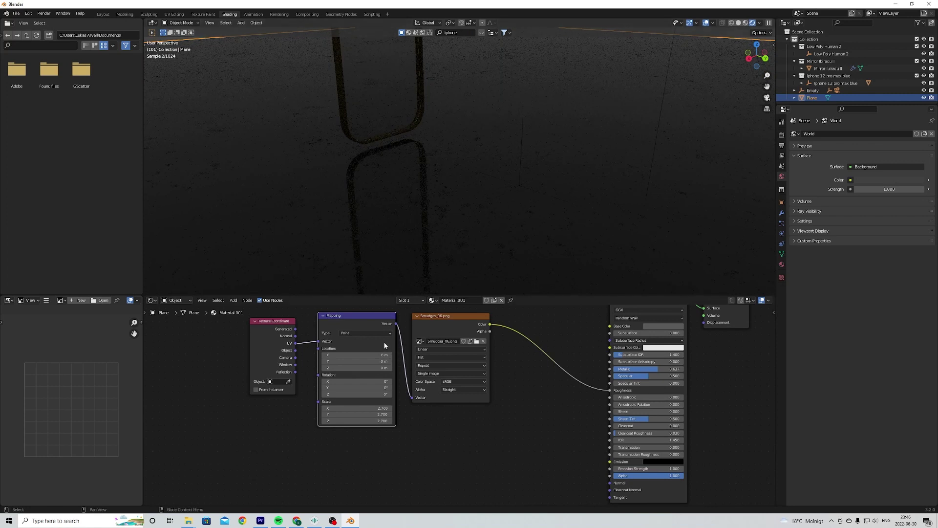
Move the Texture Coordinate, Mapping and image texture nodes away from the Principled BSDF to make room for another node
click(430, 316)
click(351, 327)
drag(288, 337, 246, 346)
drag(351, 318, 320, 326)
drag(451, 325, 412, 337)
key(g)
click(491, 346)
Insert a Bright/Contrast node on the link between the smudge texture and the Principled BSDF's Roughness
key(shift+a)
click(482, 408)
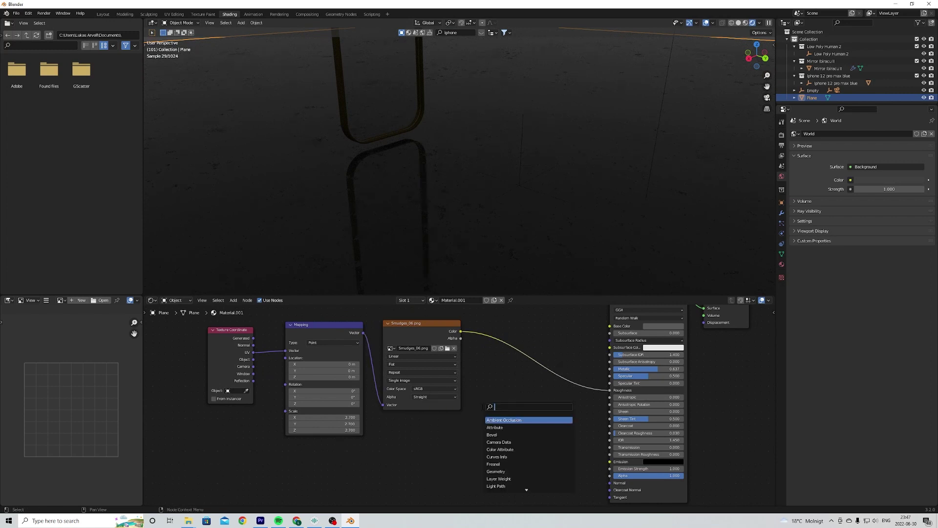
key(Escape)
key(shift+a)
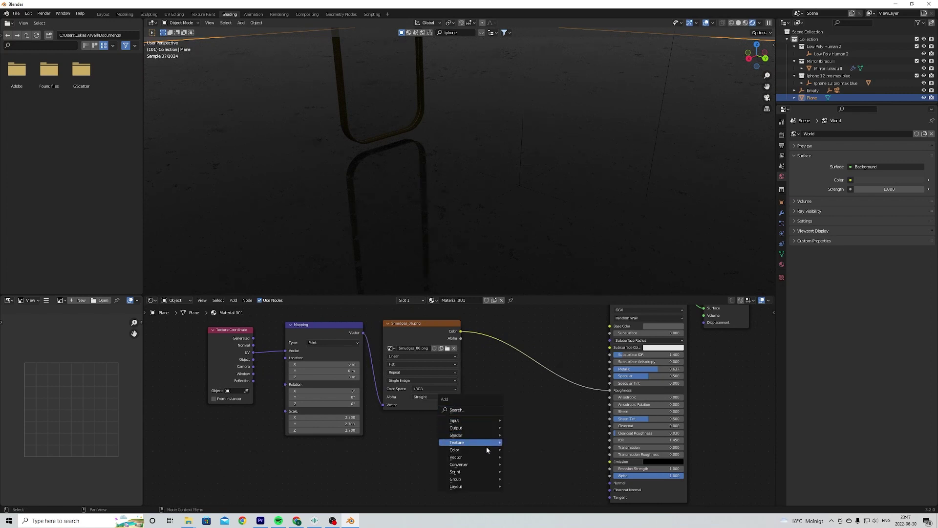
mouse_move(484, 452)
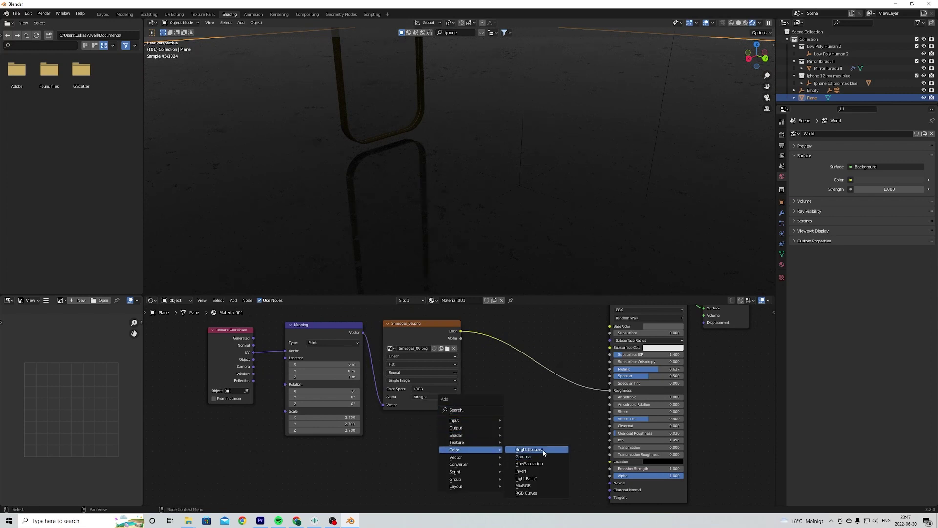
click(530, 450)
click(510, 332)
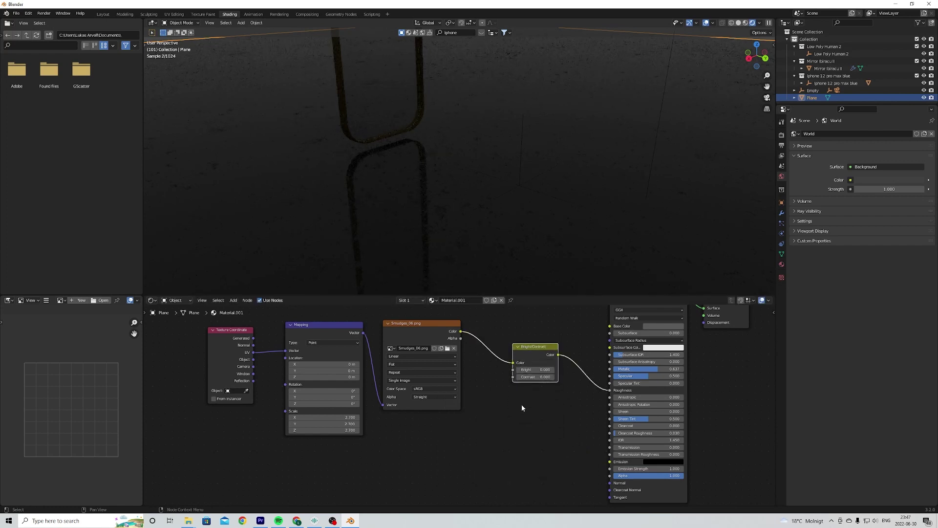
Lower the Bright/Contrast node's Bright value, raise the Mapping Scale to about 20.5, and check the mirror's reflection in the floor
drag(530, 370, 503, 370)
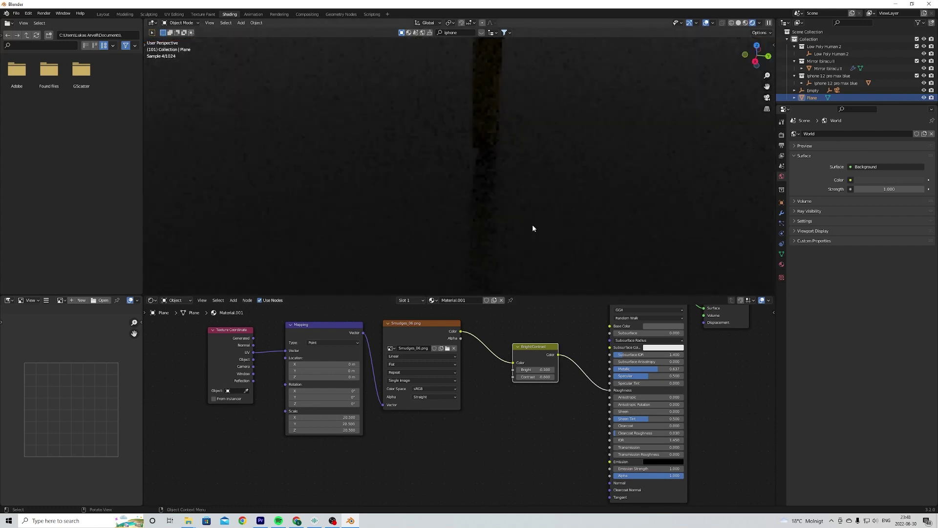
scroll(532, 225, down, 6)
middle_drag(532, 224, 470, 236)
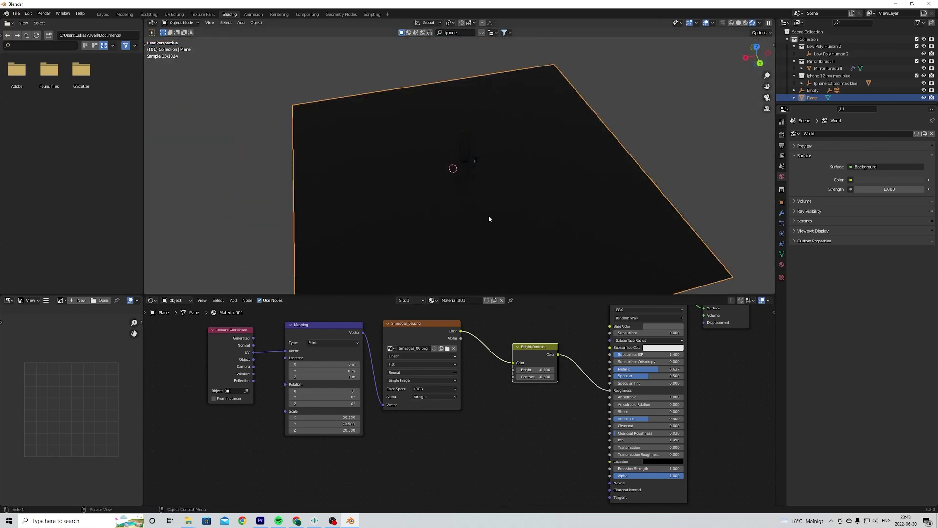
middle_drag(481, 220, 475, 194)
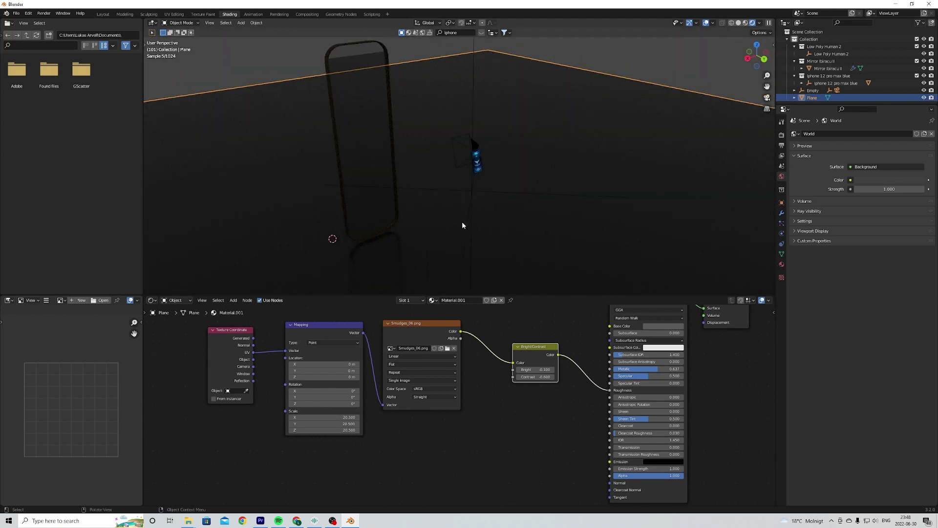
middle_drag(476, 219, 479, 211)
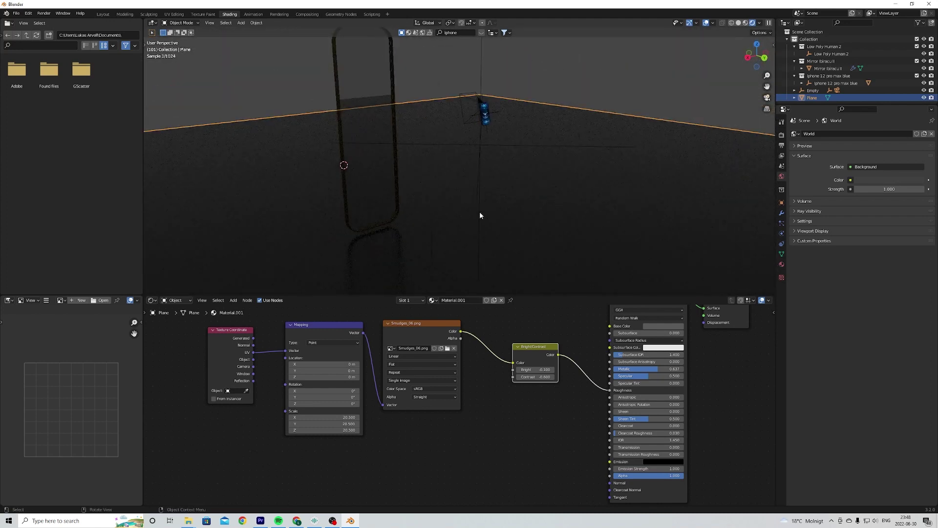
middle_drag(606, 167, 493, 201)
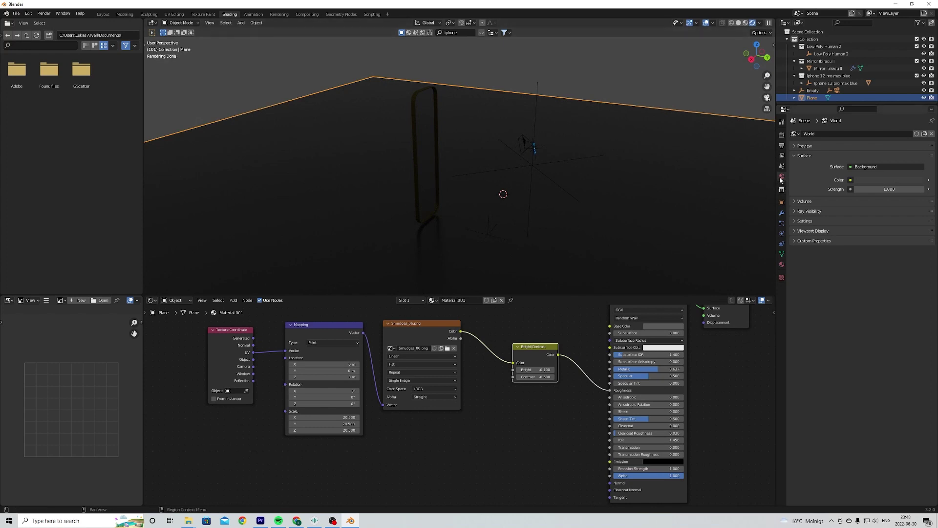
Try darker World background strengths and set the Strength to 0.5
drag(898, 188, 855, 188)
scroll(522, 205, up, 1)
scroll(522, 206, down, 2)
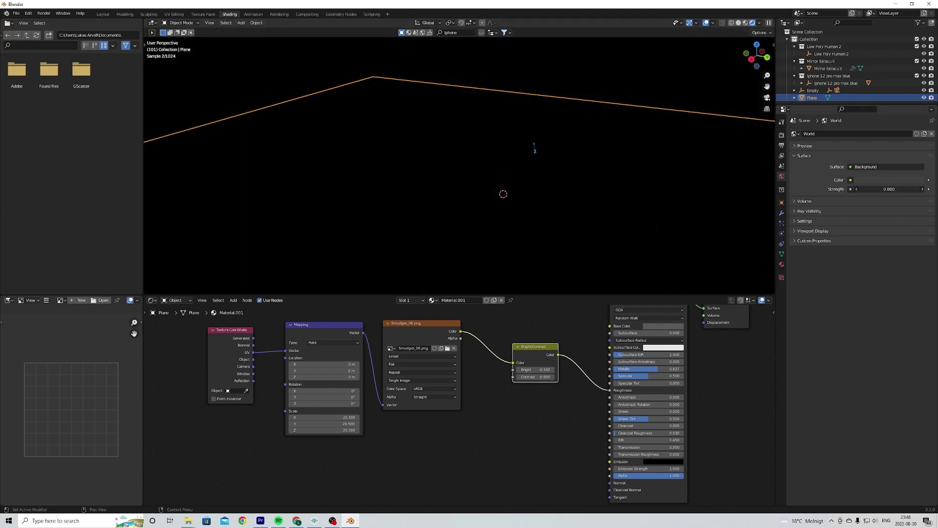
drag(879, 189, 889, 189)
scroll(519, 203, up, 2)
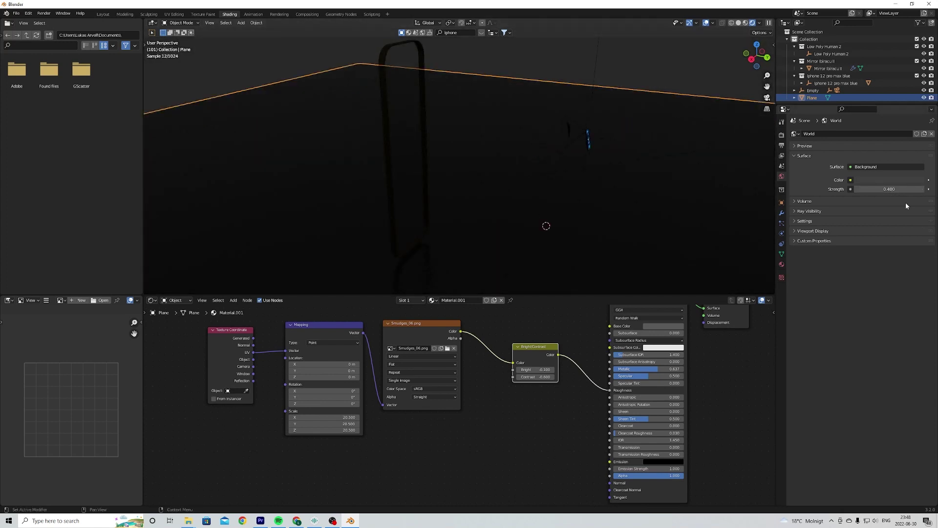
click(919, 191)
text(0.5)
key(Return)
scroll(496, 211, down, 3)
Add a Spot light to the scene near the mirror
middle_drag(496, 210, 536, 220)
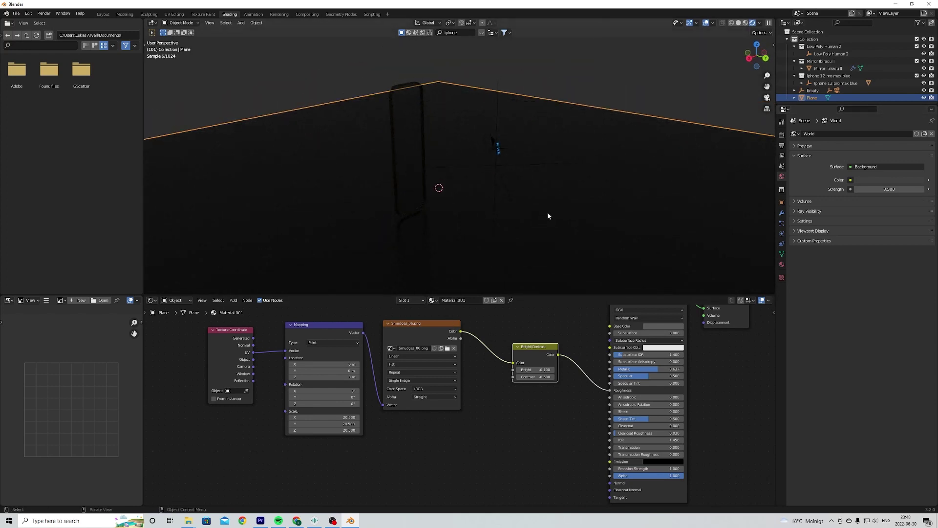
middle_drag(502, 191, 471, 193)
key(shift+a)
mouse_move(473, 175)
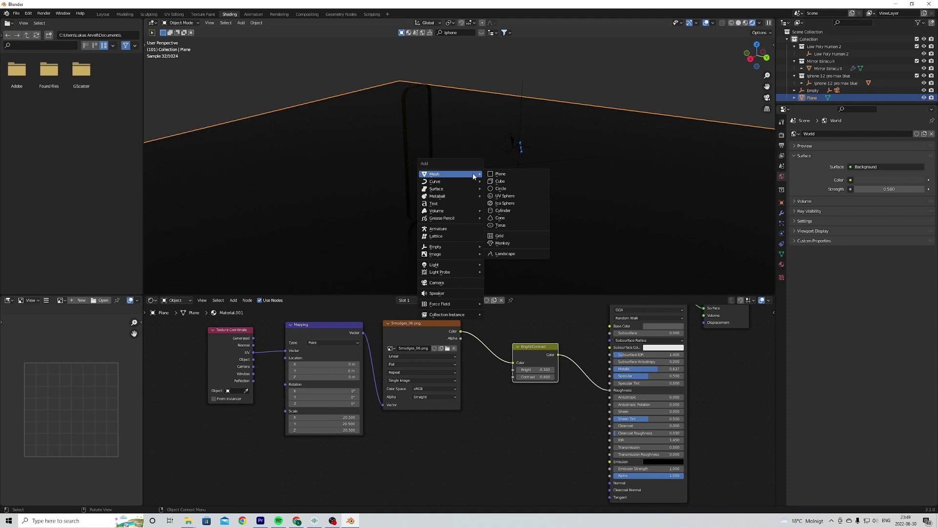
mouse_move(472, 251)
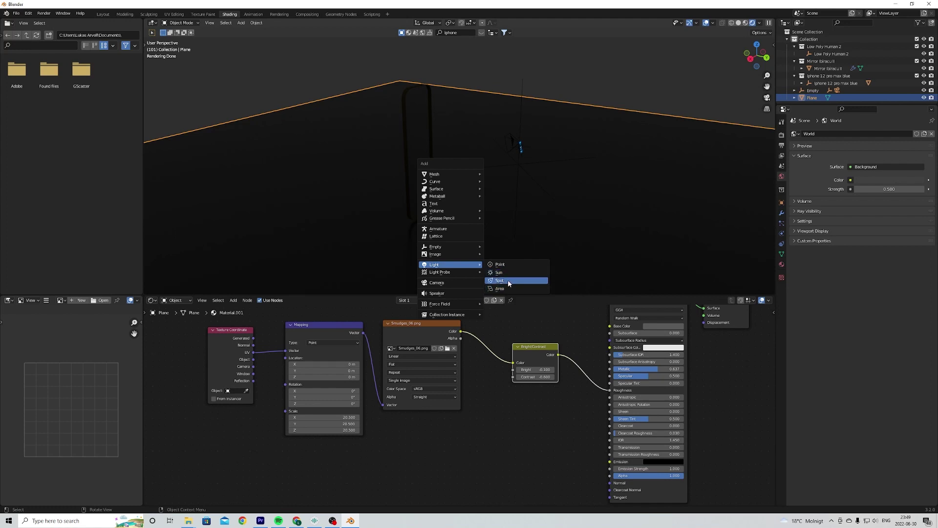
click(532, 281)
middle_drag(539, 253, 561, 175)
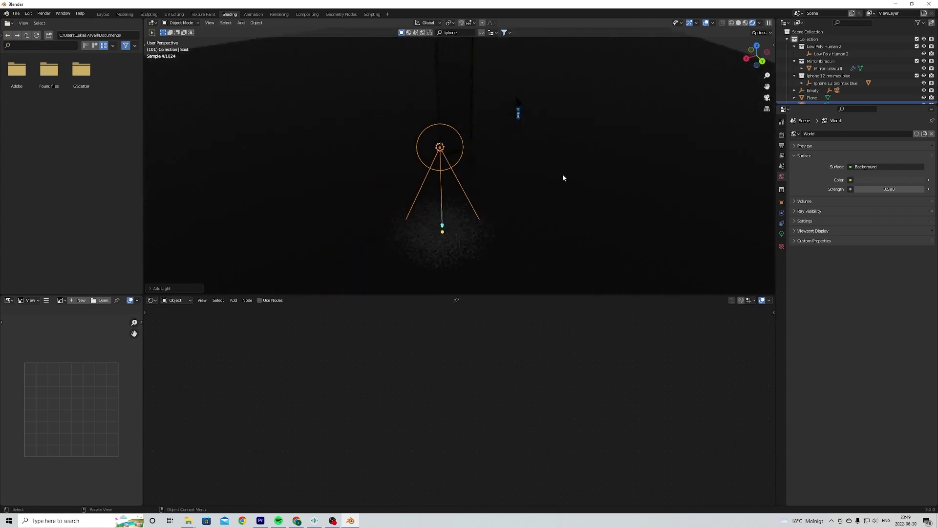
middle_drag(532, 207, 523, 225)
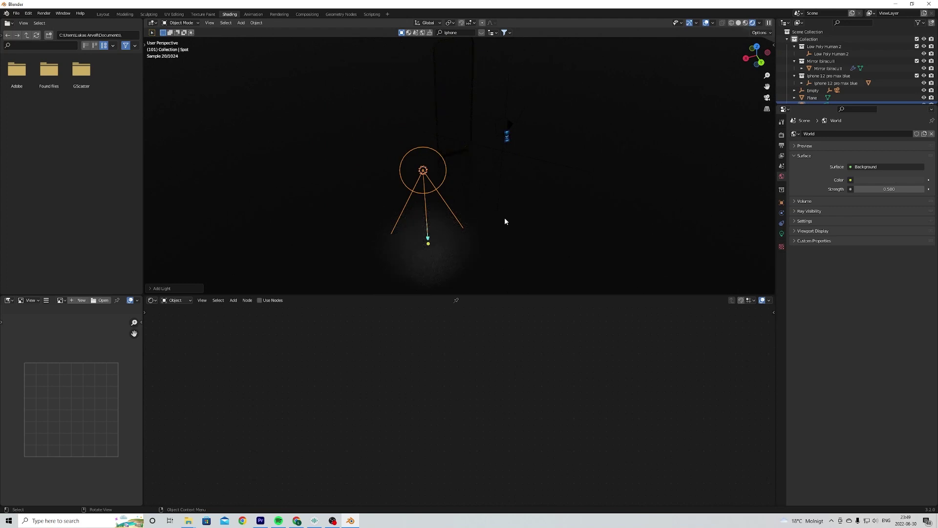
Move the spot light over the camera and iPhone in the top view
key(KP_7)
key(g)
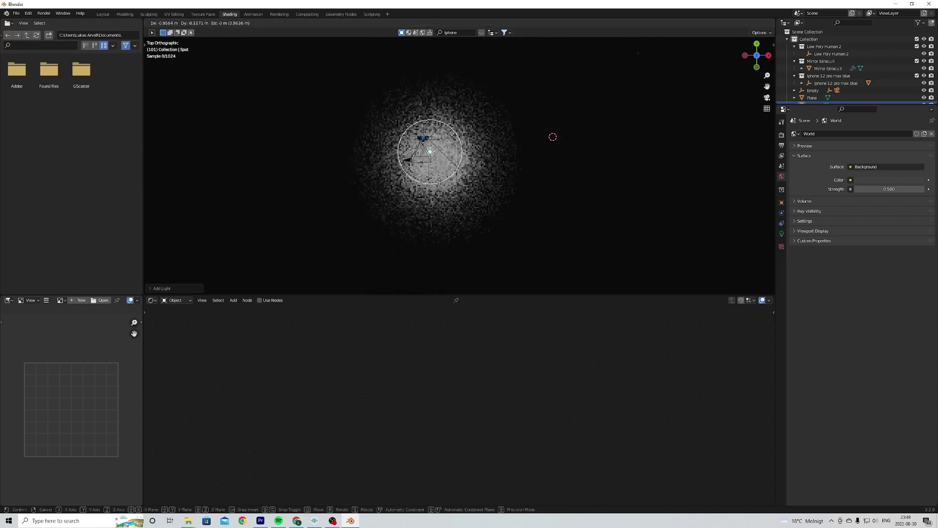
click(416, 173)
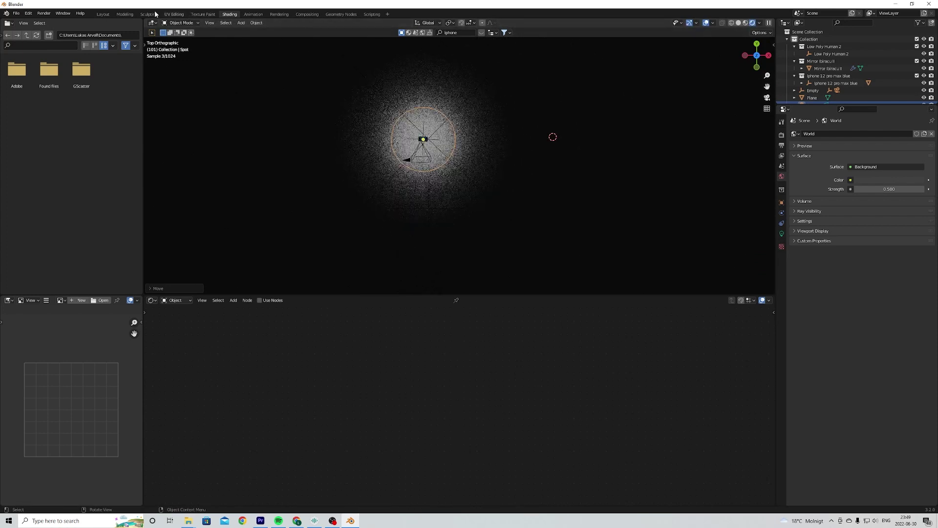
Switch to the Layout workspace and raise the World background Strength to brighten the scene
click(103, 14)
mouse_move(466, 197)
middle_down()
mouse_move(482, 257)
mouse_move(476, 283)
mouse_move(606, 278)
middle_up()
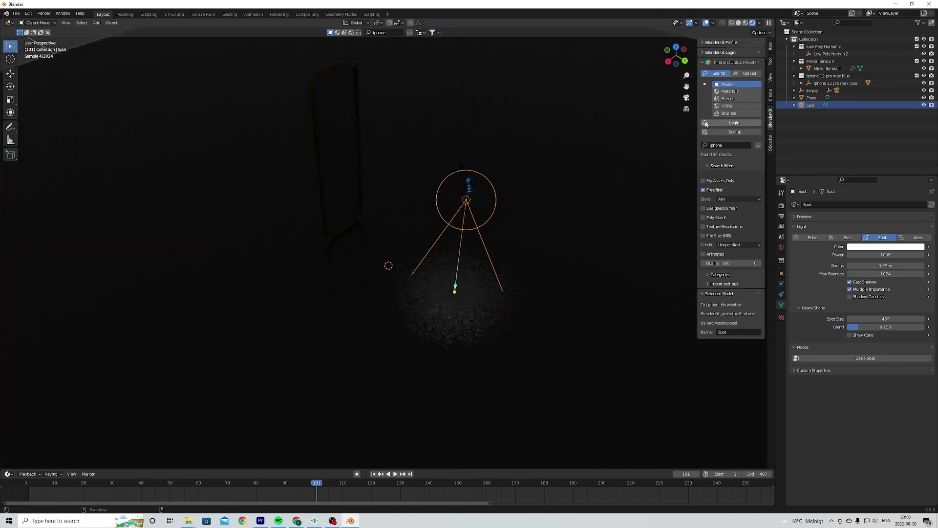
click(782, 247)
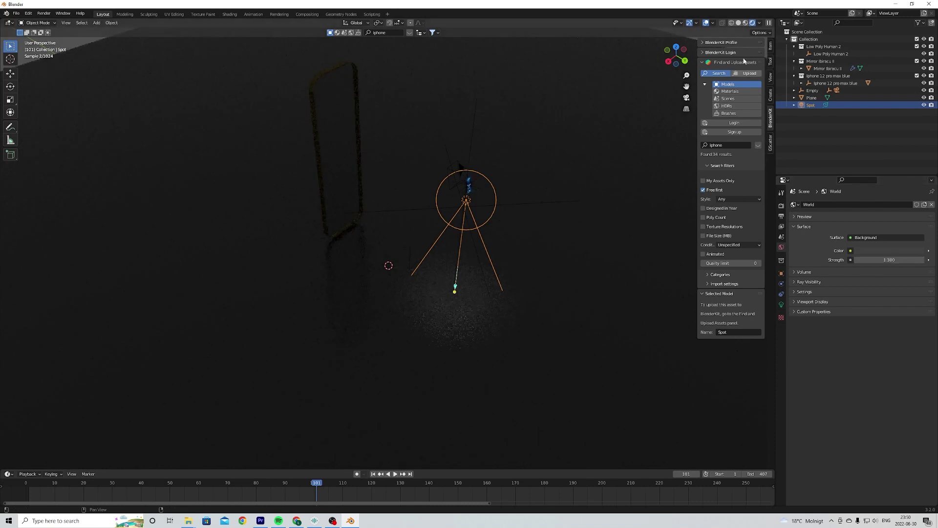
Switch the viewport to Material Preview shading and view the spot light beside the mirror from a low side angle
click(745, 22)
scroll(528, 233, up, 4)
middle_drag(564, 277, 639, 288)
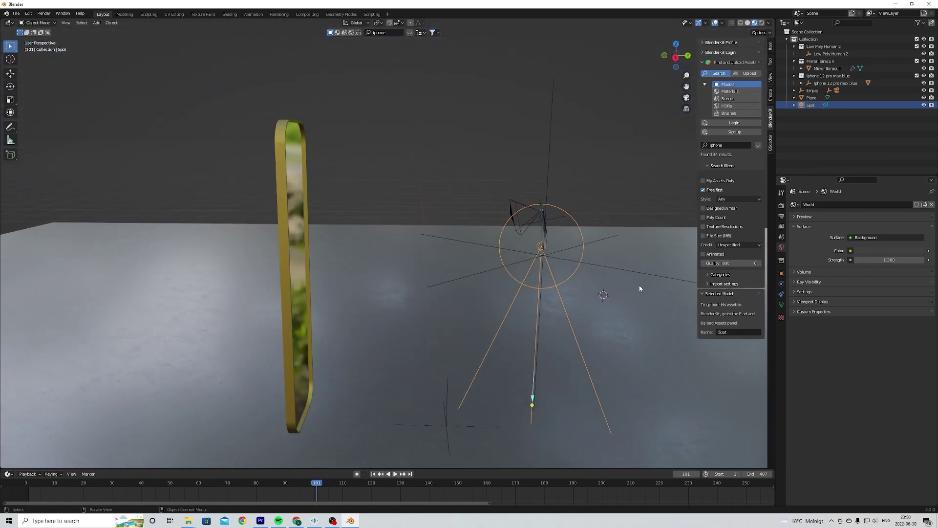
Move the spot light in the right side view onto the camera, level with the top of the iPhone
key(KP_3)
key(g)
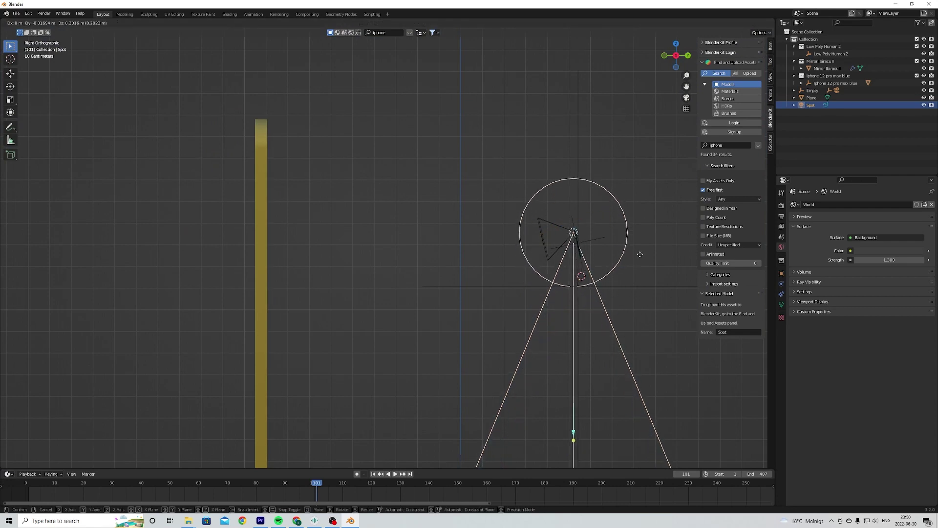
click(630, 258)
Rotate the spot light about the global X axis so its cone points towards the mirror
middle_drag(600, 266, 511, 321)
key(KP_Decimal)
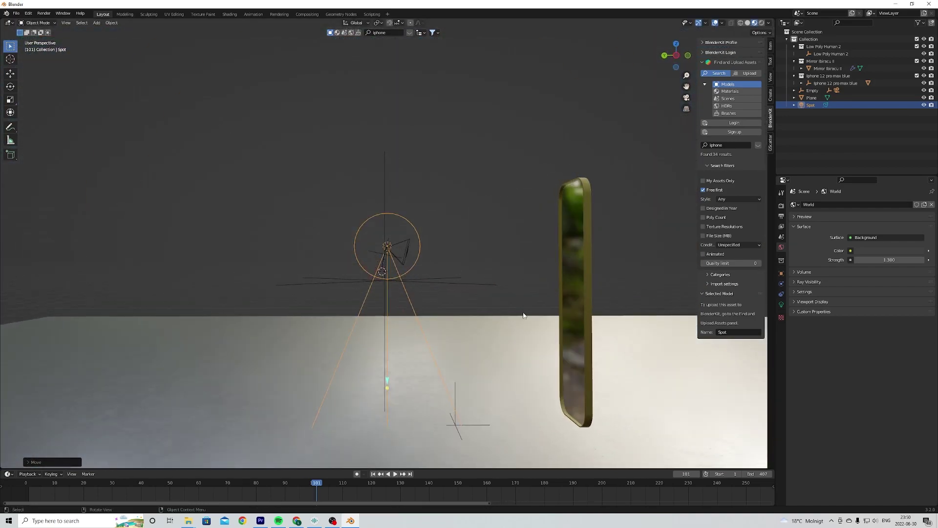
key(r)
key(x)
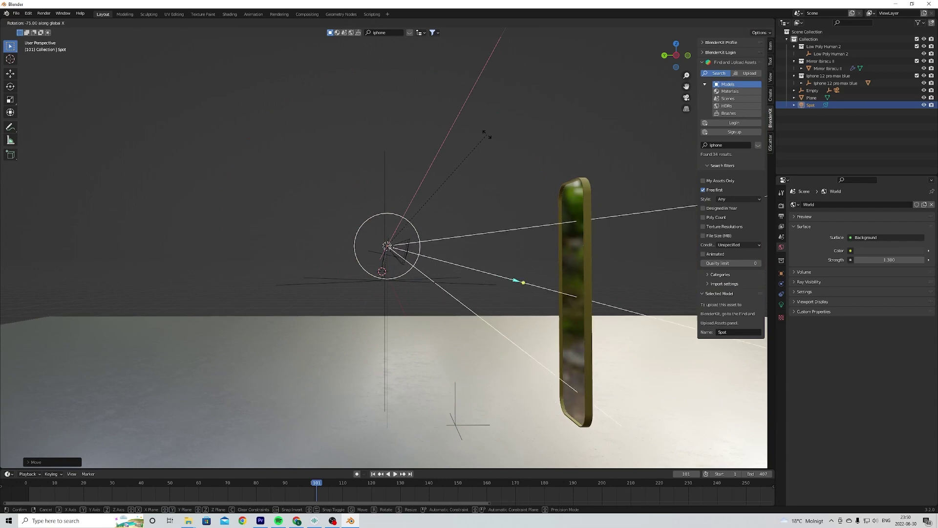
click(497, 199)
Rotate the spot light about -1.8° around the global Z axis to line it up with the camera direction
middle_drag(498, 198, 373, 337)
middle_drag(372, 340, 379, 337)
scroll(379, 339, up, 3)
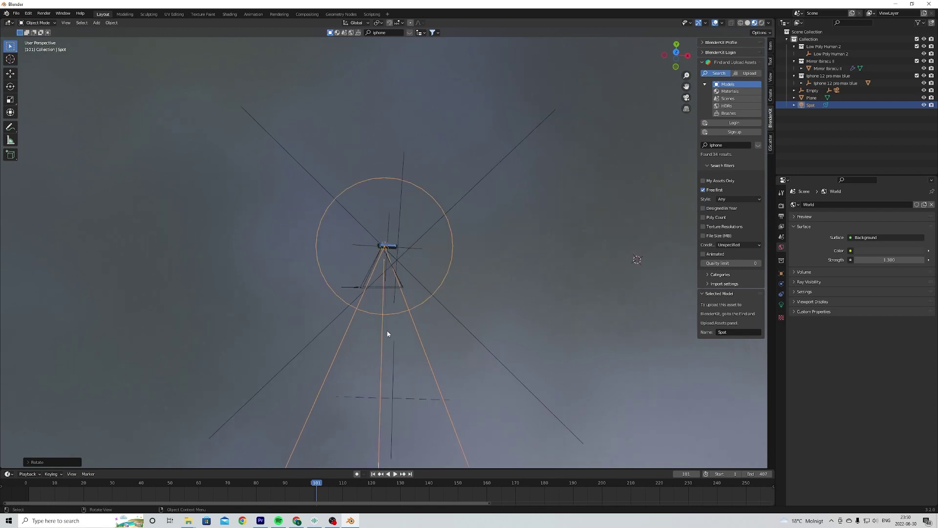
key(KP_7)
scroll(386, 327, up, 3)
middle_drag(386, 328, 389, 316)
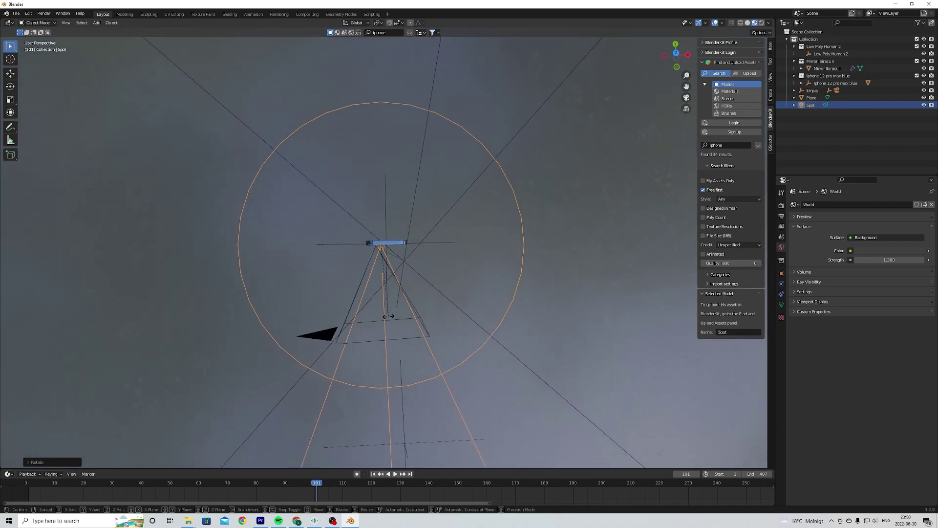
key(r)
key(z)
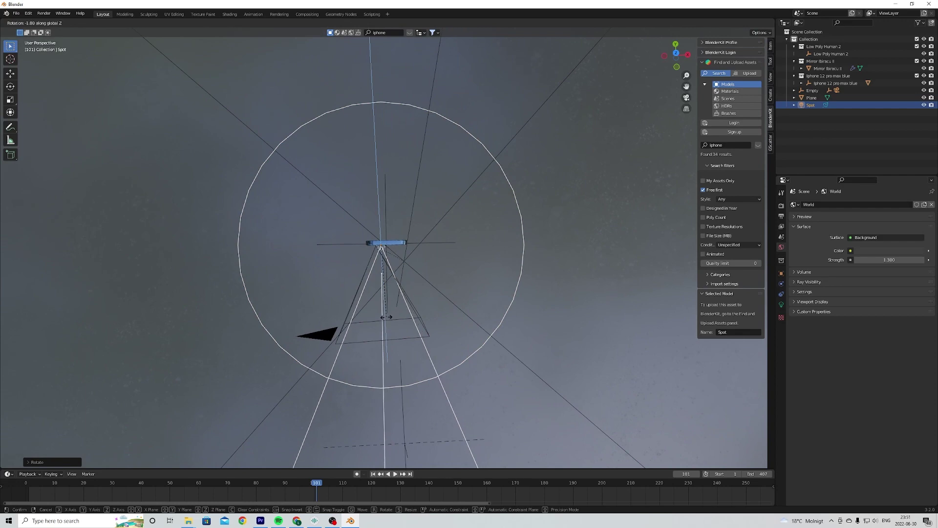
click(386, 316)
Examine the arrangement of the camera, iPhone and spot light up close, selecting each of them in turn
middle_drag(423, 360, 419, 294)
scroll(416, 290, up, 6)
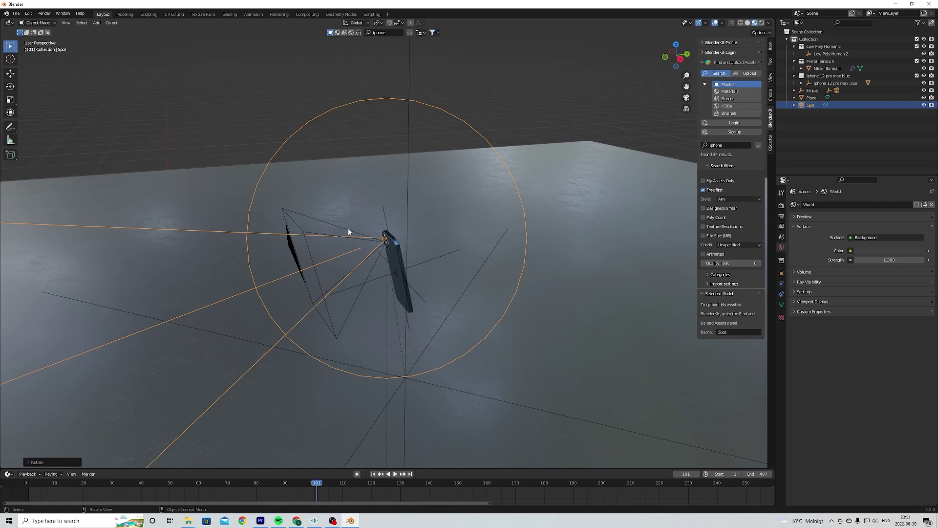
scroll(403, 277, down, 2)
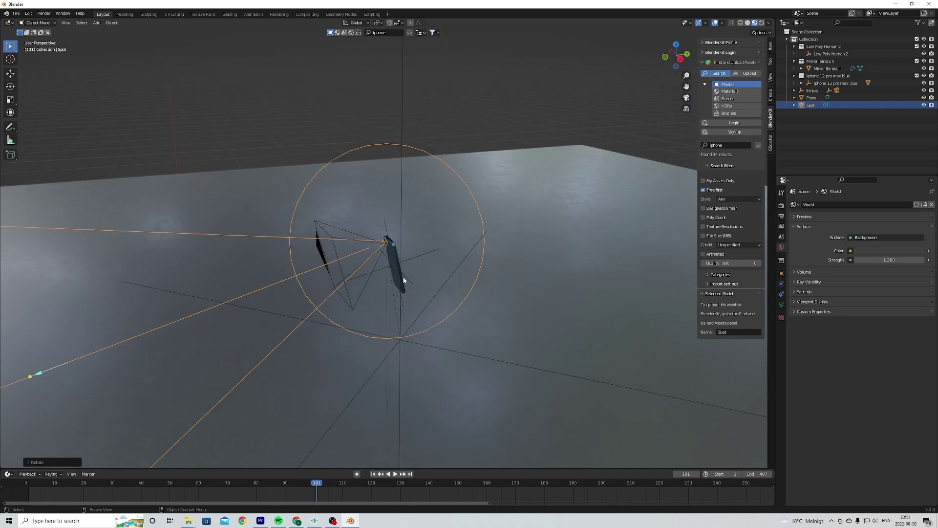
scroll(402, 272, up, 2)
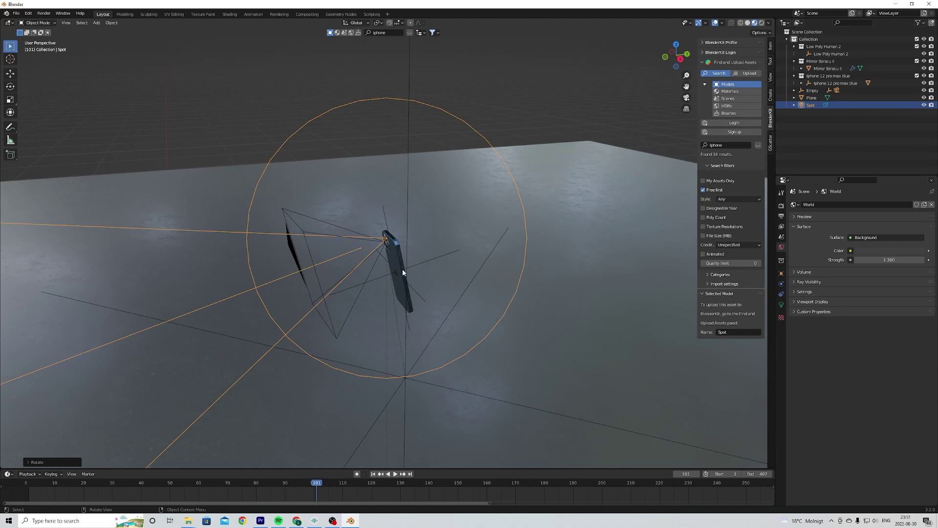
click(289, 245)
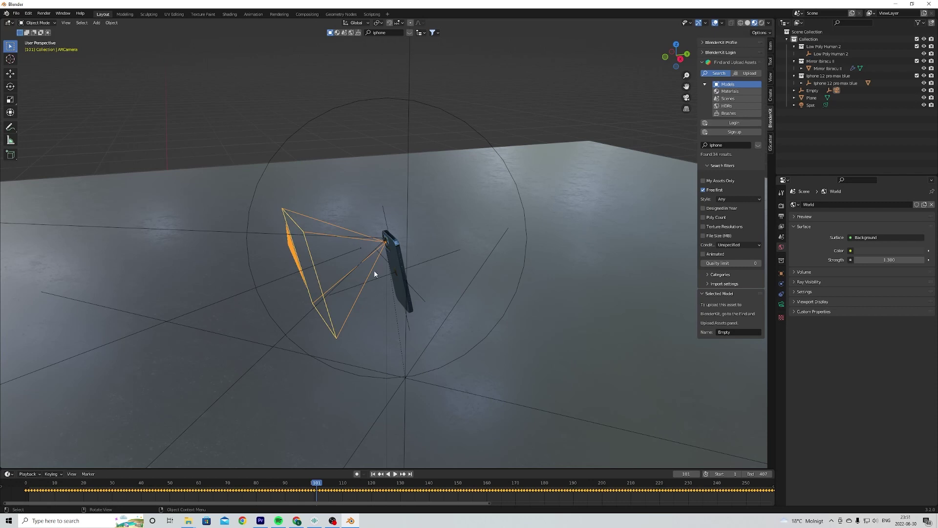
click(398, 279)
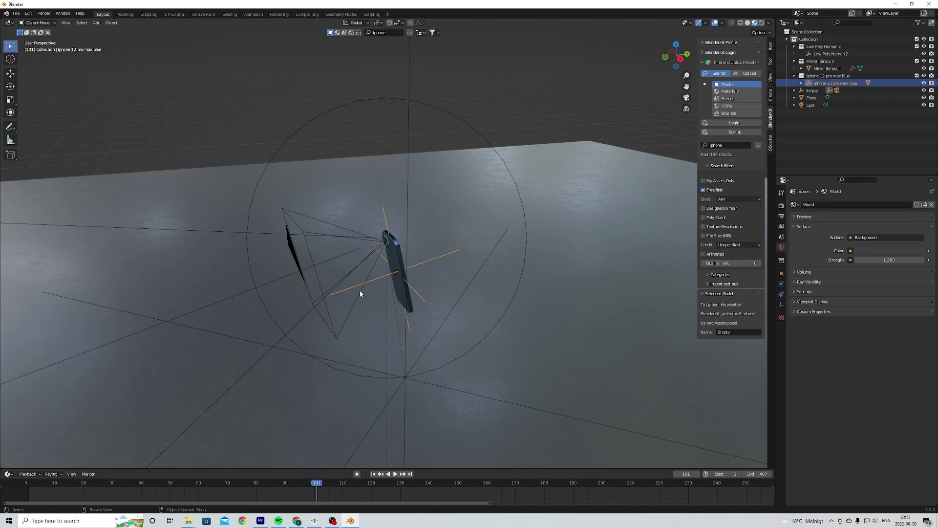
click(205, 234)
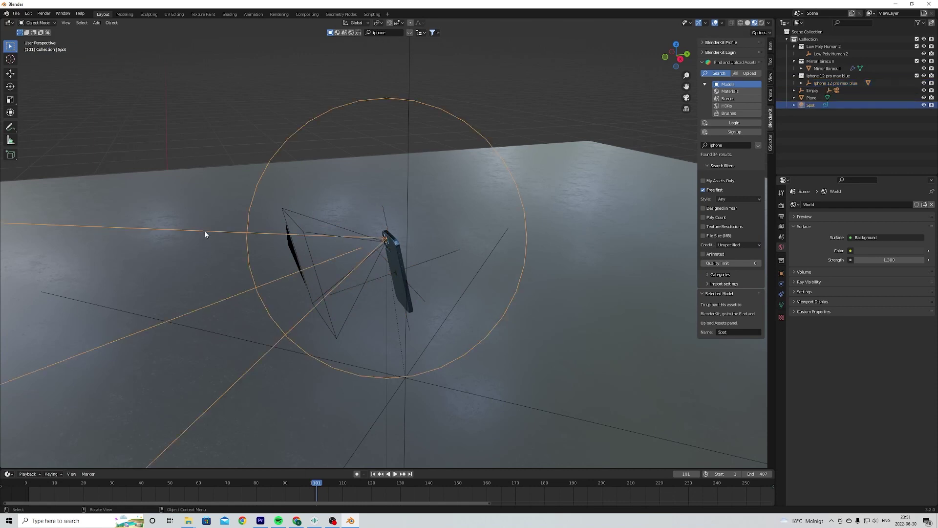
click(396, 290)
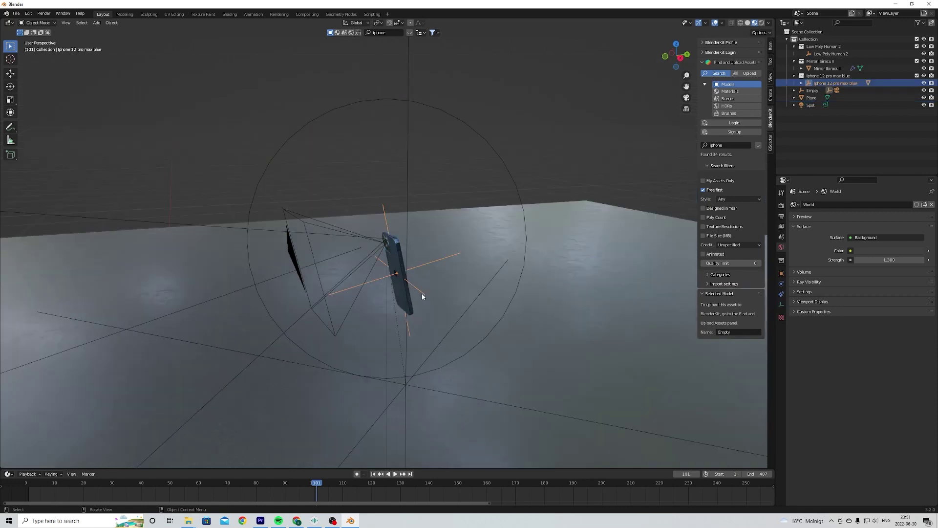
Parent the spot light to the iPhone empty using the Object option
click(212, 233)
scroll(238, 263, down, 2)
scroll(277, 277, up, 5)
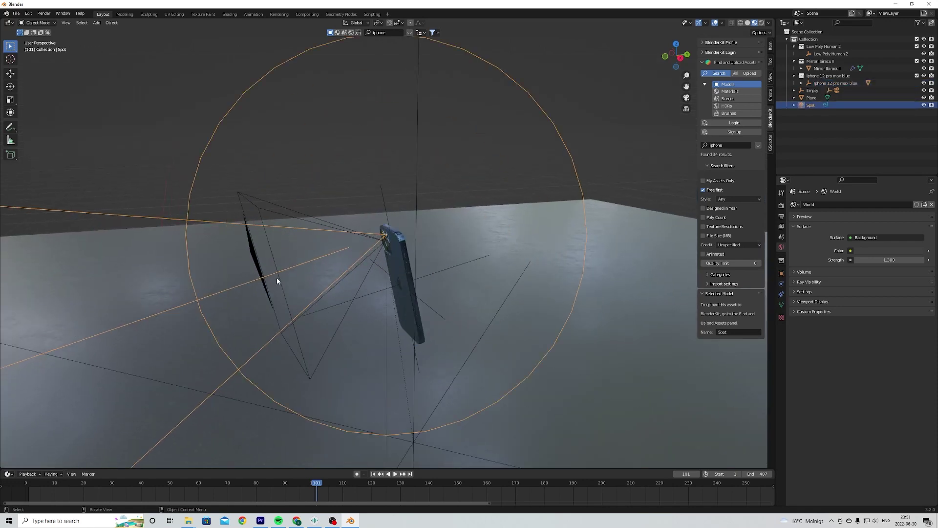
shift+click(430, 282)
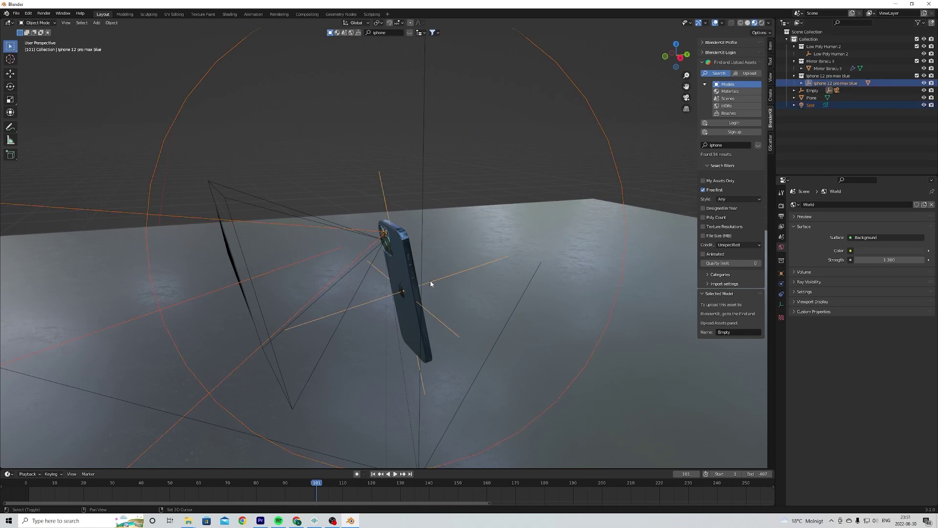
key(ctrl+p)
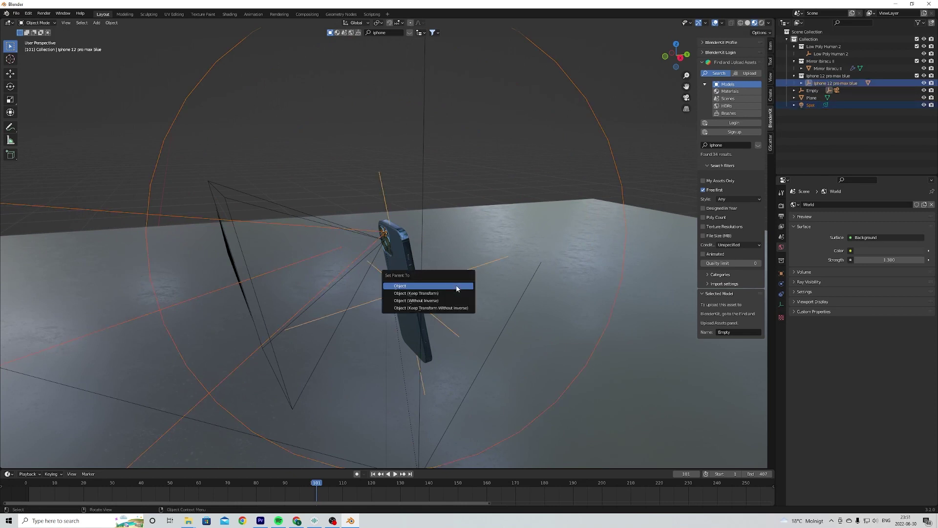
click(457, 287)
scroll(434, 280, down, 2)
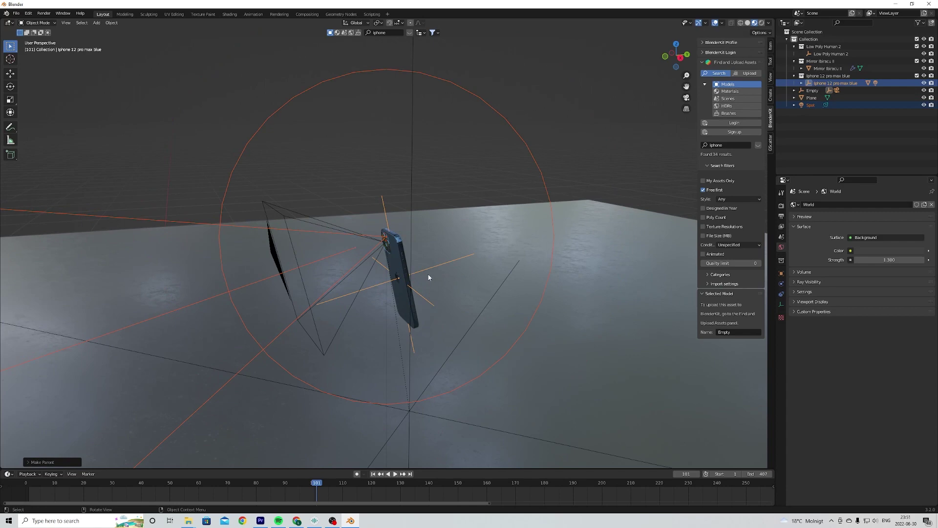
Try moving the iPhone to check that the parented spot light follows it
click(424, 274)
key(g)
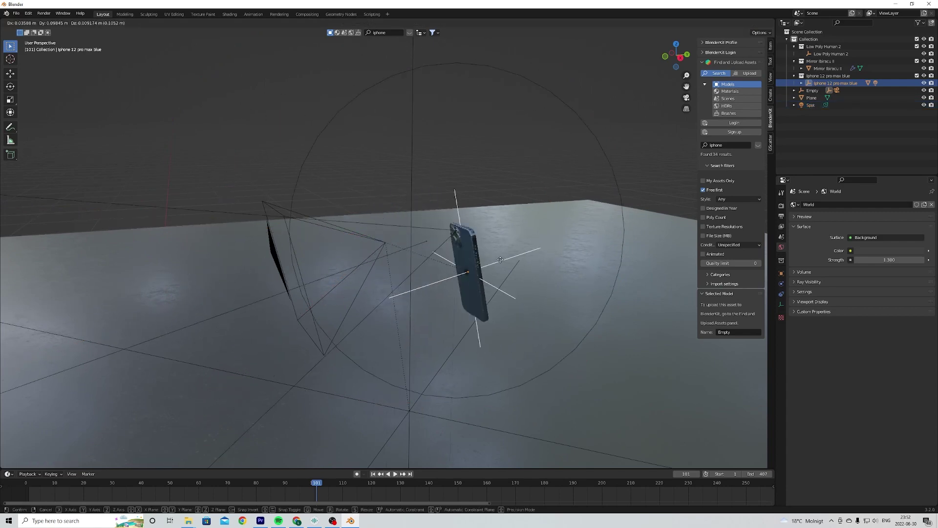
click(508, 232)
Switch the viewport to Rendered shading and view the mirror reflection from behind the iPhone
middle_drag(509, 232, 404, 261)
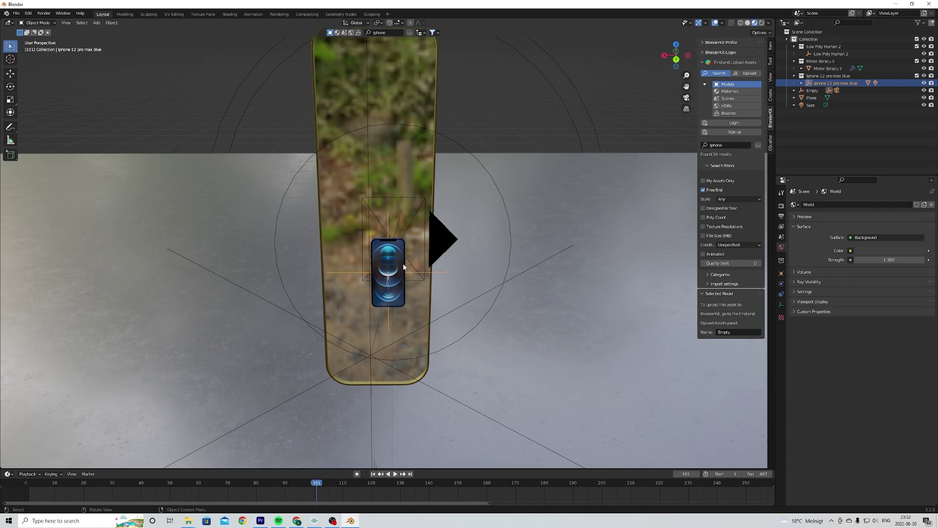
scroll(429, 282, up, 3)
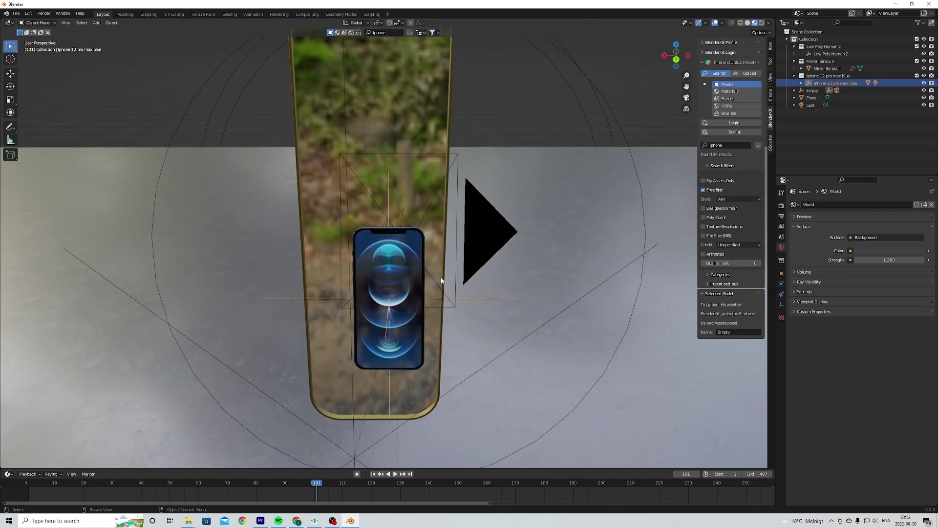
click(761, 23)
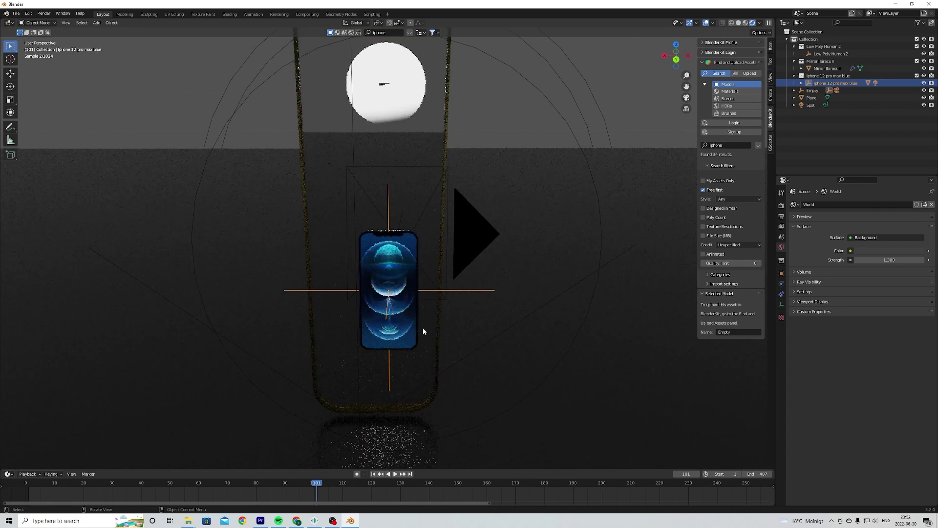
scroll(414, 294, up, 2)
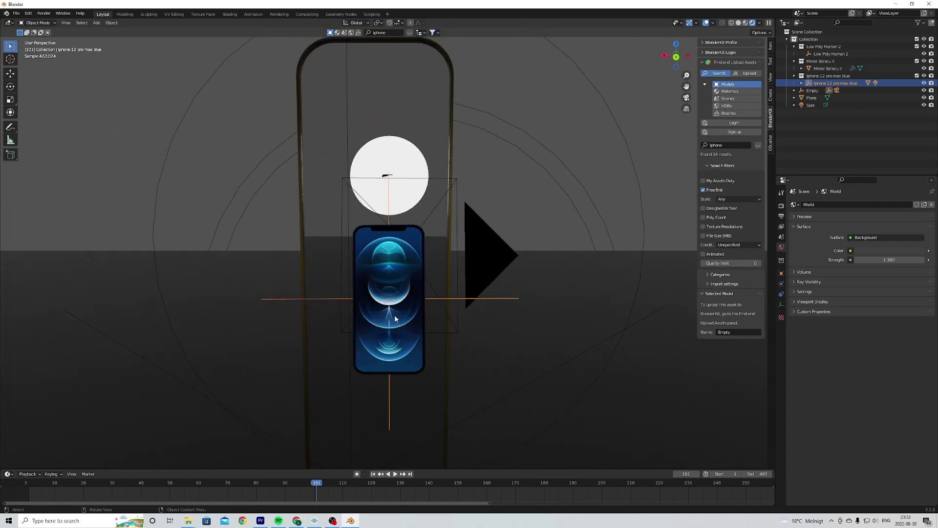
middle_drag(394, 315, 380, 222)
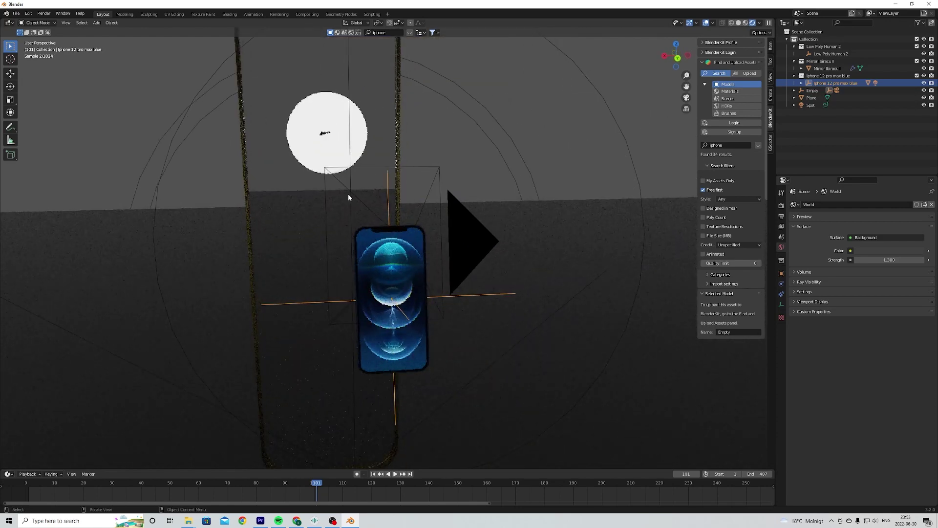
Reduce the spot light's Radius to 0.01 m and inspect its reflection in the mirror
click(199, 125)
middle_drag(366, 219, 425, 273)
scroll(438, 277, up, 1)
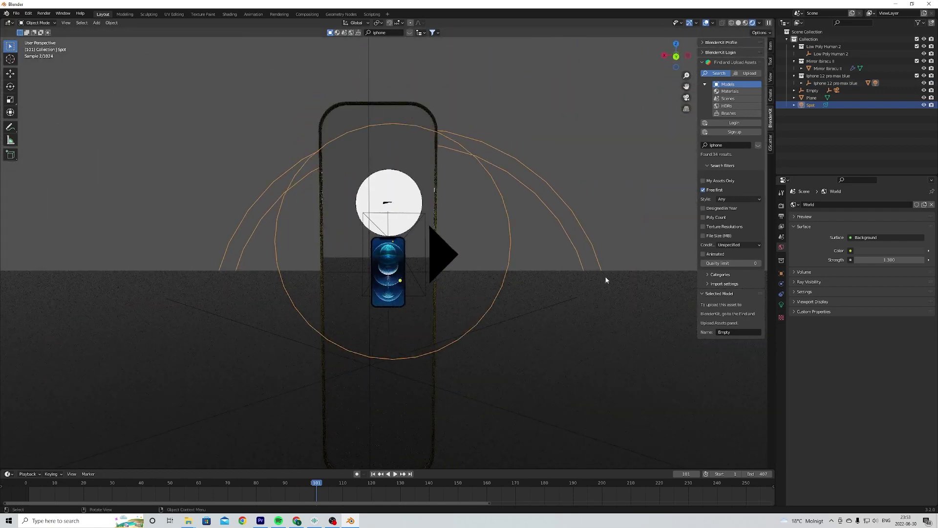
click(781, 303)
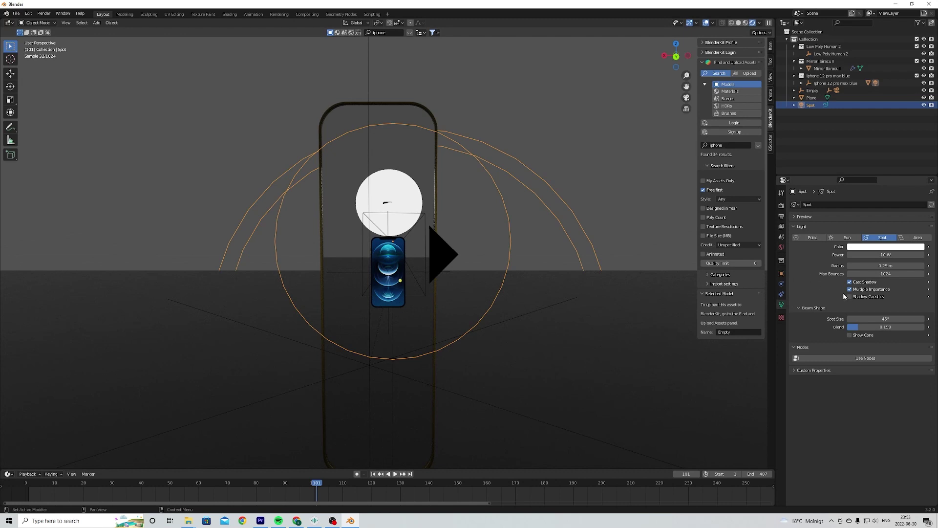
drag(887, 266, 861, 267)
scroll(499, 272, up, 8)
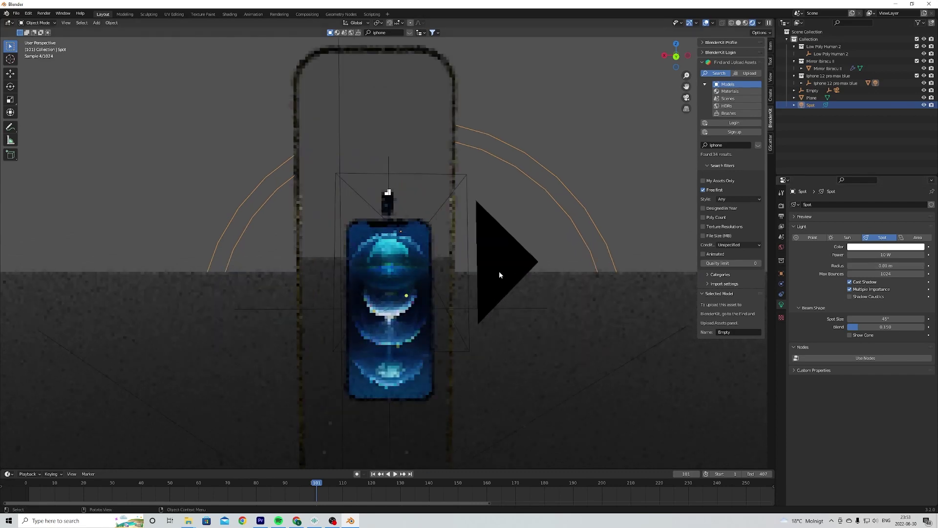
middle_drag(478, 274, 505, 329)
middle_drag(431, 219, 373, 296)
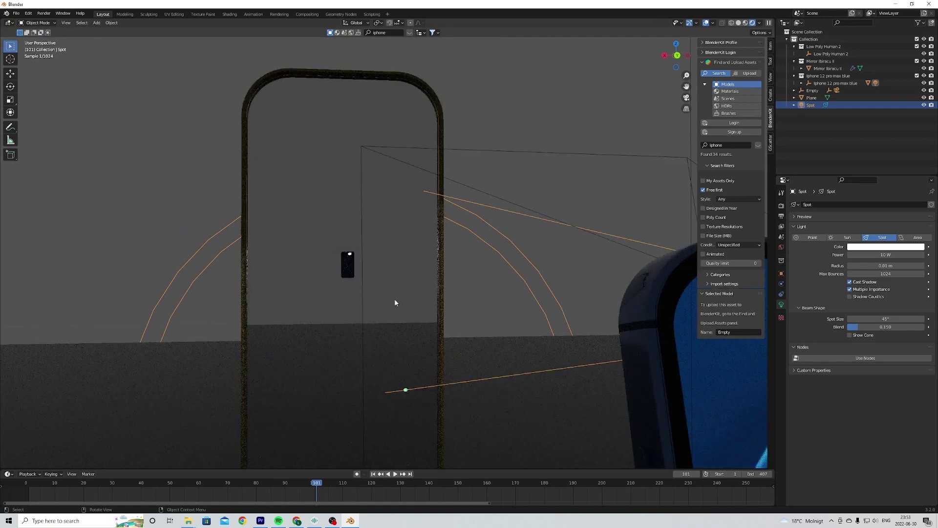
Set the spot light's Radius to 0.005 m and check the phone's reflection in the mirror
click(898, 266)
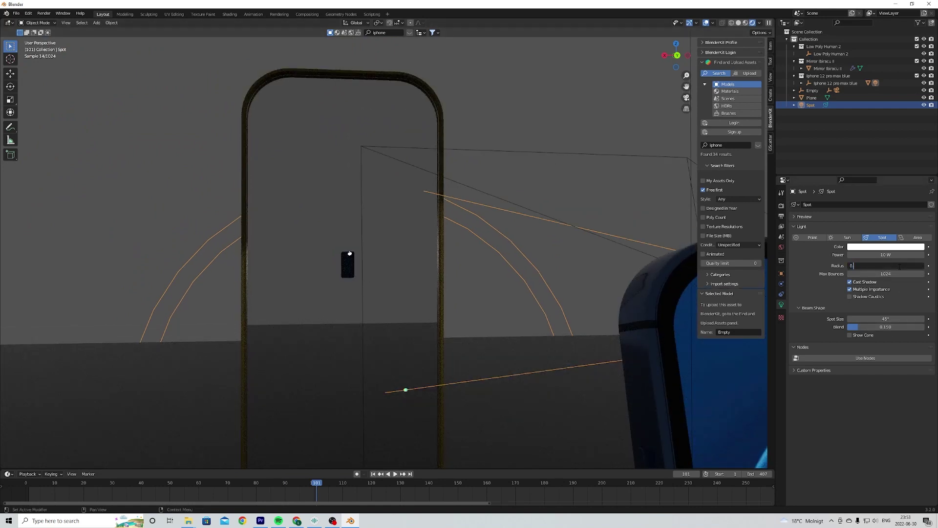
text(0.005)
key(Return)
scroll(467, 335, down, 4)
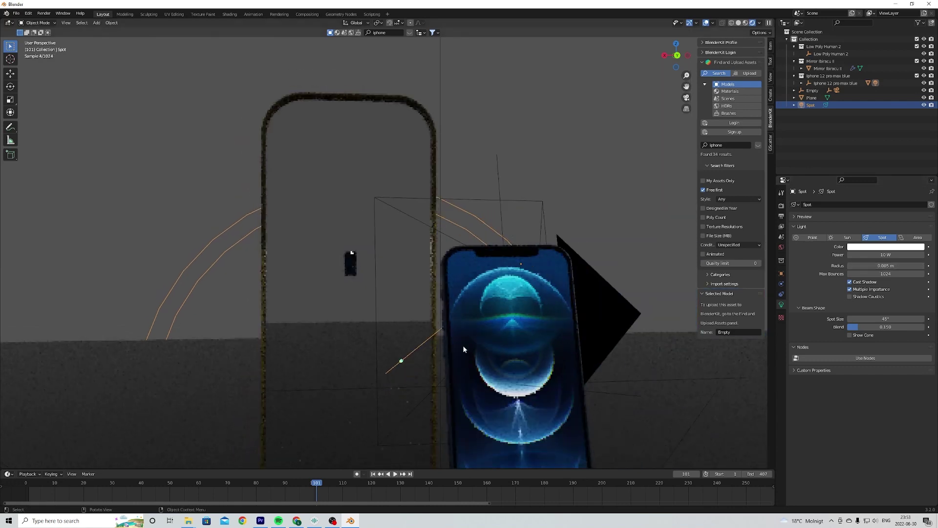
middle_drag(467, 342, 454, 350)
middle_drag(416, 275, 401, 259)
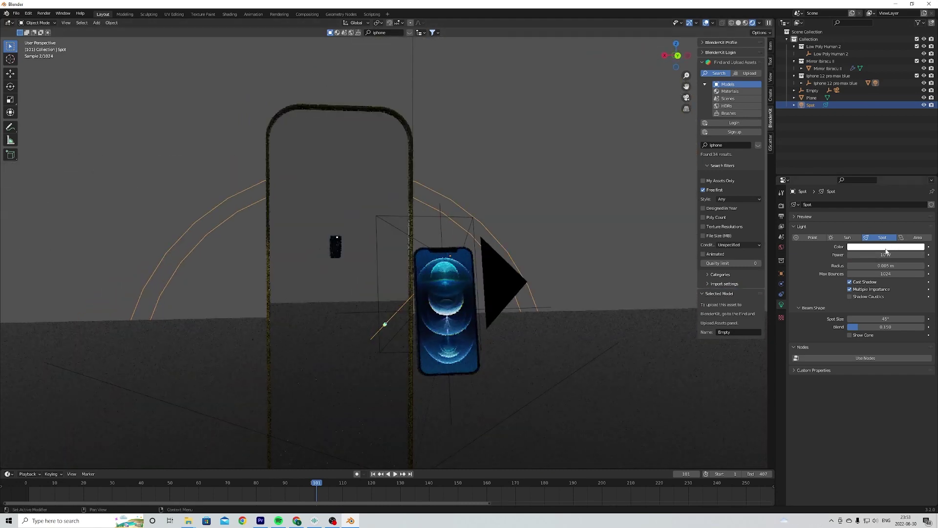
Lower the World background Strength to 0 so that the surroundings are black
click(782, 247)
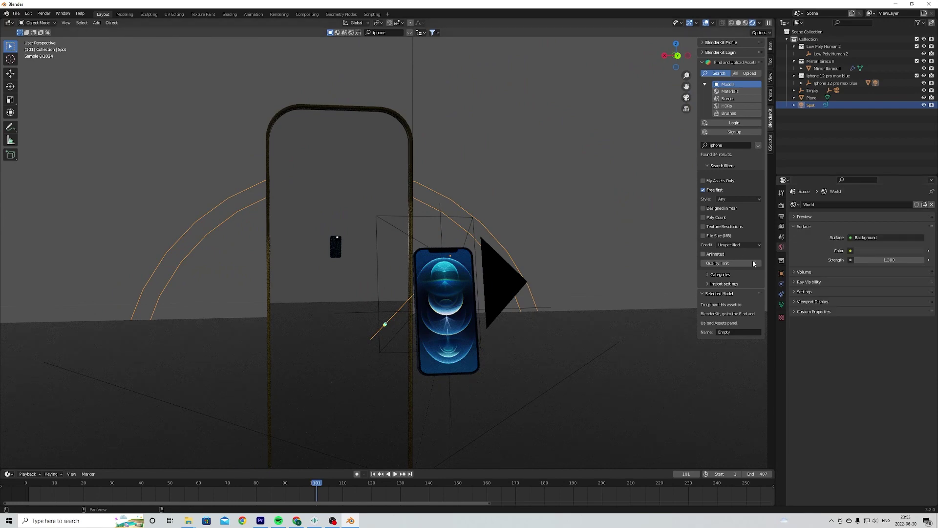
drag(904, 257, 860, 257)
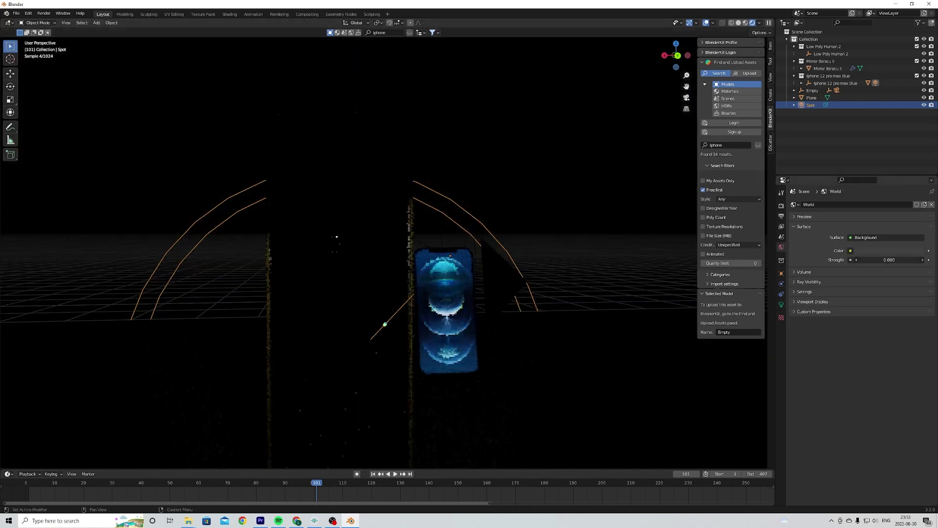
middle_drag(547, 317, 394, 268)
scroll(401, 323, down, 3)
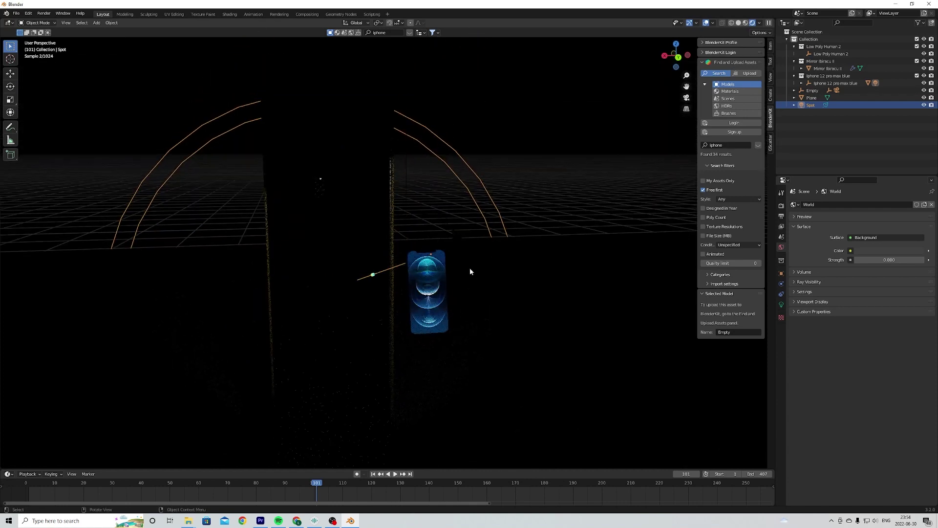
Raise the spot light's Power to about 315 W
click(781, 305)
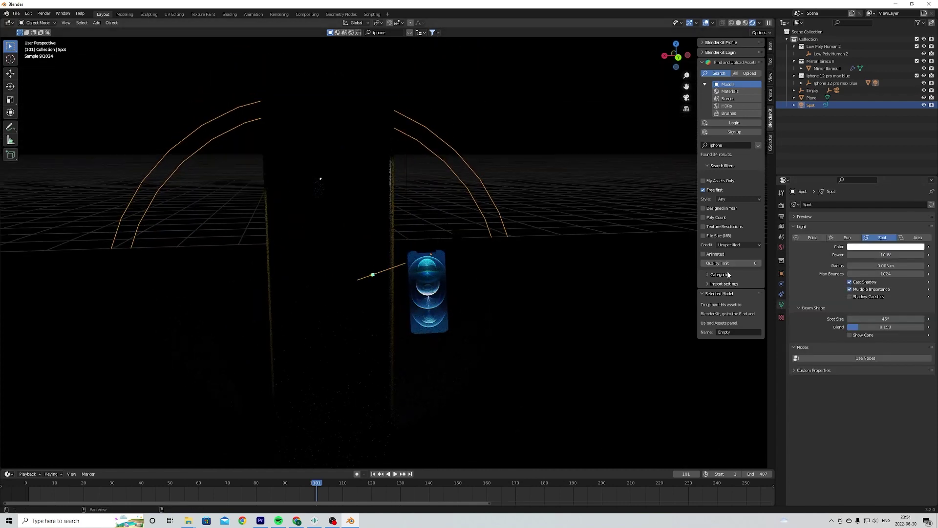
drag(865, 256, 894, 254)
middle_drag(288, 349, 349, 340)
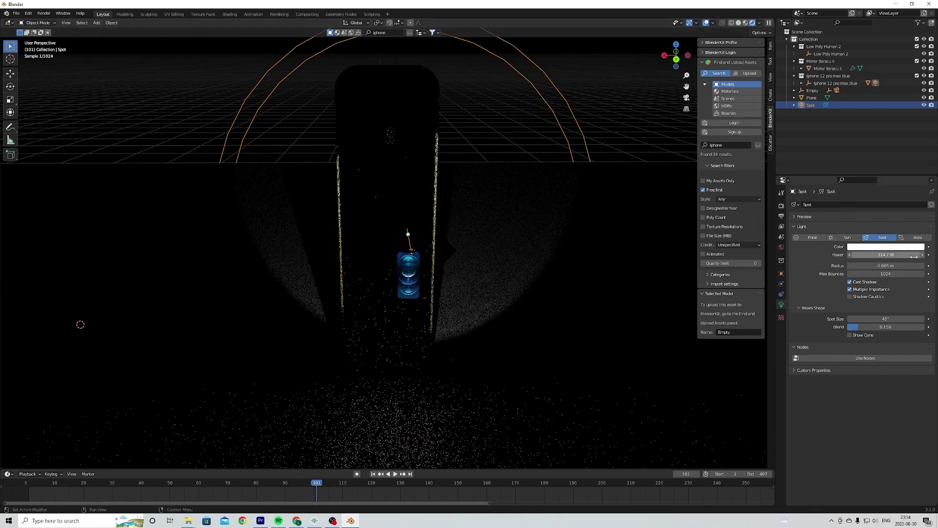
Move the animation to frame 64 and widen the spot light's cone to a Spot Size of about 97.5°
drag(321, 496, 183, 488)
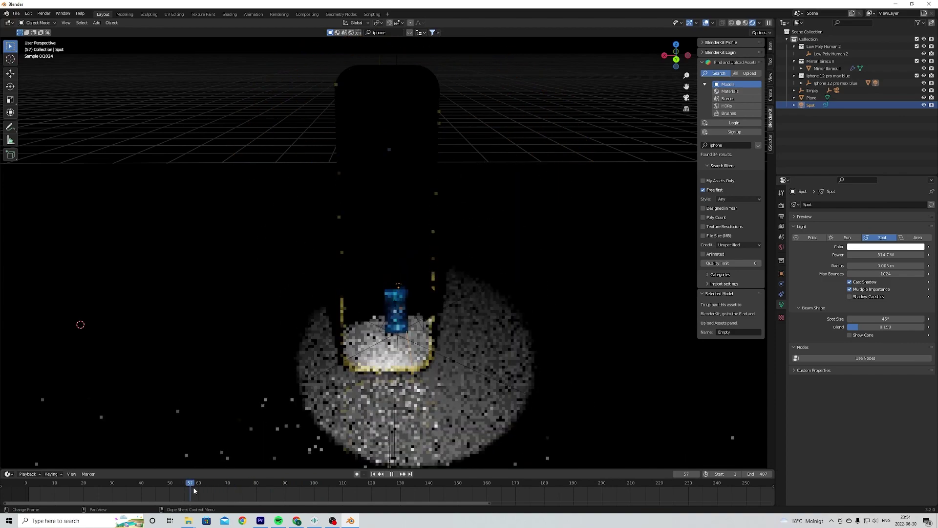
key(space)
click(396, 317)
mouse_move(342, 326)
middle_down()
mouse_move(373, 326)
mouse_move(350, 320)
mouse_move(368, 297)
mouse_move(352, 338)
middle_up()
click(358, 318)
drag(326, 311, 302, 338)
middle_drag(303, 339, 359, 304)
scroll(399, 298, up, 5)
scroll(400, 298, down, 5)
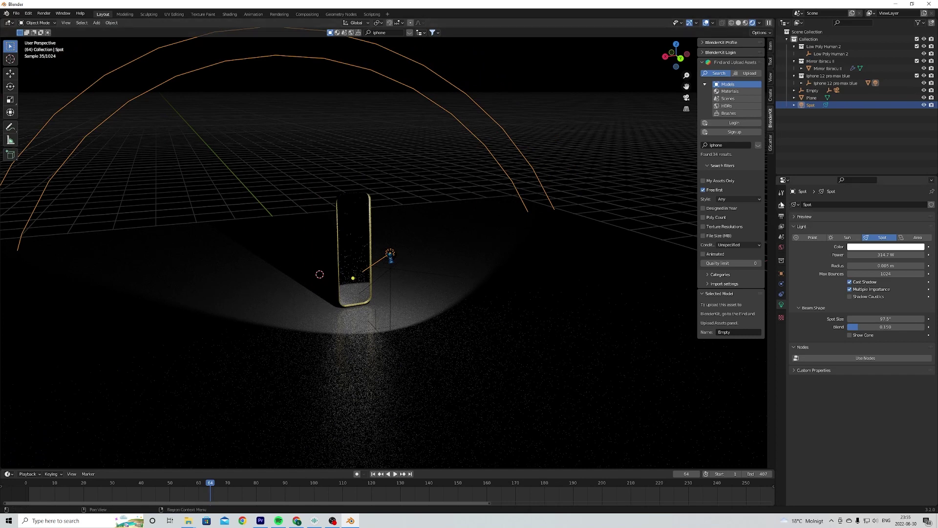
Configure the Cycles viewport sampling with OptiX denoising, the noise threshold turned off and 250 samples
click(782, 205)
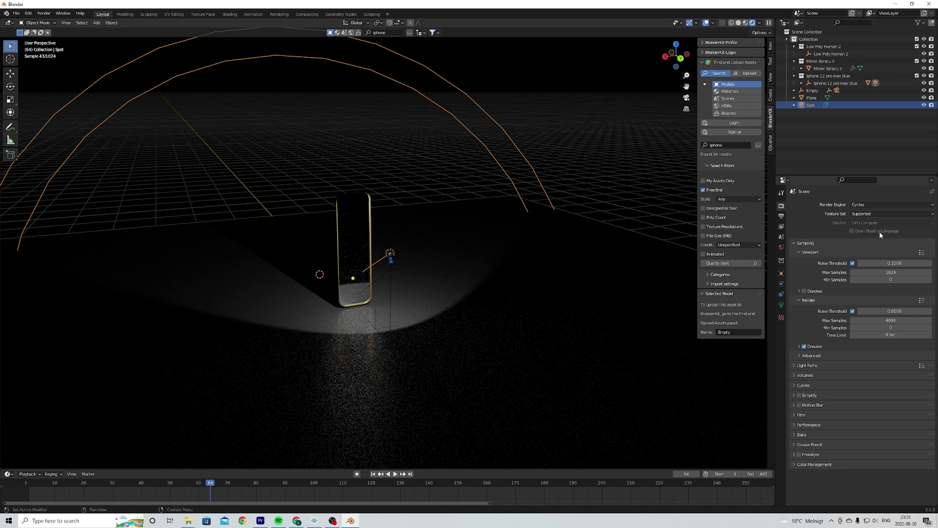
click(804, 291)
click(876, 303)
click(875, 303)
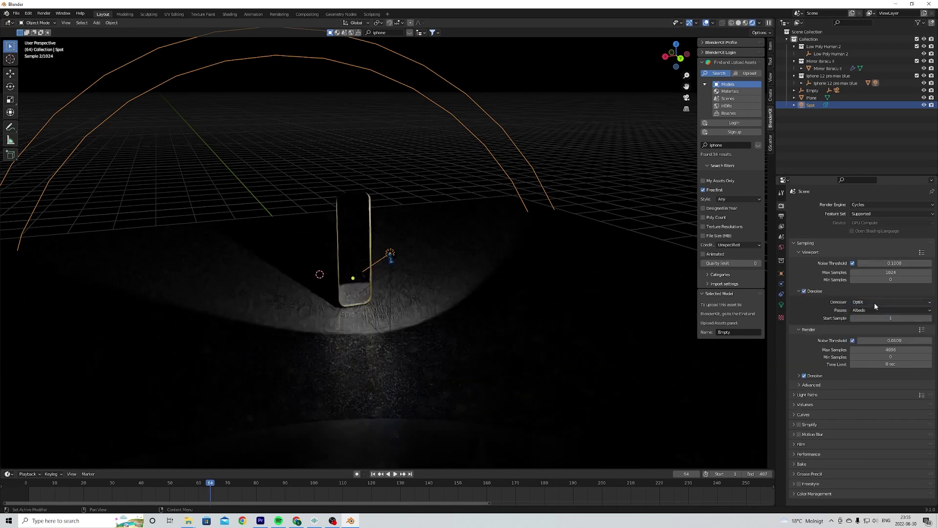
click(853, 264)
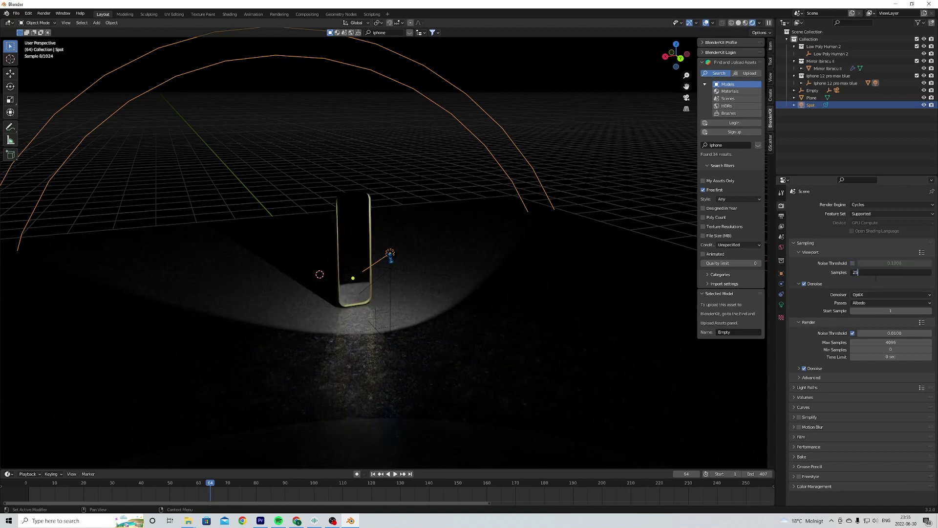
Examine the flashlight's beam on the floor and the phone's reflection in the mirror, from afar and close up
middle_drag(467, 253, 433, 331)
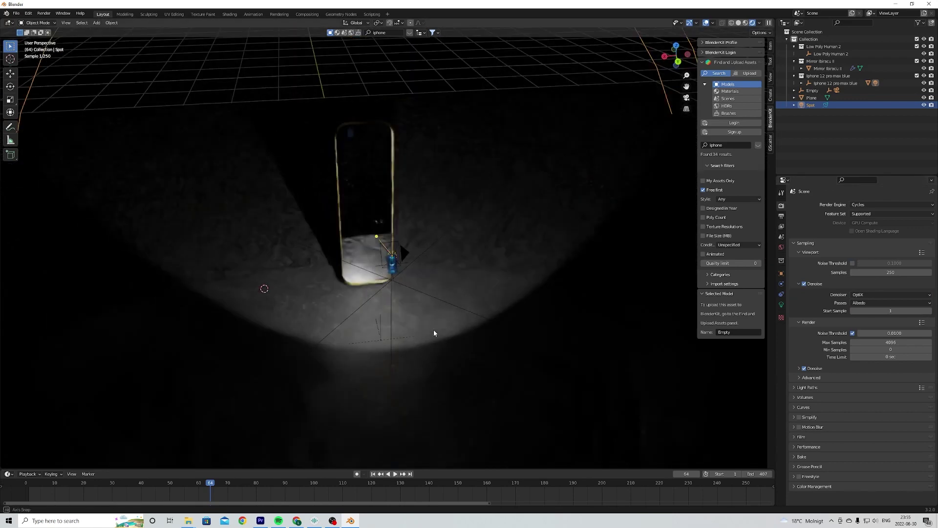
scroll(433, 331, down, 3)
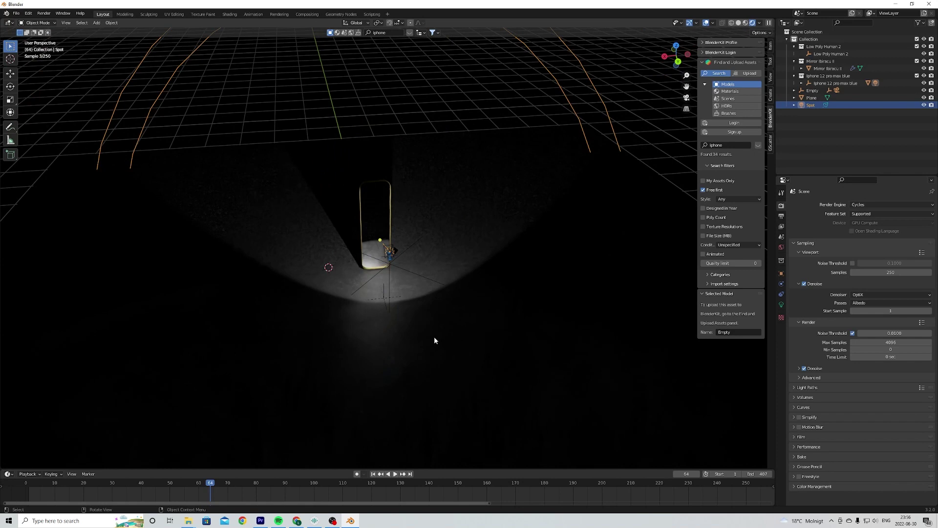
scroll(432, 338, up, 5)
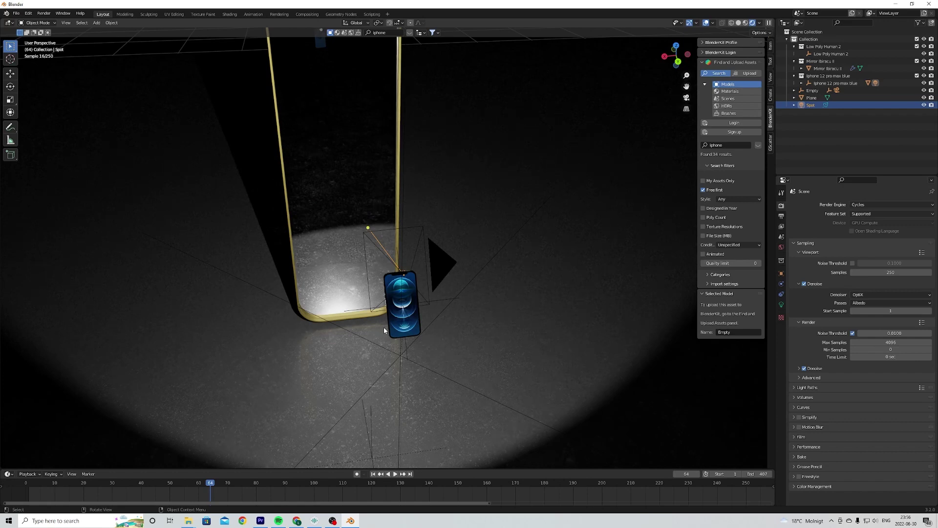
scroll(383, 326, down, 2)
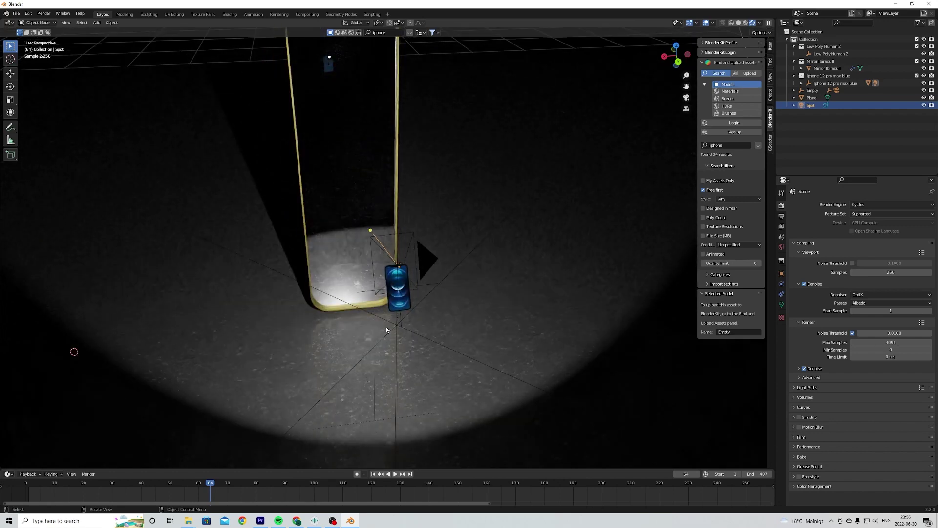
mouse_move(376, 333)
middle_down()
mouse_move(341, 341)
mouse_move(383, 341)
middle_up()
Select the floor plane and play the animation from frame 1 through the tracked camera
click(324, 366)
key(KP_0)
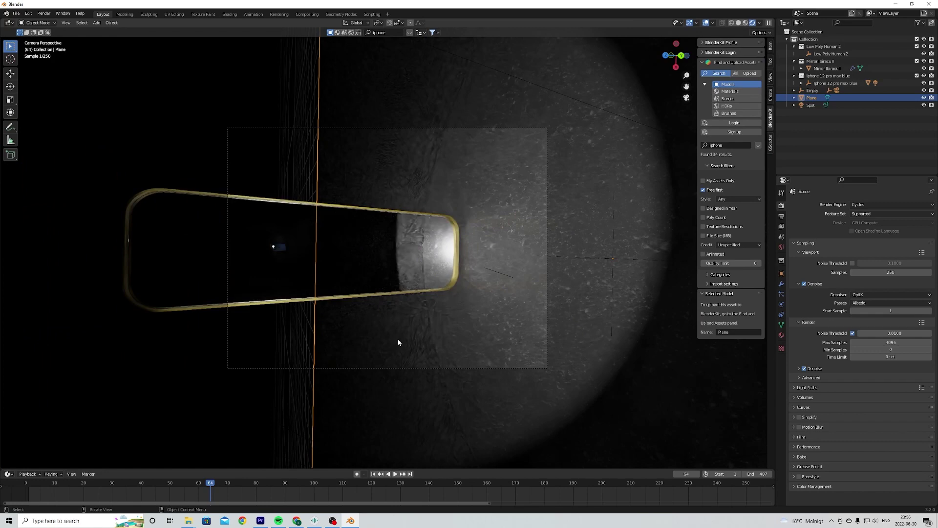
click(29, 484)
key(space)
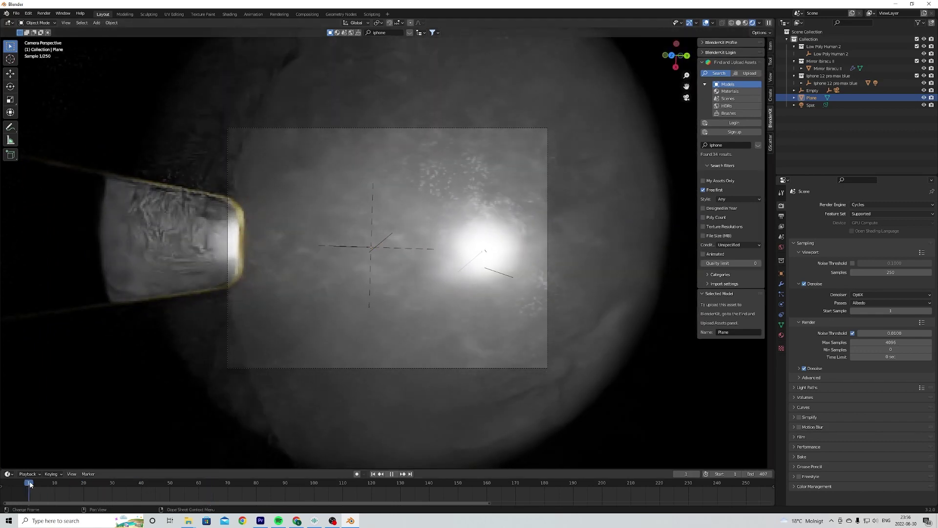